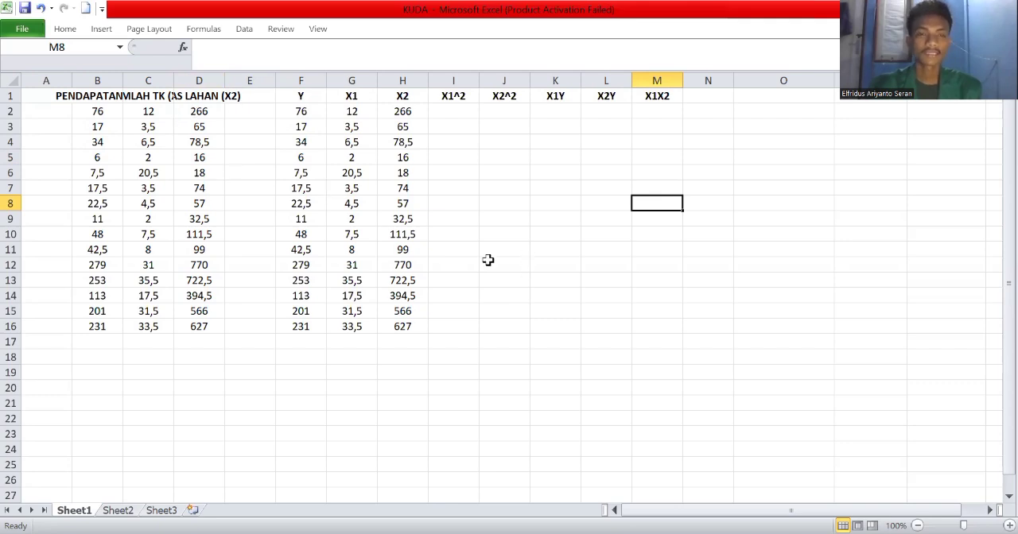
{"action": "scroll", "coordinate": [477, 260], "scroll_direction": "down", "scroll_amount": 3}
{"action": "scroll", "coordinate": [426, 219], "scroll_direction": "up", "scroll_amount": 3}
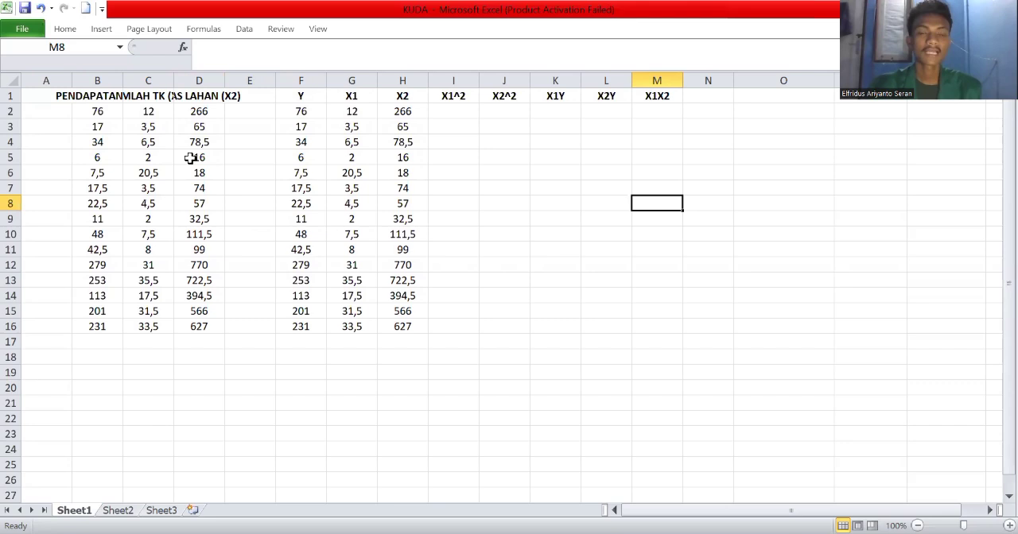
Calculate the X1^2 column with =G2^2 in I2 and fill the formula down to I16.
{"action": "left_click", "coordinate": [458, 115]}
{"action": "type", "text": "="}
{"action": "left_click", "coordinate": [351, 113]}
{"action": "type", "text": "^2"}
{"action": "key", "text": "Return"}
{"action": "left_click", "coordinate": [475, 115]}
{"action": "left_click_drag", "start_coordinate": [481, 121], "coordinate": [487, 327]}
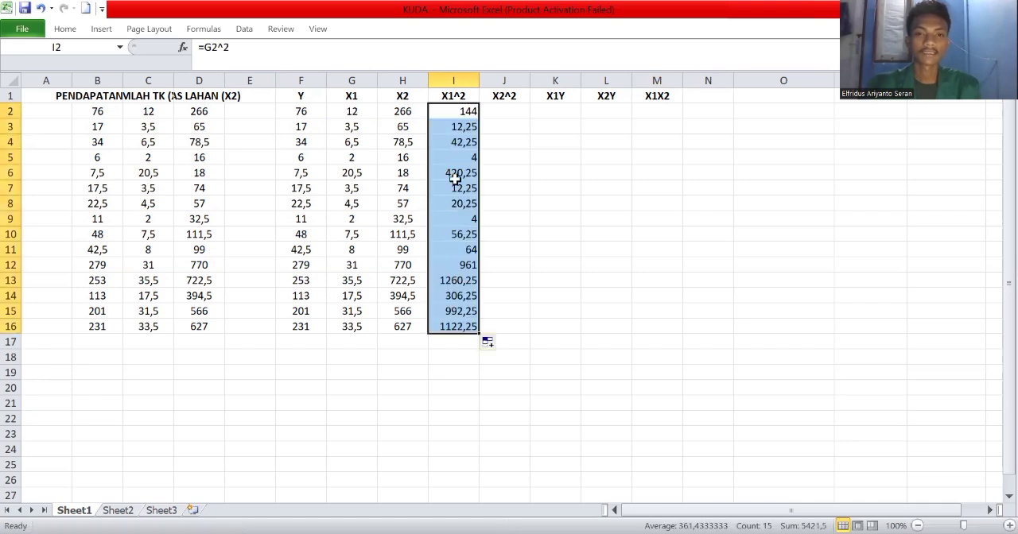
Calculate the X2^2 column with =H2^2 in J2 and fill the formula down to J16.
{"action": "left_click", "coordinate": [501, 171]}
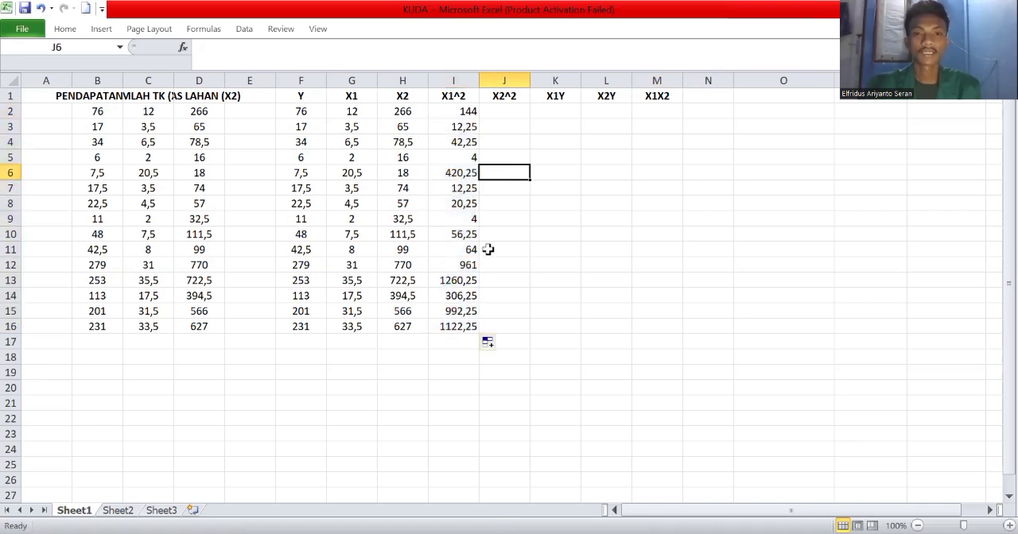
{"action": "left_click", "coordinate": [502, 113]}
{"action": "type", "text": "="}
{"action": "left_click", "coordinate": [404, 112]}
{"action": "type", "text": "^2"}
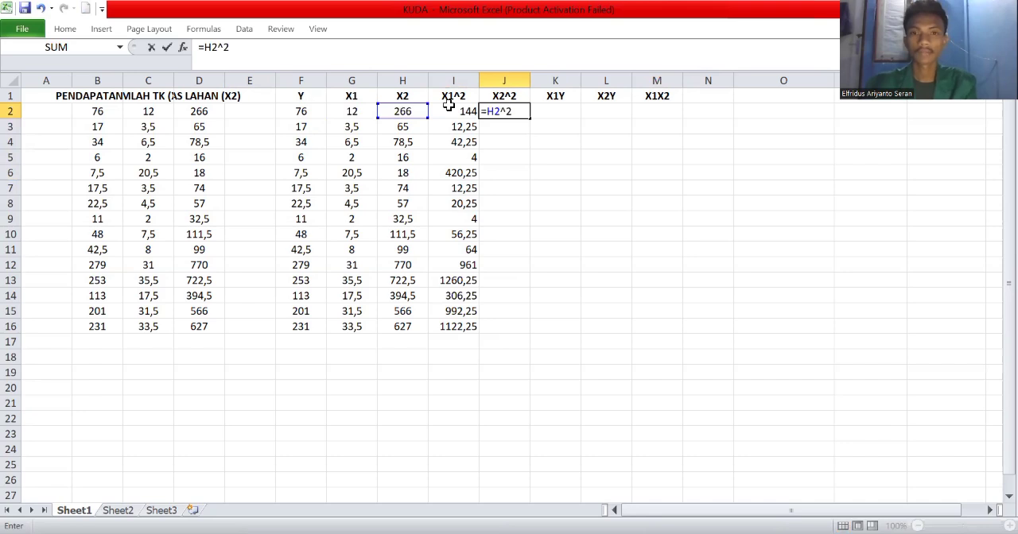
{"action": "key", "text": "Return"}
{"action": "left_click", "coordinate": [525, 112]}
{"action": "left_click_drag", "start_coordinate": [542, 213], "coordinate": [517, 244]}
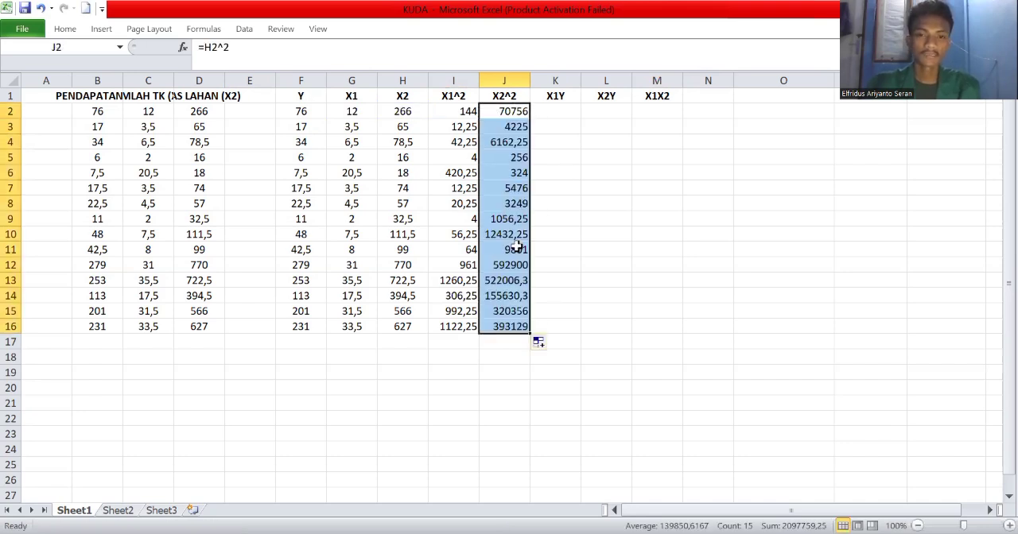
Calculate the X1Y column with =G2*F2 in K2 and fill the formula down to K16.
{"action": "left_click", "coordinate": [554, 113]}
{"action": "type", "text": "="}
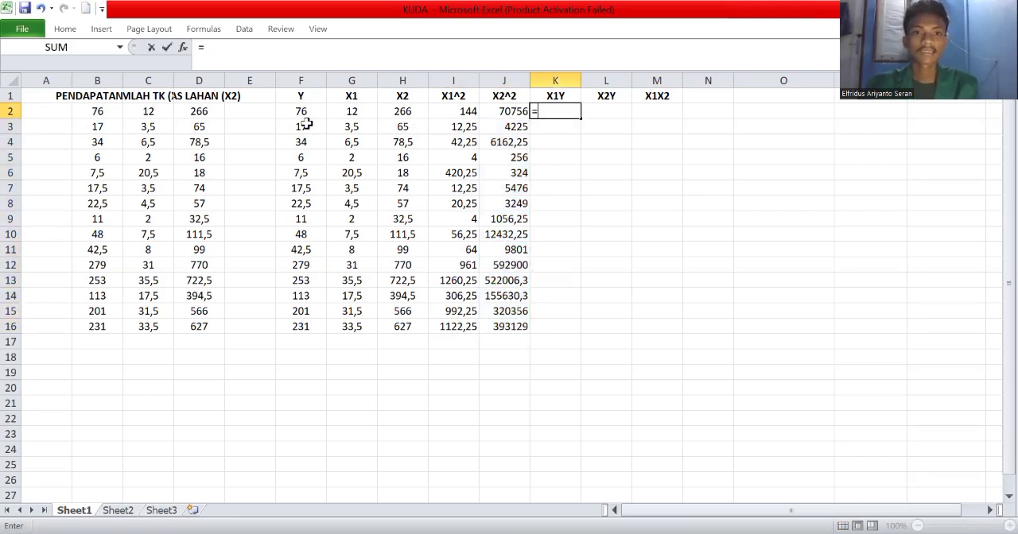
{"action": "left_click", "coordinate": [351, 110]}
{"action": "type", "text": "*"}
{"action": "left_click", "coordinate": [288, 110]}
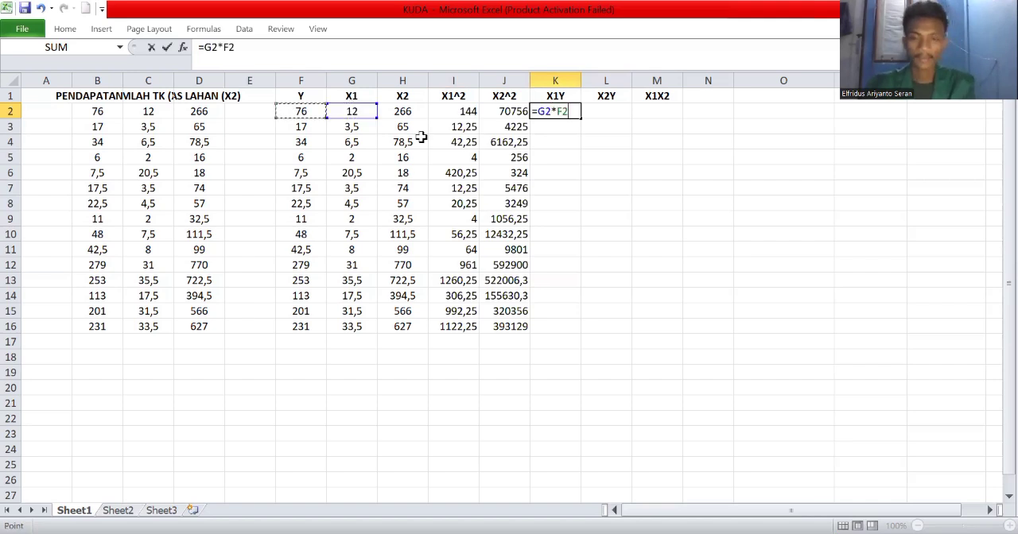
{"action": "key", "text": "Return"}
{"action": "left_click", "coordinate": [560, 111]}
{"action": "left_click_drag", "start_coordinate": [580, 117], "coordinate": [565, 328]}
Calculate the X2Y column with =H2*F2 in L2 and fill the formula down to L16.
{"action": "left_click", "coordinate": [618, 114]}
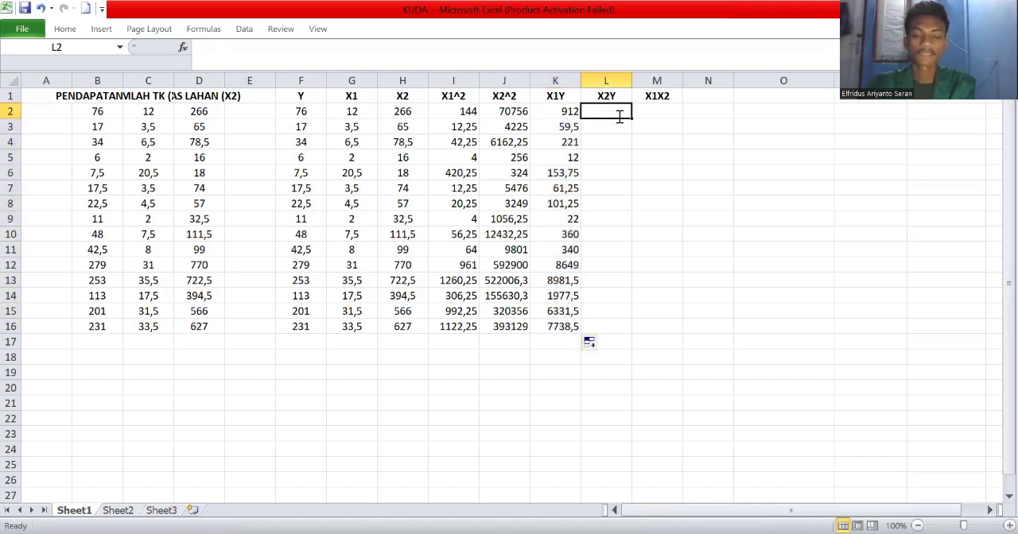
{"action": "type", "text": "="}
{"action": "left_click", "coordinate": [403, 112]}
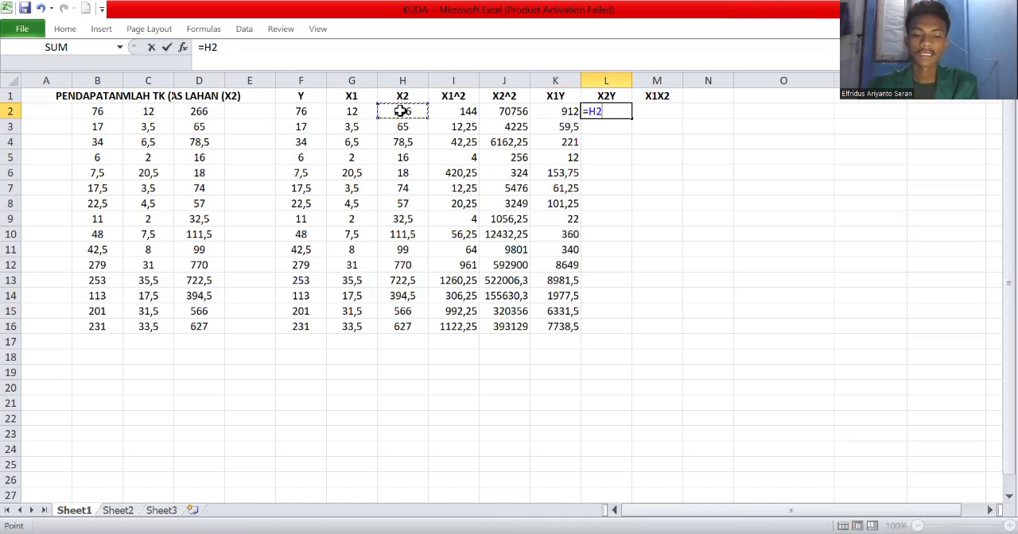
{"action": "type", "text": "*"}
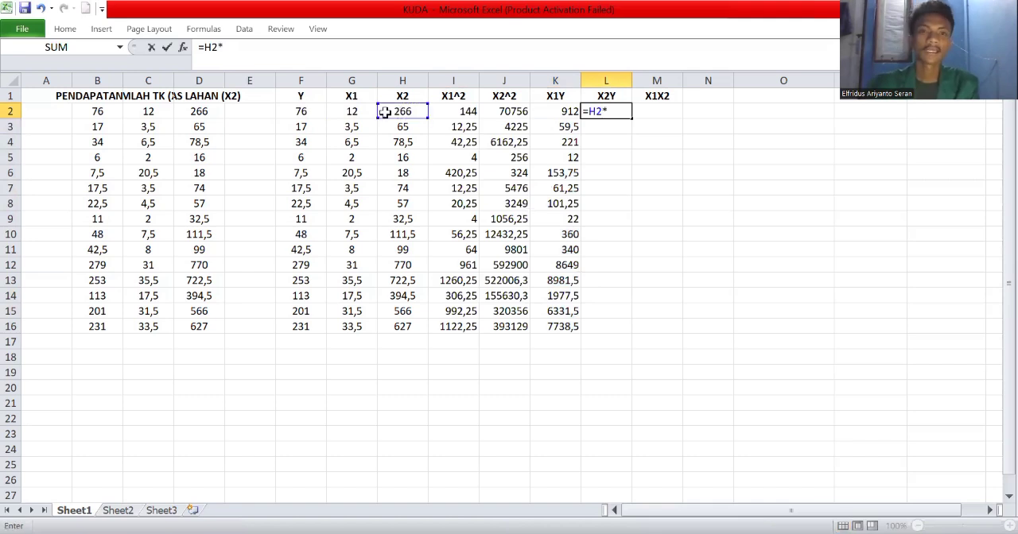
{"action": "left_click", "coordinate": [296, 111]}
{"action": "key", "text": "Return"}
{"action": "left_click", "coordinate": [624, 117]}
{"action": "left_click_drag", "start_coordinate": [630, 117], "coordinate": [665, 116]}
Calculate the X1X2 column with =G2*H2 in M2 and fill the formula down to M16.
{"action": "left_click", "coordinate": [664, 116]}
{"action": "type", "text": "="}
{"action": "left_click", "coordinate": [352, 111]}
{"action": "type", "text": "*"}
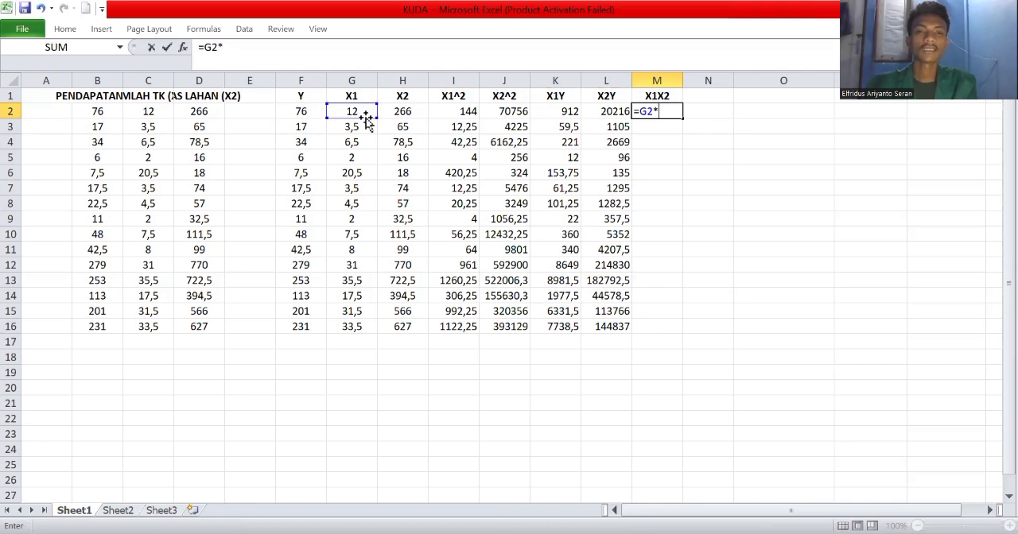
{"action": "left_click", "coordinate": [402, 111]}
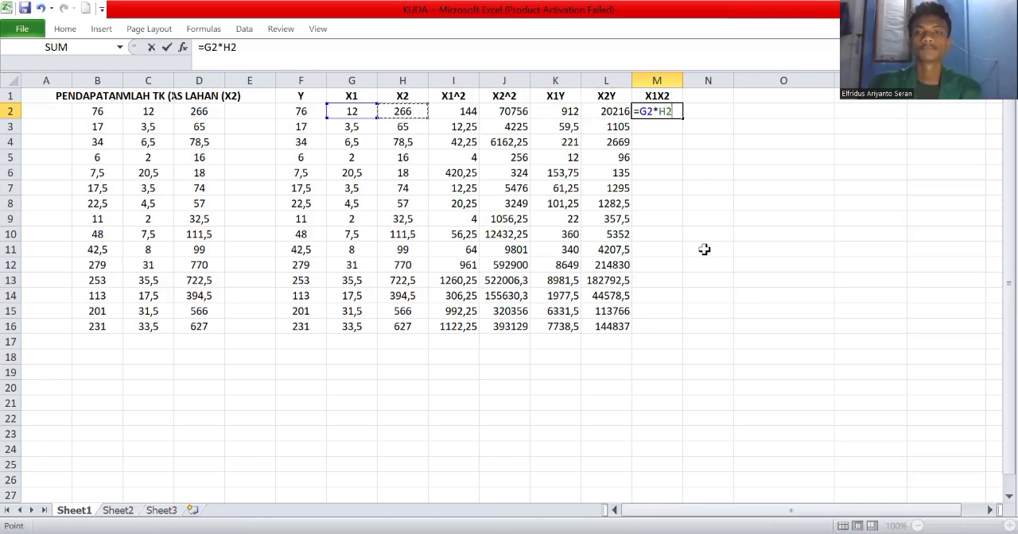
{"action": "key", "text": "ctrl+Return"}
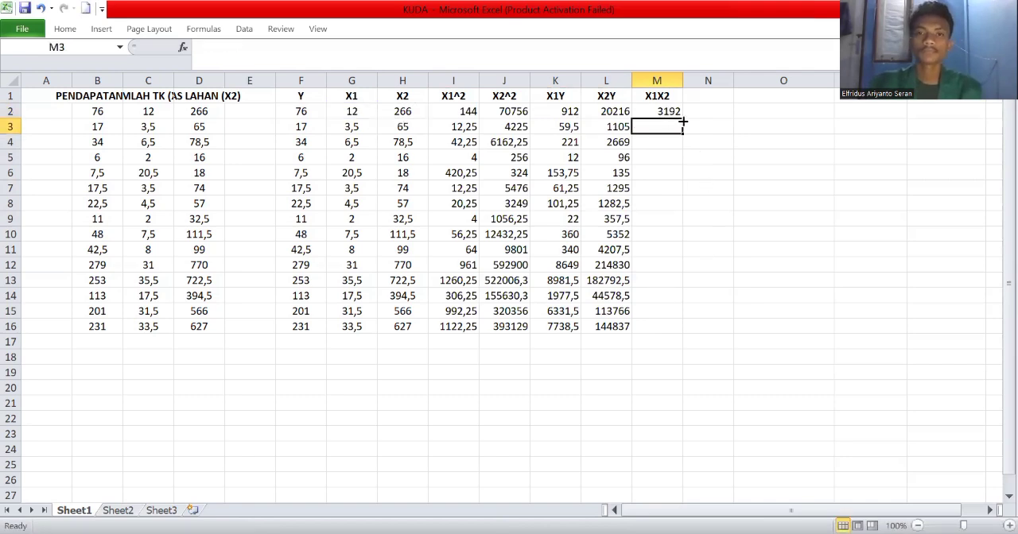
{"action": "left_click_drag", "start_coordinate": [682, 118], "coordinate": [315, 353]}
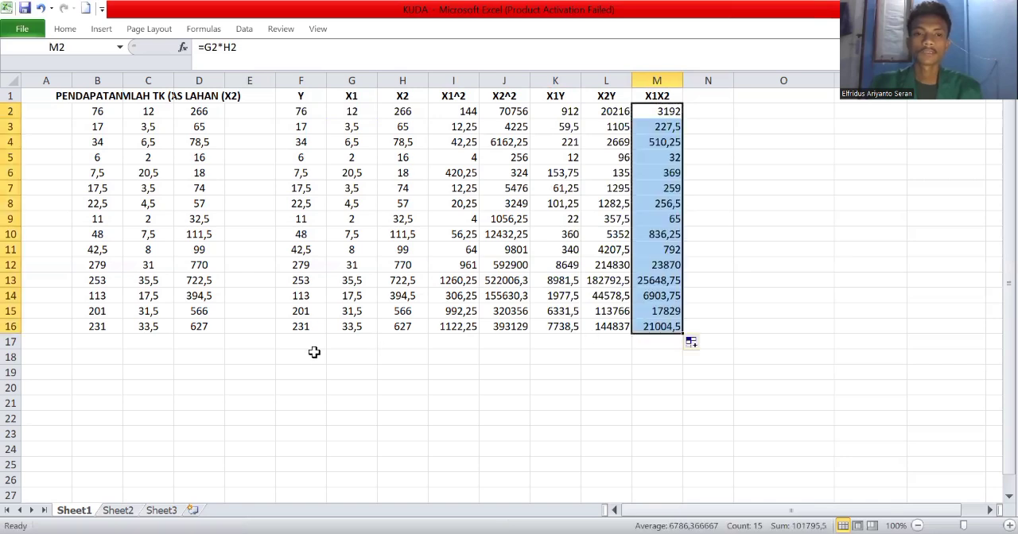
Enter the label TOTAL in cell E17, beneath the data rows.
{"action": "left_click", "coordinate": [260, 338]}
{"action": "type", "text": "TOTAL"}
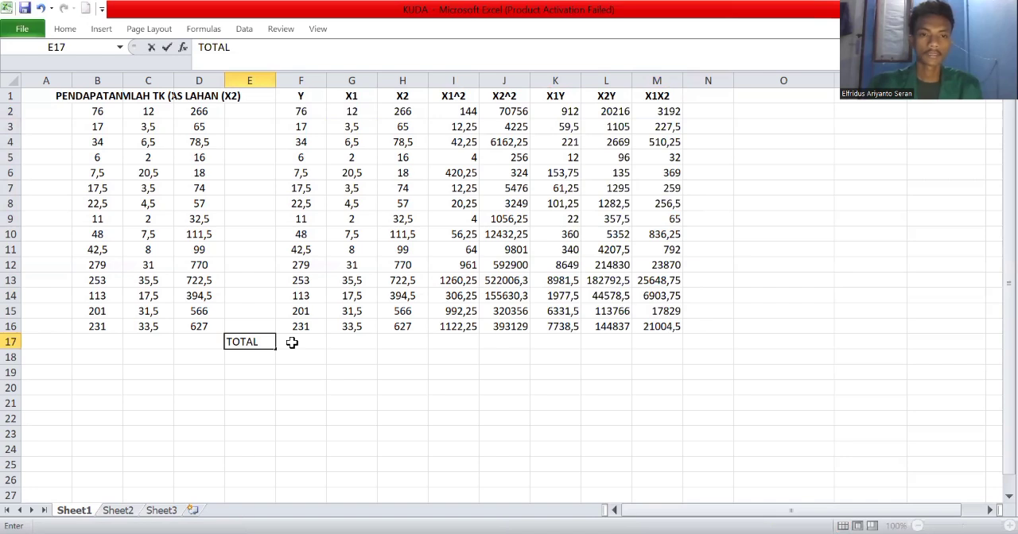
Sum the Y column in F17 over F2:F16 and fill the SUM formula across to M17.
{"action": "left_click", "coordinate": [292, 342]}
{"action": "type", "text": "="}
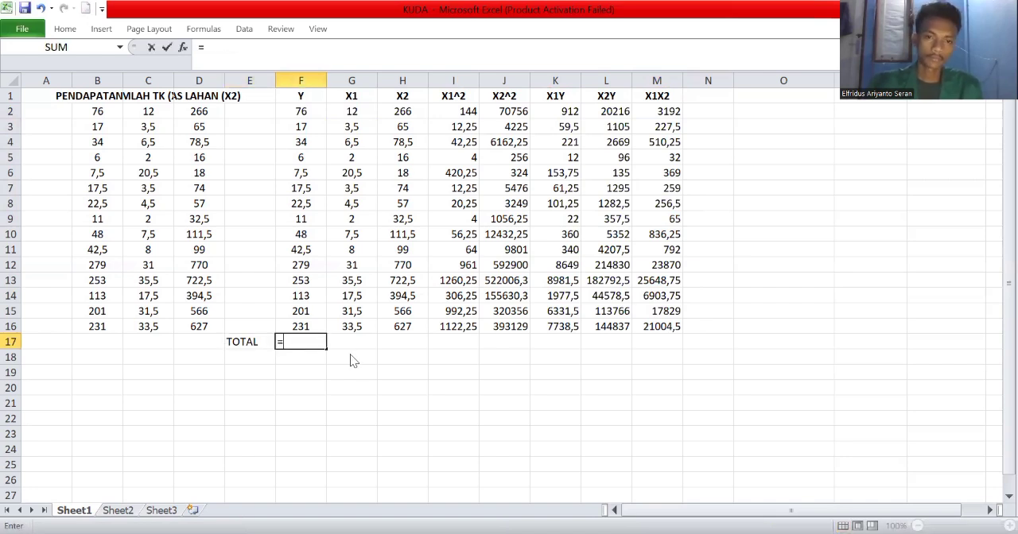
{"action": "type", "text": "SUM("}
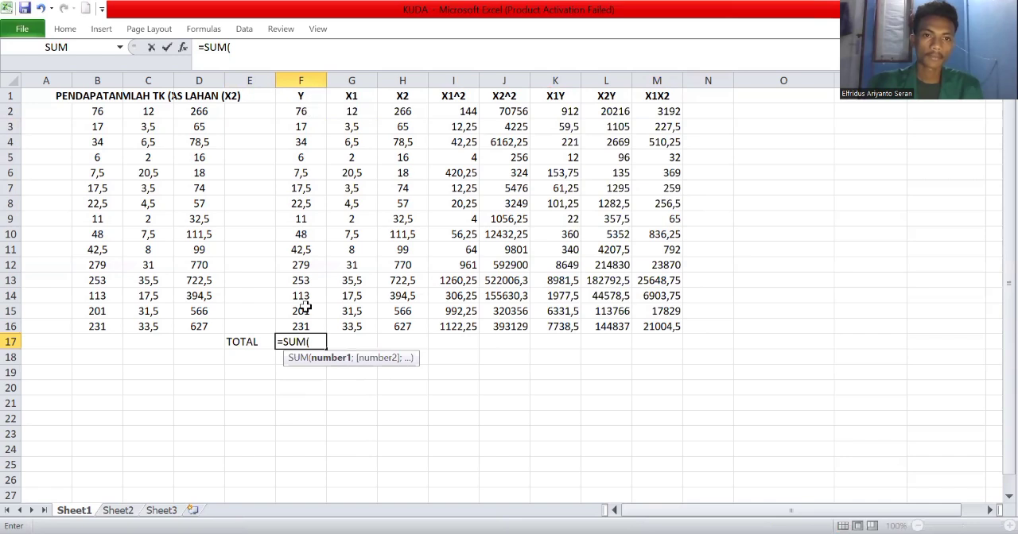
{"action": "left_click_drag", "start_coordinate": [305, 309], "coordinate": [301, 326]}
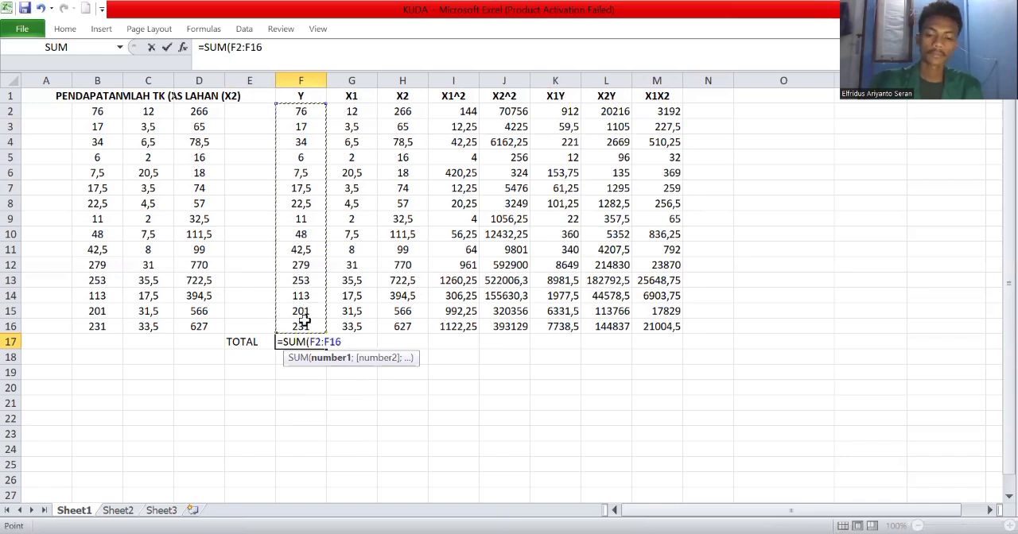
{"action": "key", "text": "Return"}
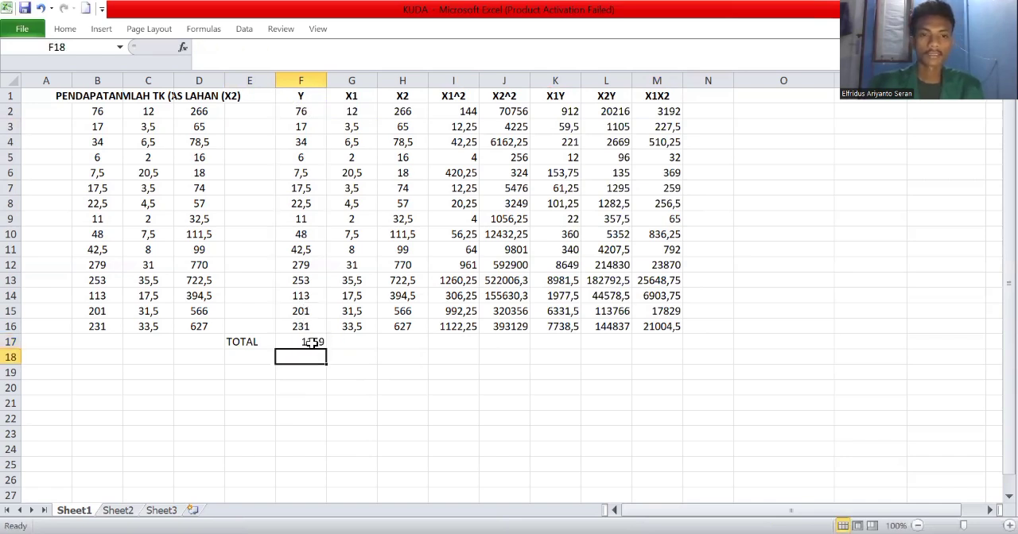
{"action": "left_click", "coordinate": [321, 347]}
{"action": "left_click_drag", "start_coordinate": [327, 348], "coordinate": [750, 305]}
{"action": "left_click", "coordinate": [751, 306]}
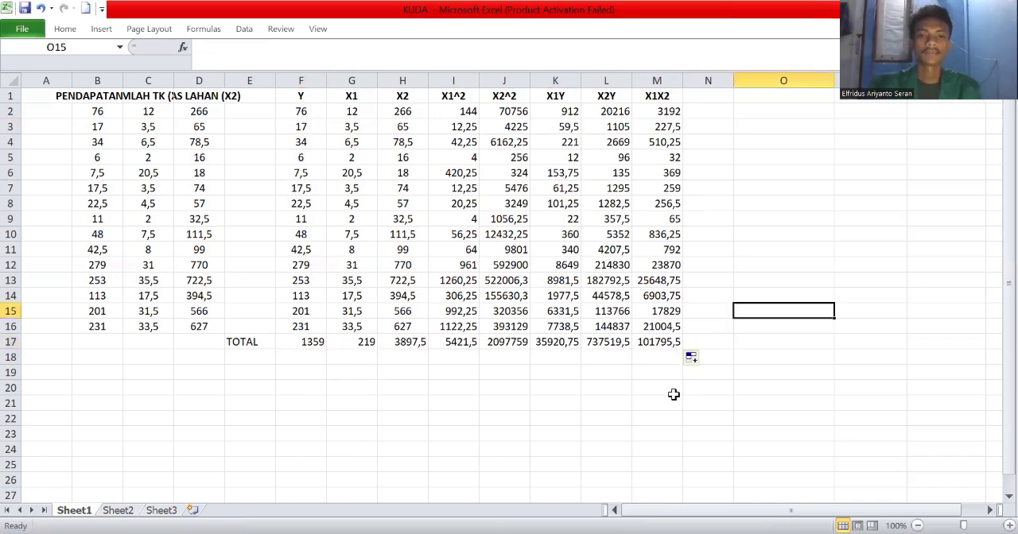
{"action": "left_click", "coordinate": [986, 513]}
{"action": "left_click", "coordinate": [986, 513]}
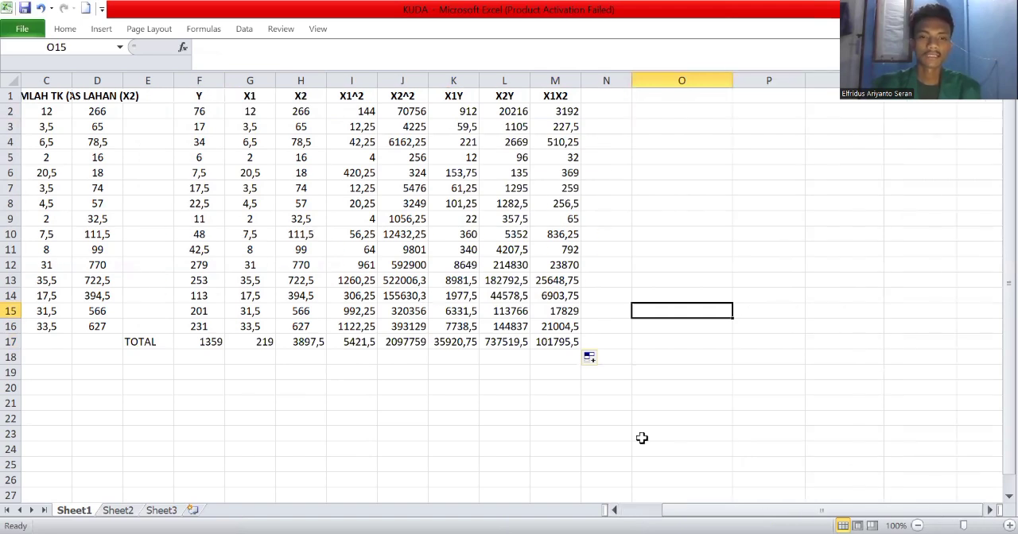
{"action": "left_click", "coordinate": [615, 510]}
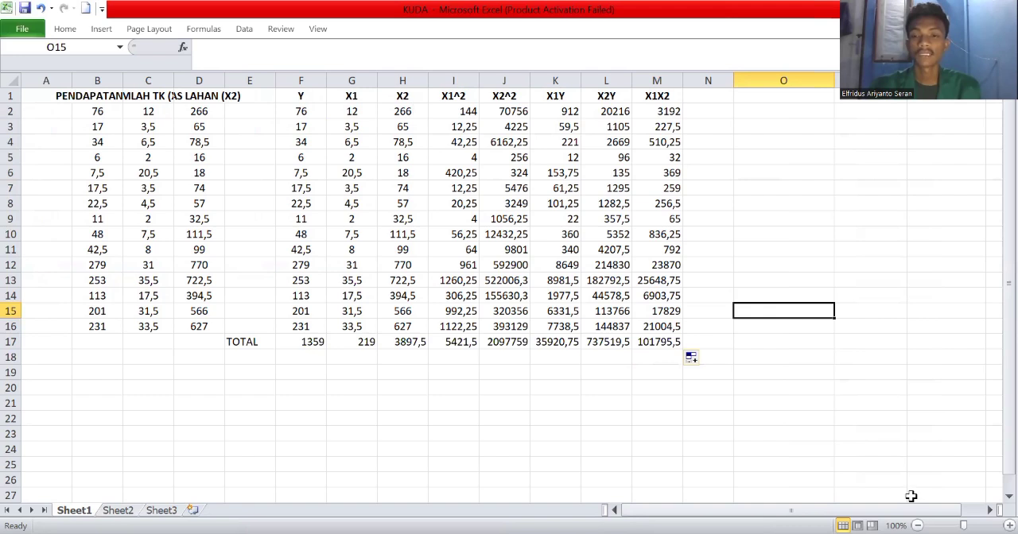
{"action": "left_click", "coordinate": [992, 510]}
{"action": "left_click", "coordinate": [992, 512]}
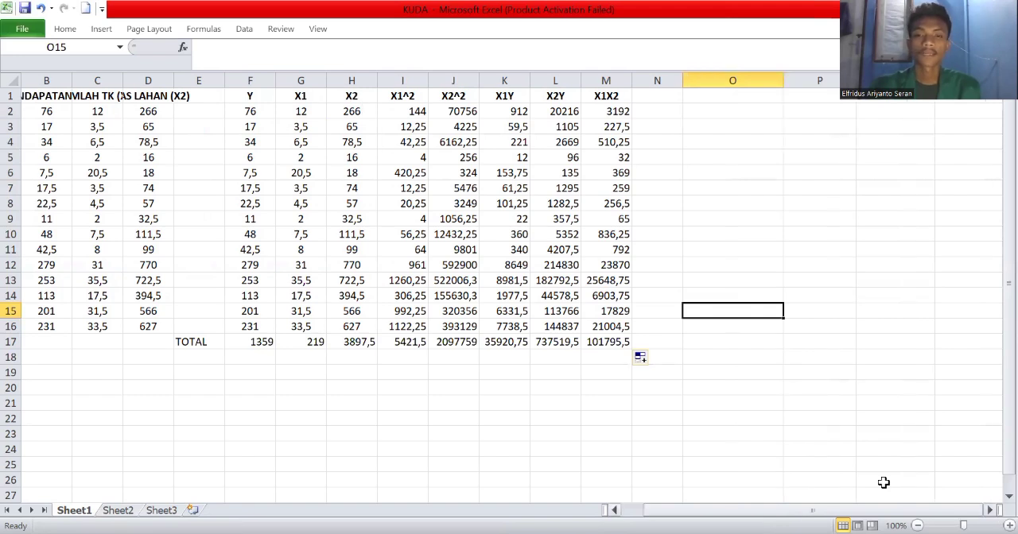
{"action": "left_click", "coordinate": [615, 510]}
{"action": "left_click", "coordinate": [615, 511]}
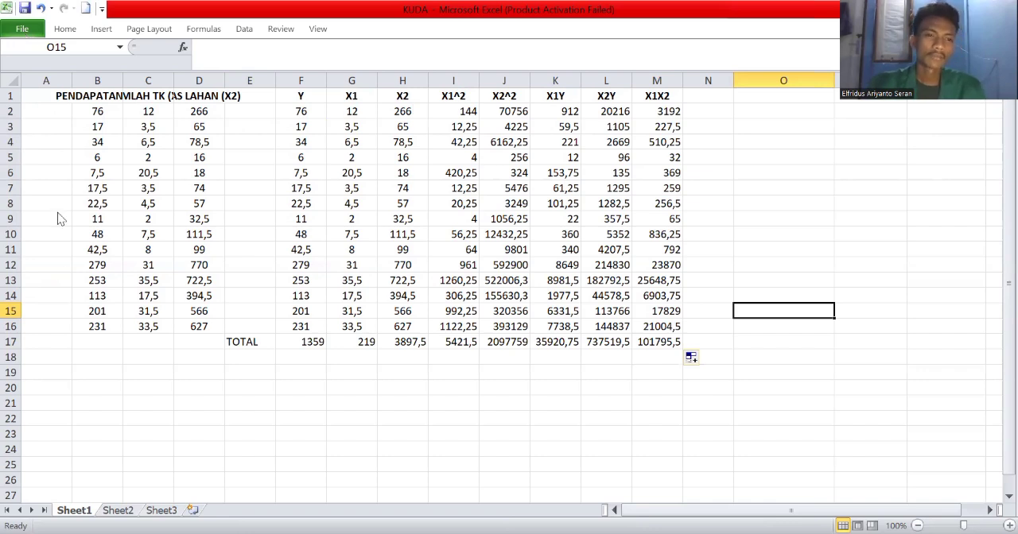
Make sure the Analysis ToolPak add-in is enabled in the Excel add-in options.
{"action": "key", "text": "alt+f"}
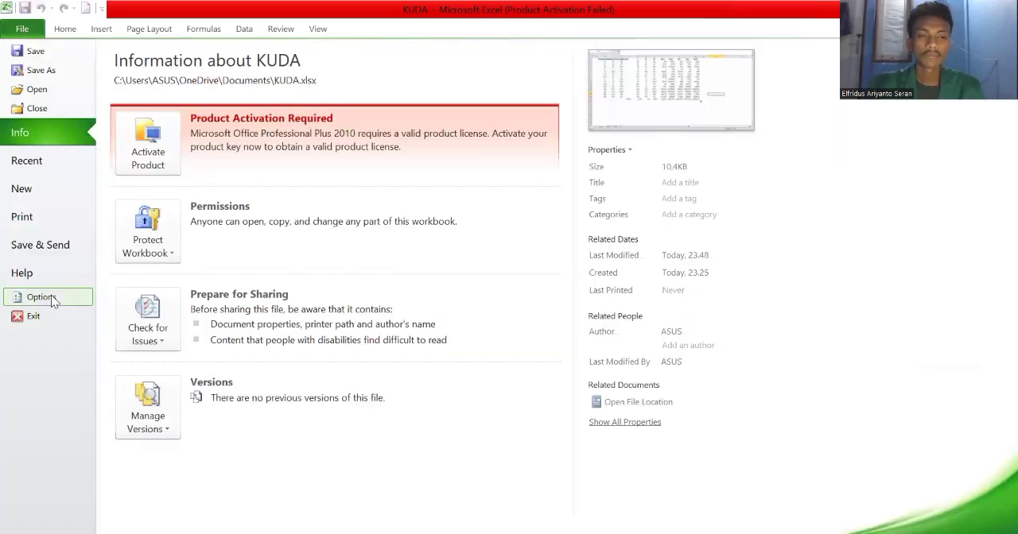
{"action": "left_click", "coordinate": [52, 300]}
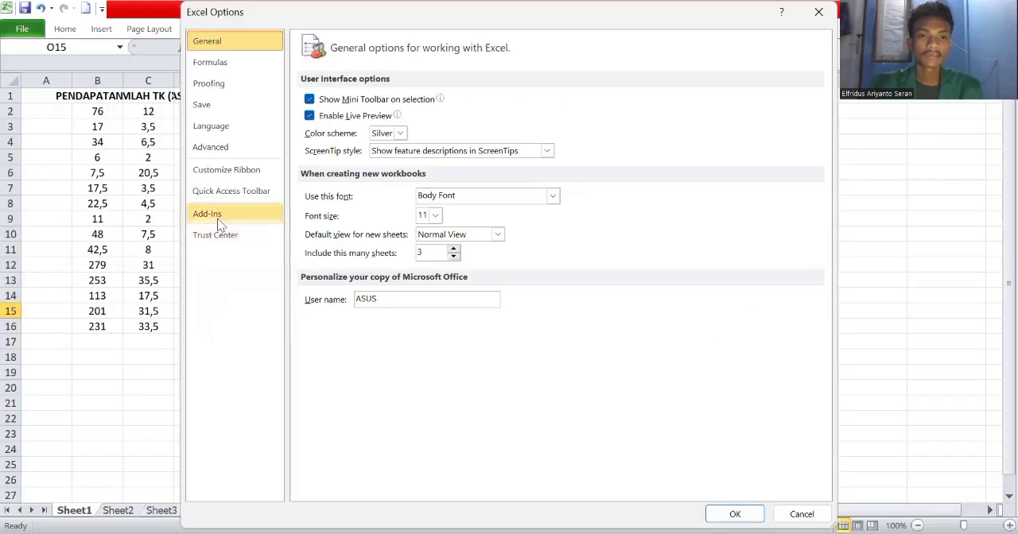
{"action": "left_click", "coordinate": [209, 214]}
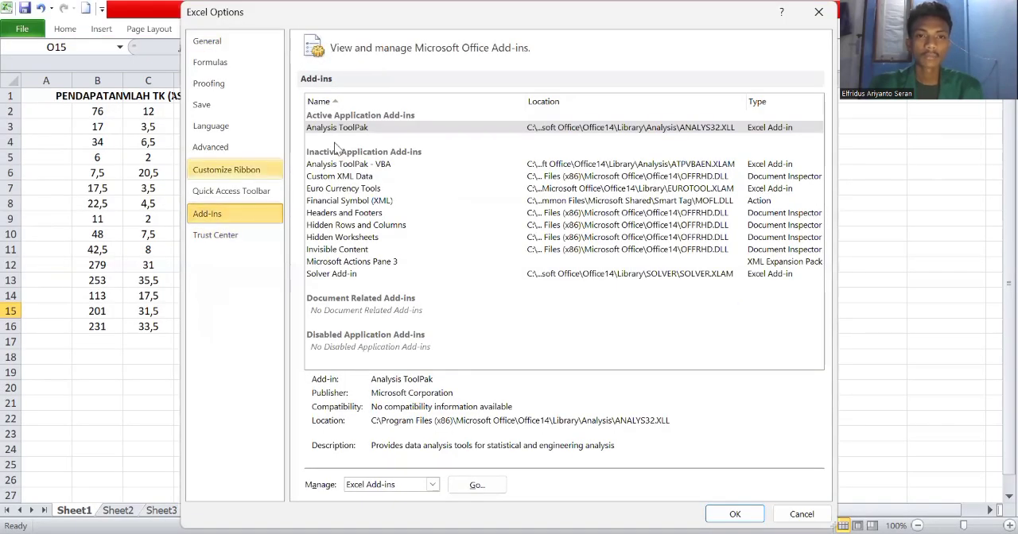
{"action": "left_click", "coordinate": [355, 131]}
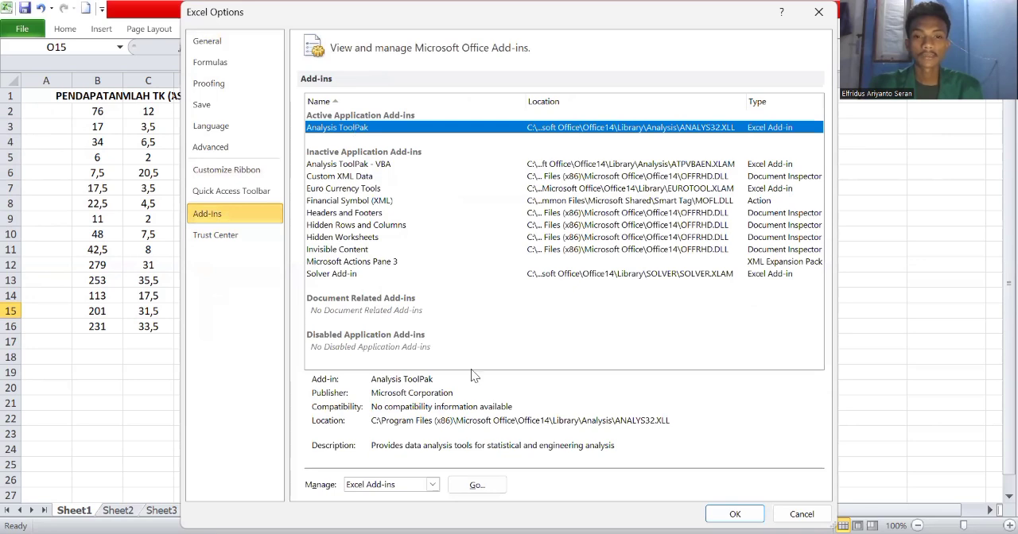
{"action": "left_click", "coordinate": [495, 491]}
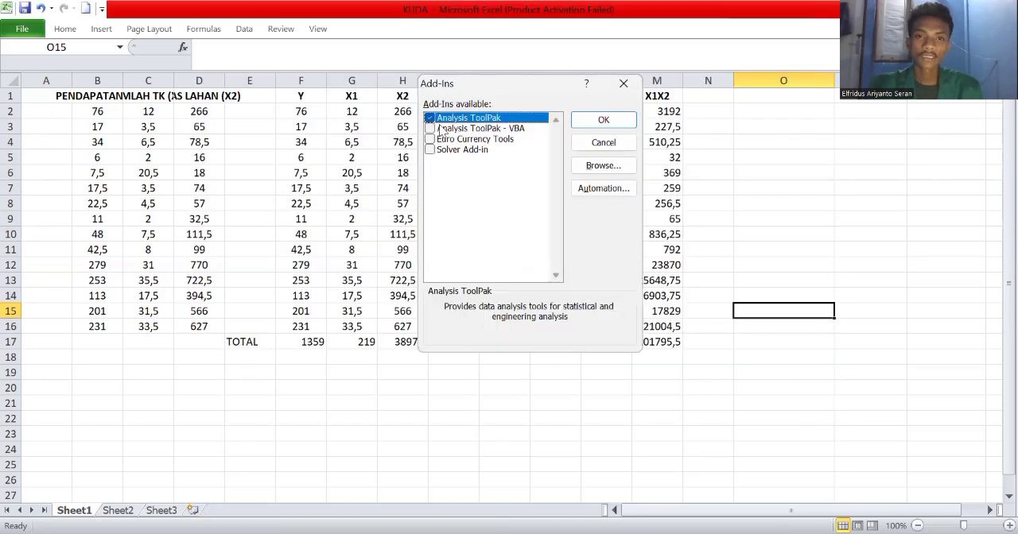
{"action": "left_click", "coordinate": [429, 118]}
{"action": "left_click", "coordinate": [431, 118]}
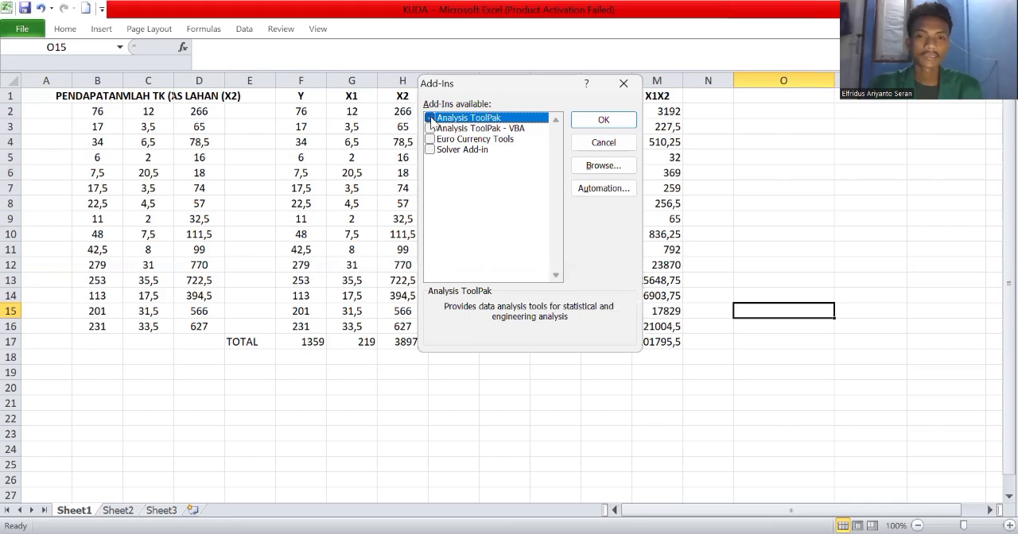
{"action": "left_click", "coordinate": [604, 121]}
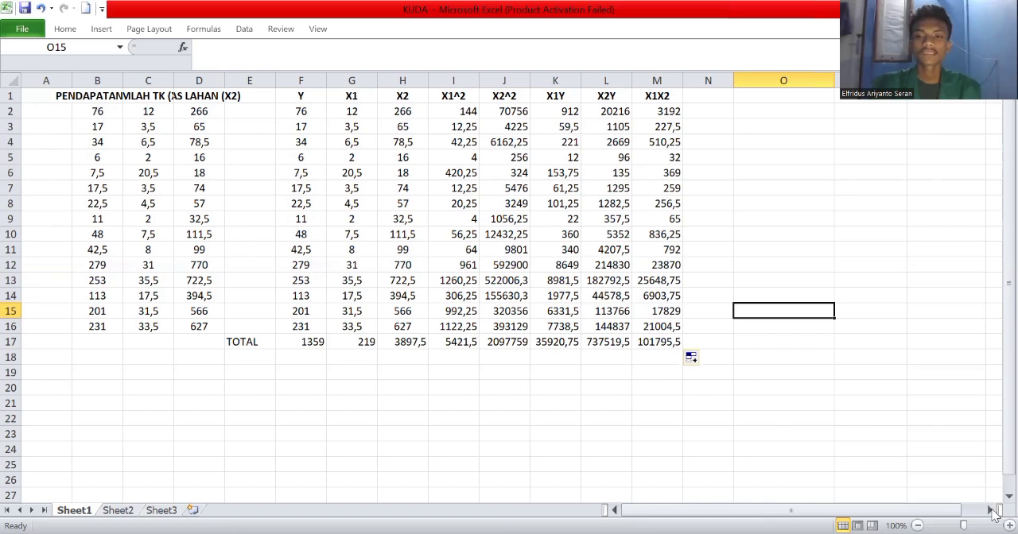
Start a Regression data analysis and clear its existing Y input, X input and output ranges.
{"action": "scroll", "coordinate": [847, 471], "scroll_direction": "right", "scroll_amount": 3}
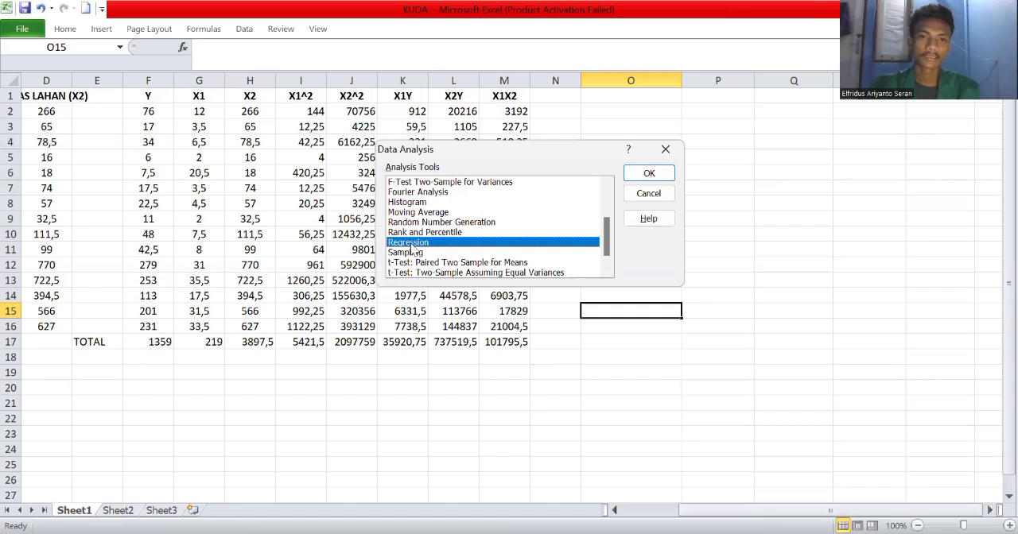
{"action": "left_click", "coordinate": [650, 174]}
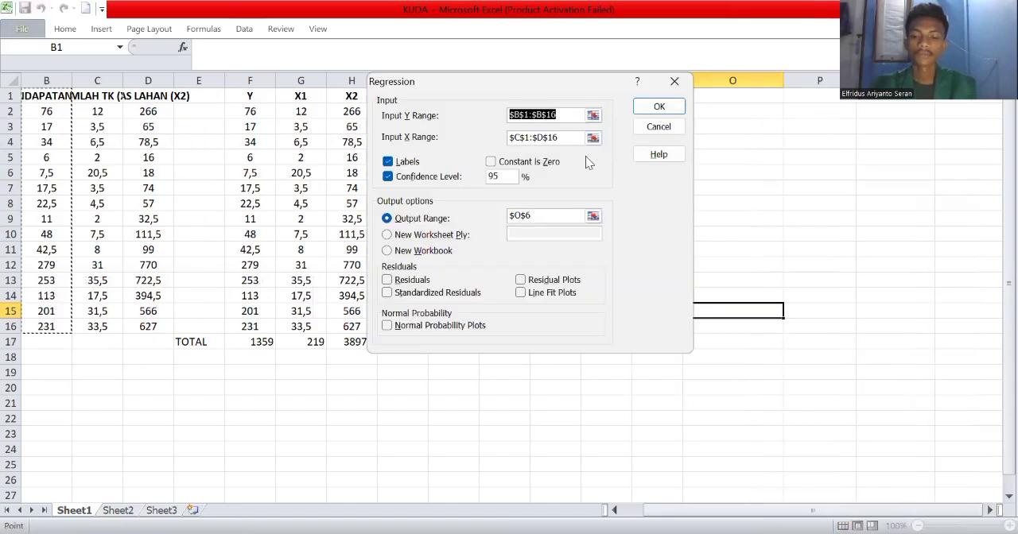
{"action": "key", "text": "BackSpace"}
{"action": "left_click", "coordinate": [559, 139]}
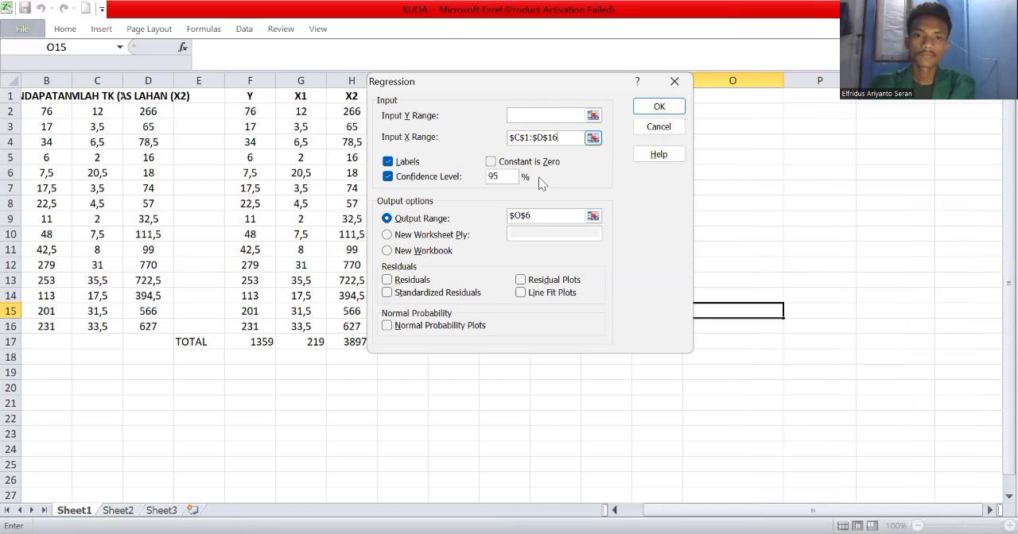
{"action": "key", "text": "BackSpace"}
{"action": "key", "text": "BackSpace"}
{"action": "key", "text": "BackSpace"}
{"action": "key", "text": "BackSpace"}
{"action": "key", "text": "BackSpace"}
{"action": "key", "text": "BackSpace"}
{"action": "key", "text": "BackSpace"}
{"action": "key", "text": "BackSpace"}
{"action": "key", "text": "BackSpace"}
{"action": "key", "text": "BackSpace"}
{"action": "left_click", "coordinate": [538, 217]}
{"action": "key", "text": "BackSpace"}
{"action": "key", "text": "BackSpace"}
{"action": "key", "text": "BackSpace"}
{"action": "key", "text": "BackSpace"}
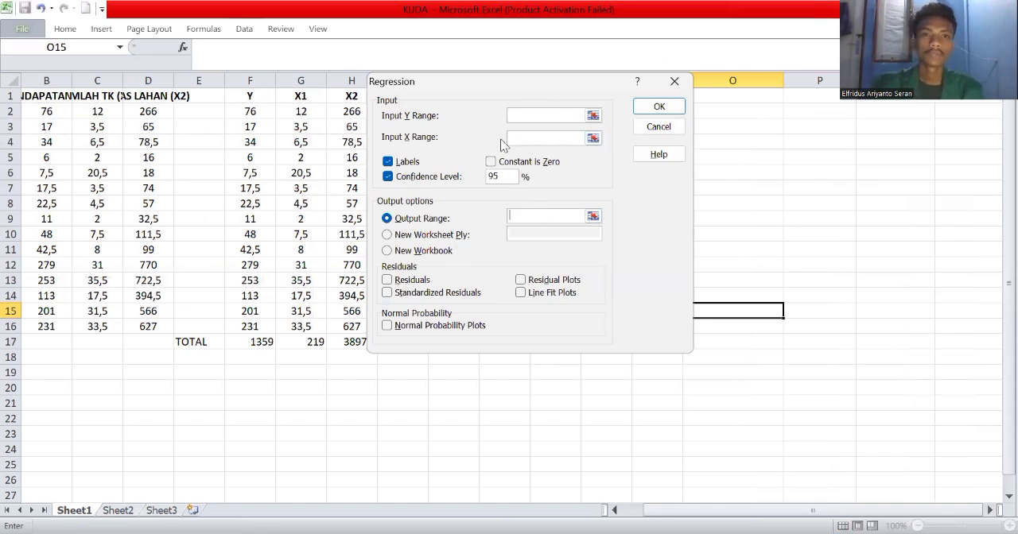
Set the regression's Input Y Range to $B$1:$B$16 and its Input X Range to $C$1:$D$16.
{"action": "left_click", "coordinate": [517, 116]}
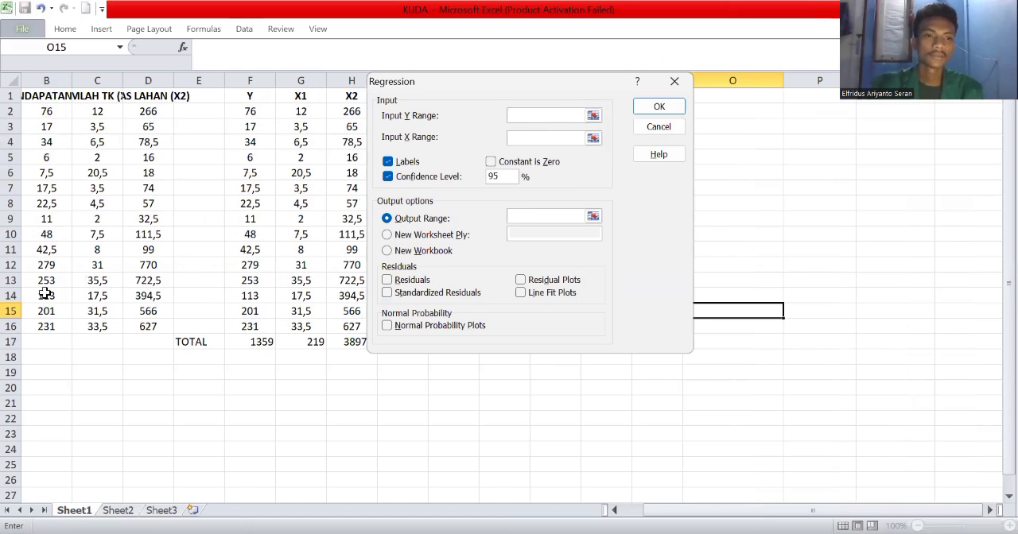
{"action": "left_click_drag", "start_coordinate": [46, 293], "coordinate": [46, 326]}
{"action": "left_click", "coordinate": [524, 138]}
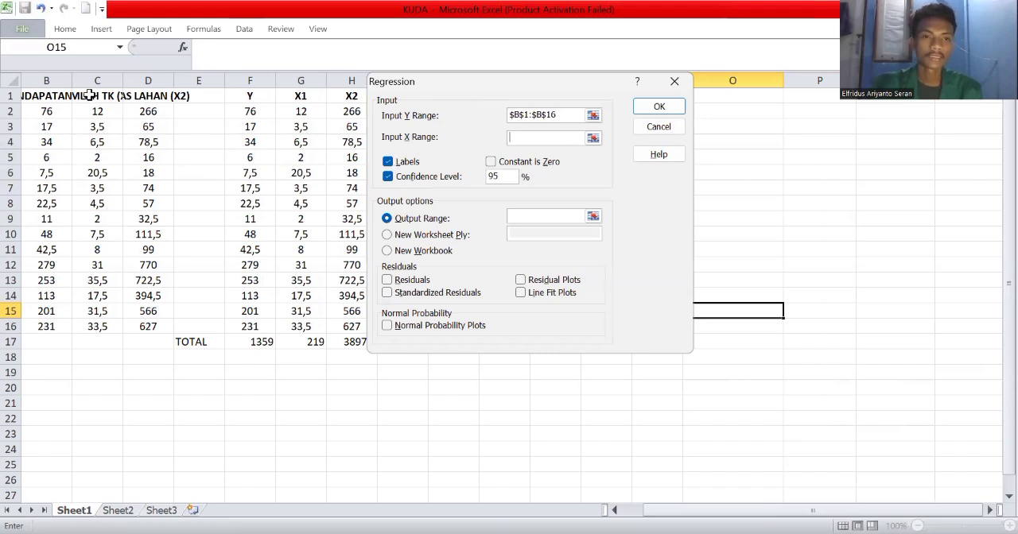
{"action": "left_click_drag", "start_coordinate": [160, 261], "coordinate": [159, 323]}
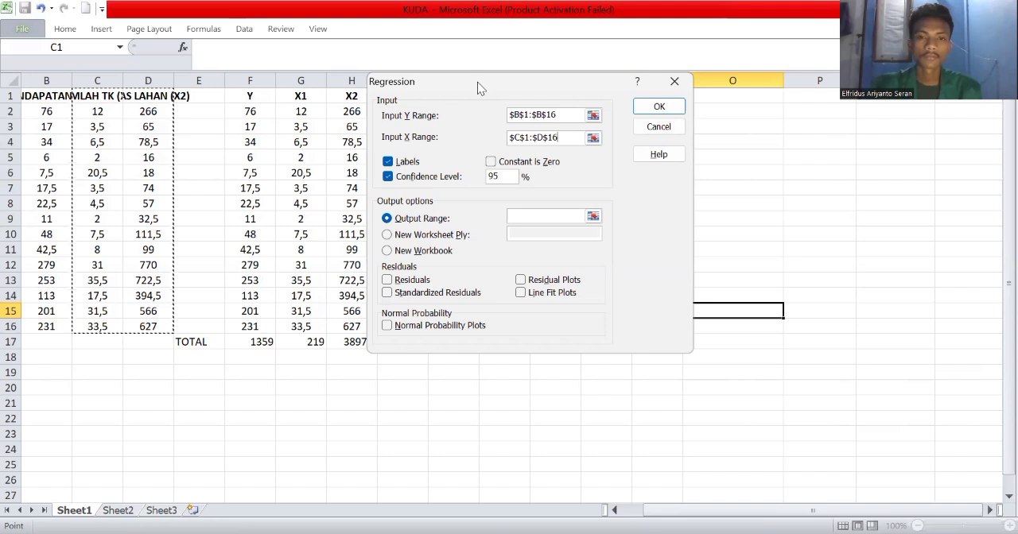
Set the regression's output range to cell O6 on the current sheet and run the analysis.
{"action": "left_click_drag", "start_coordinate": [477, 82], "coordinate": [440, 228]}
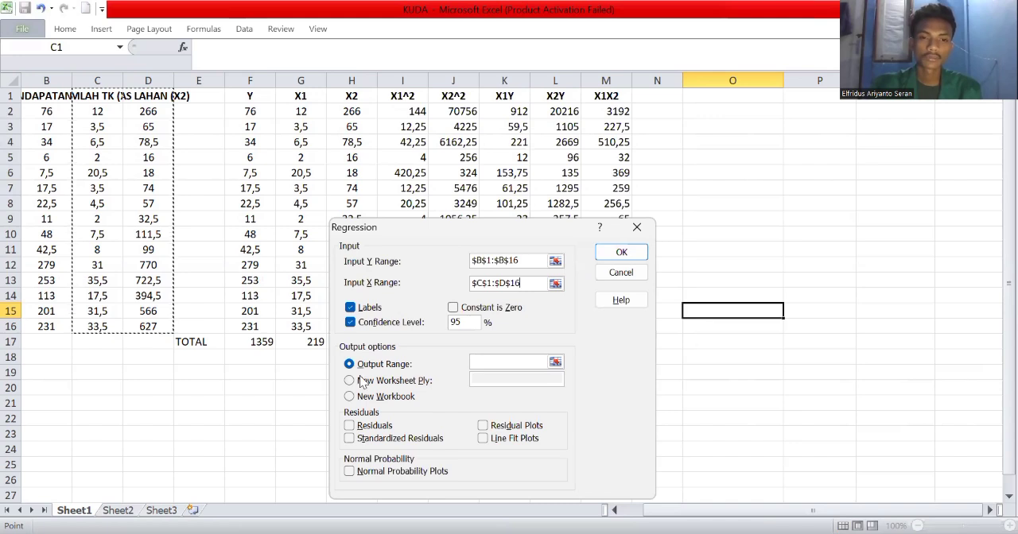
{"action": "left_click", "coordinate": [498, 363]}
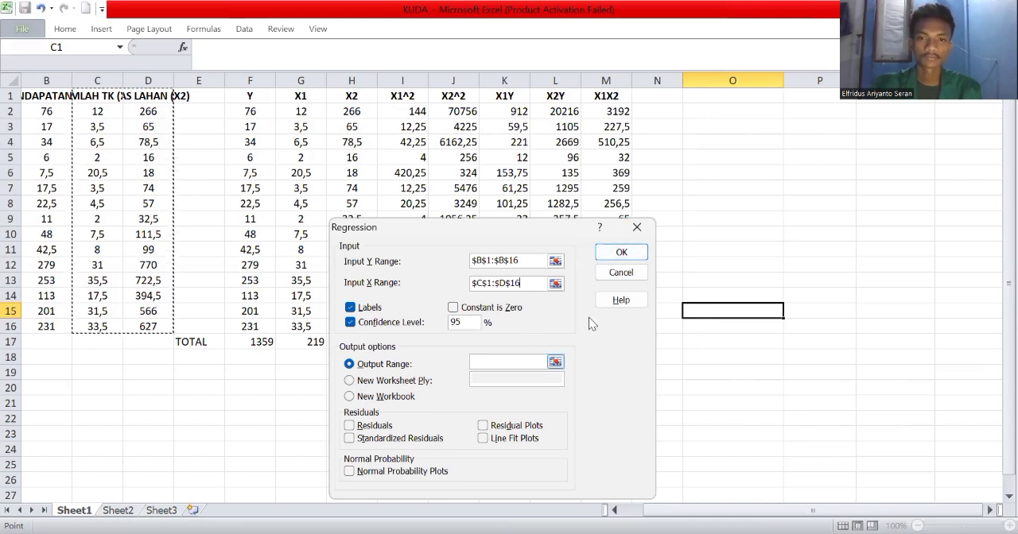
{"action": "left_click", "coordinate": [697, 171]}
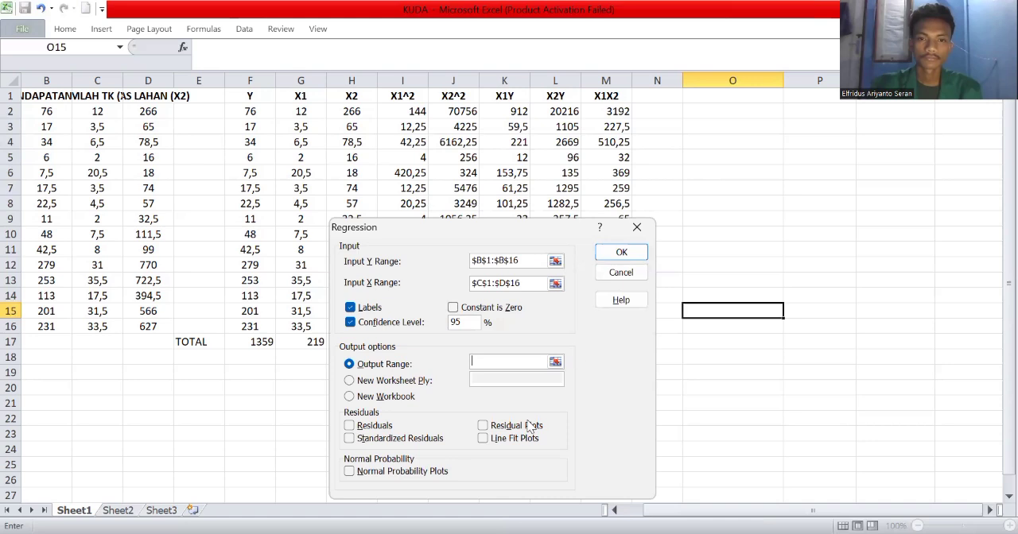
{"action": "left_click", "coordinate": [620, 262]}
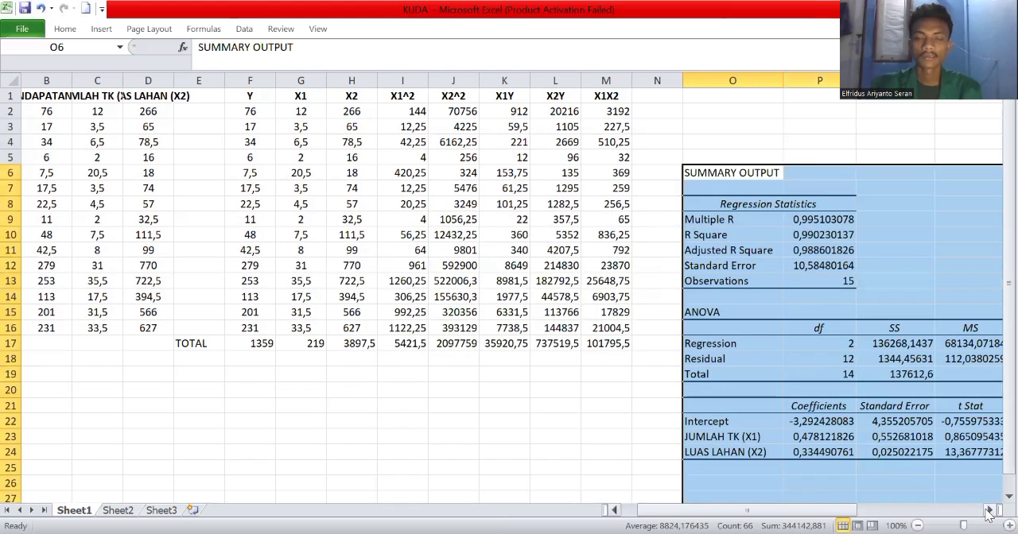
Examine the regression summary output, including the regression statistics, ANOVA table and coefficients table.
{"action": "left_click", "coordinate": [988, 515]}
{"action": "scroll", "coordinate": [994, 517], "scroll_direction": "down", "scroll_amount": 3}
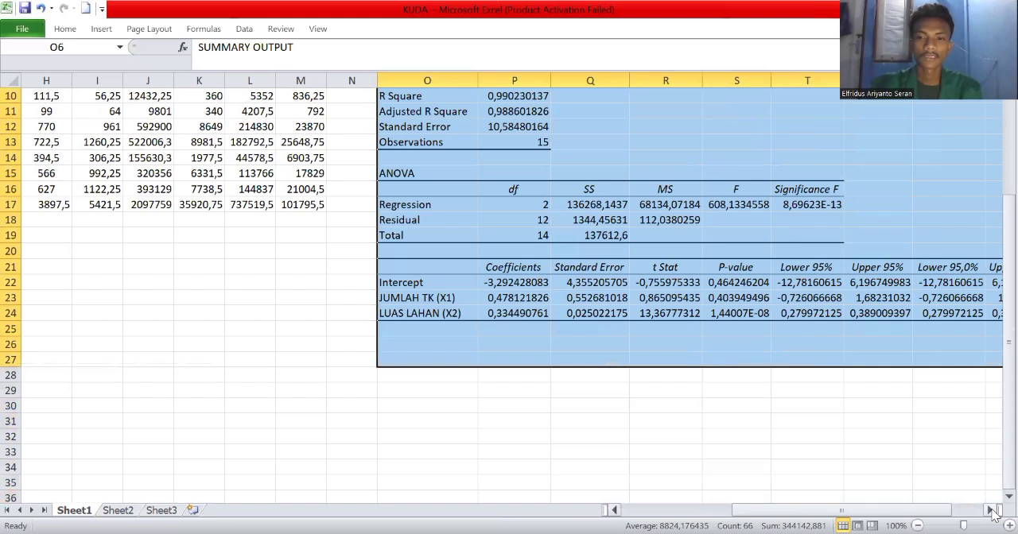
{"action": "left_click", "coordinate": [994, 515]}
{"action": "scroll", "coordinate": [763, 407], "scroll_direction": "up", "scroll_amount": 2}
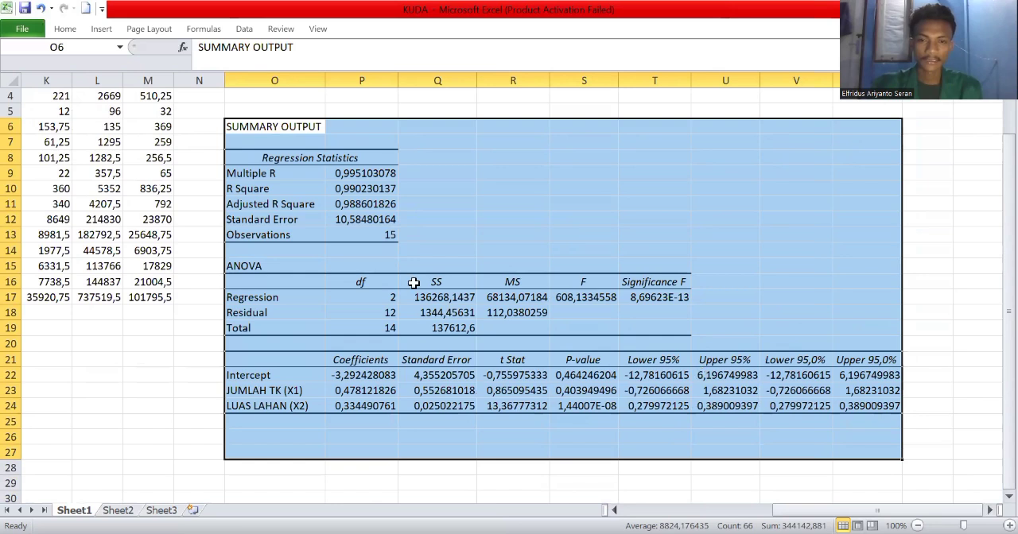
{"action": "scroll", "coordinate": [413, 283], "scroll_direction": "up", "scroll_amount": 1}
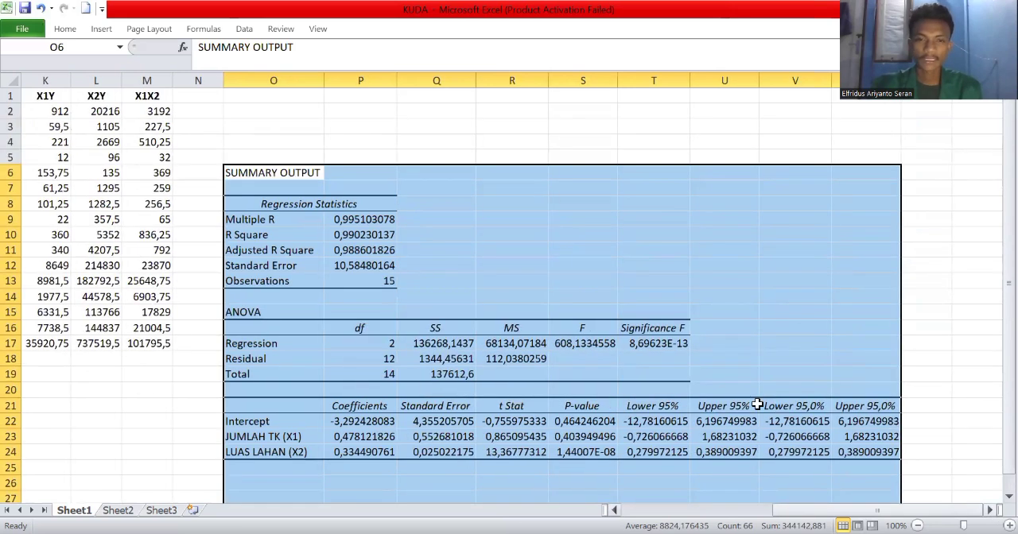
{"action": "scroll", "coordinate": [744, 397], "scroll_direction": "down", "scroll_amount": 1}
{"action": "scroll", "coordinate": [743, 398], "scroll_direction": "right", "scroll_amount": 1}
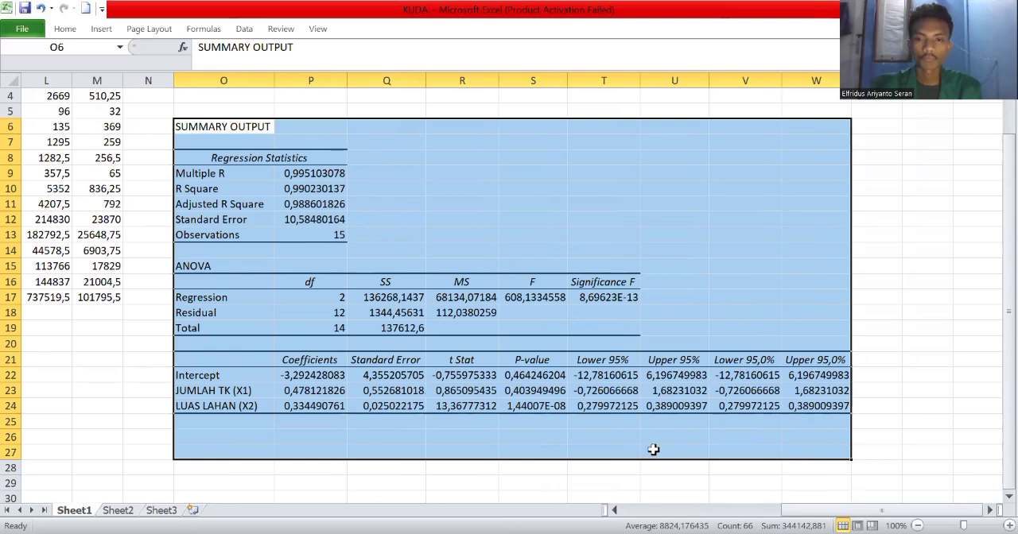
{"action": "left_click", "coordinate": [458, 273]}
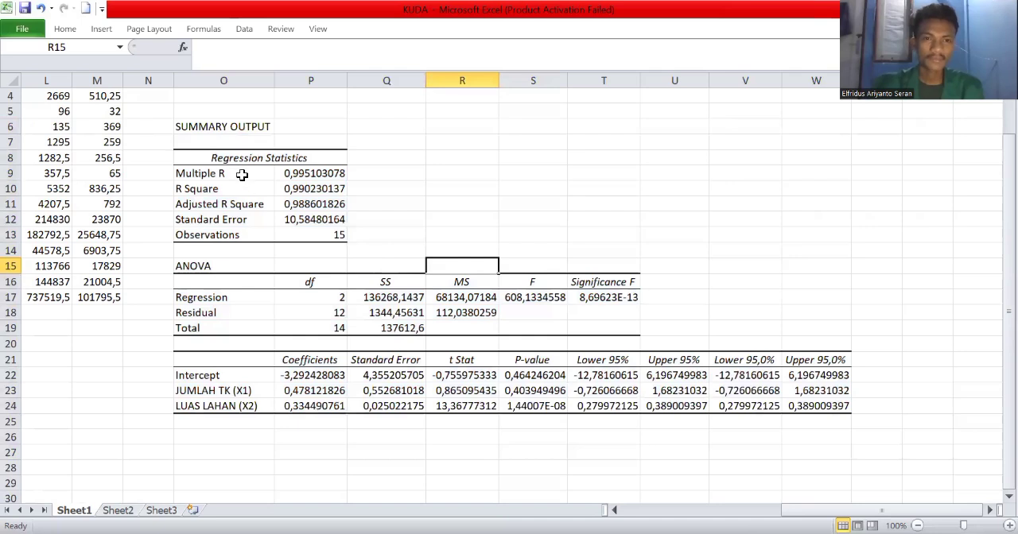
{"action": "scroll", "coordinate": [230, 175], "scroll_direction": "up", "scroll_amount": 1}
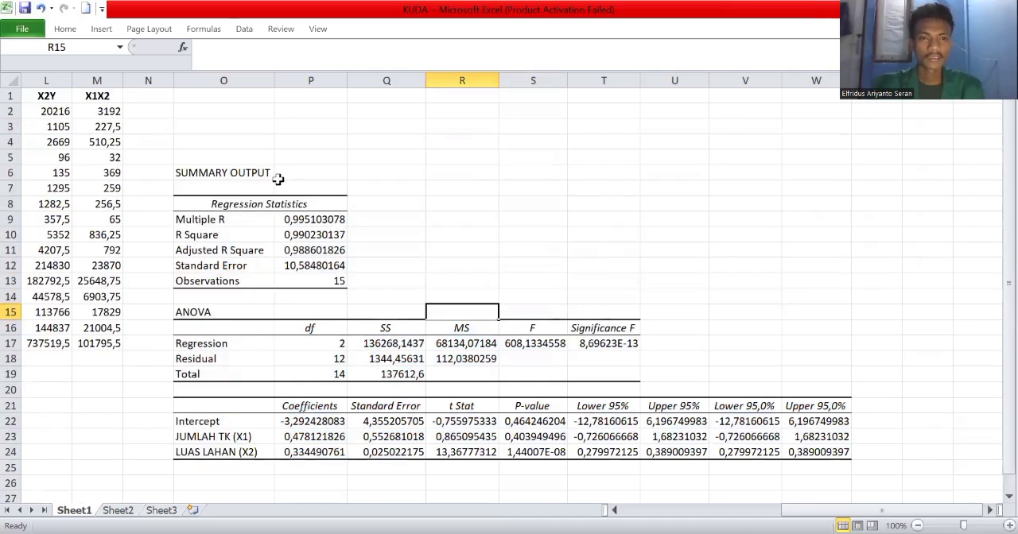
{"action": "scroll", "coordinate": [216, 276], "scroll_direction": "down", "scroll_amount": 1}
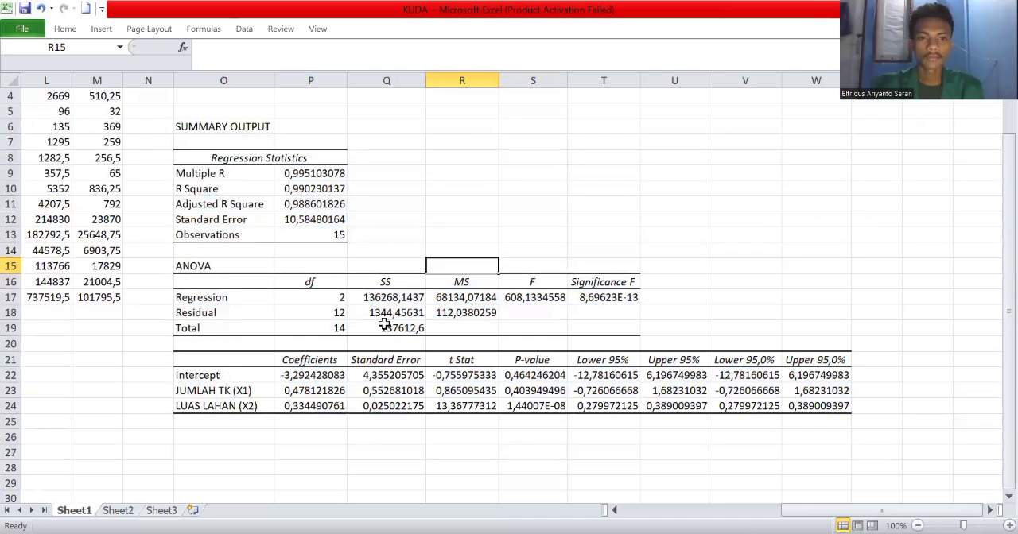
{"action": "scroll", "coordinate": [292, 334], "scroll_direction": "up", "scroll_amount": 1}
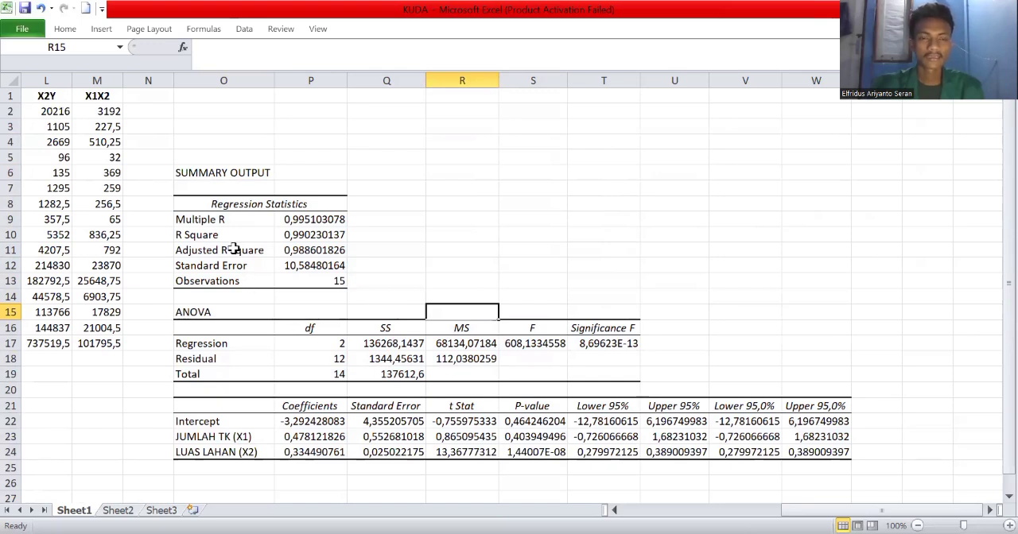
{"action": "scroll", "coordinate": [219, 225], "scroll_direction": "down", "scroll_amount": 1}
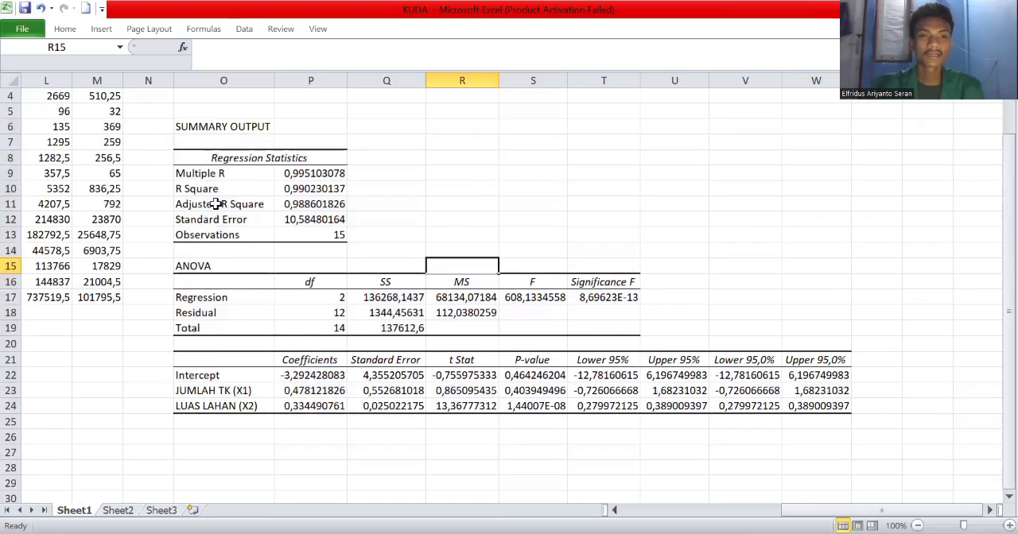
Highlight the Multiple R label in yellow and start a note beside its value in Q9: "KOEFESIEN KORELASI (SEMAKIN MENDEKATI 1)".
{"action": "right_click", "coordinate": [214, 175]}
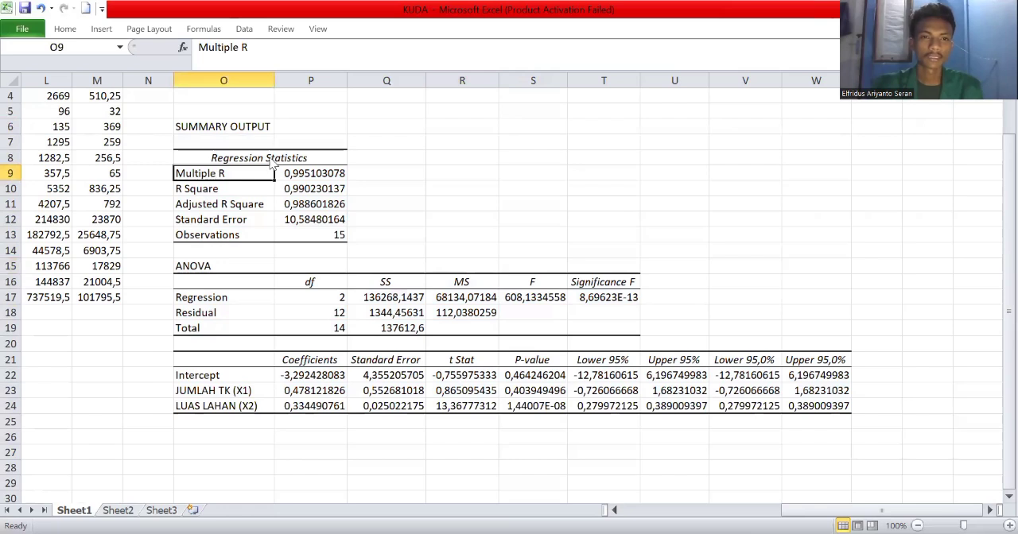
{"action": "left_click", "coordinate": [388, 177]}
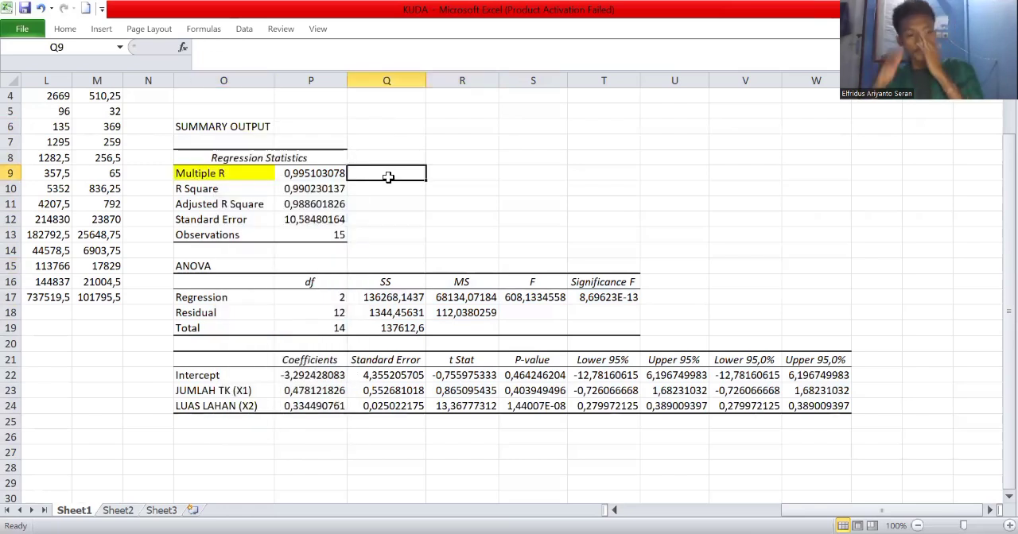
{"action": "type", "text": "KO"}
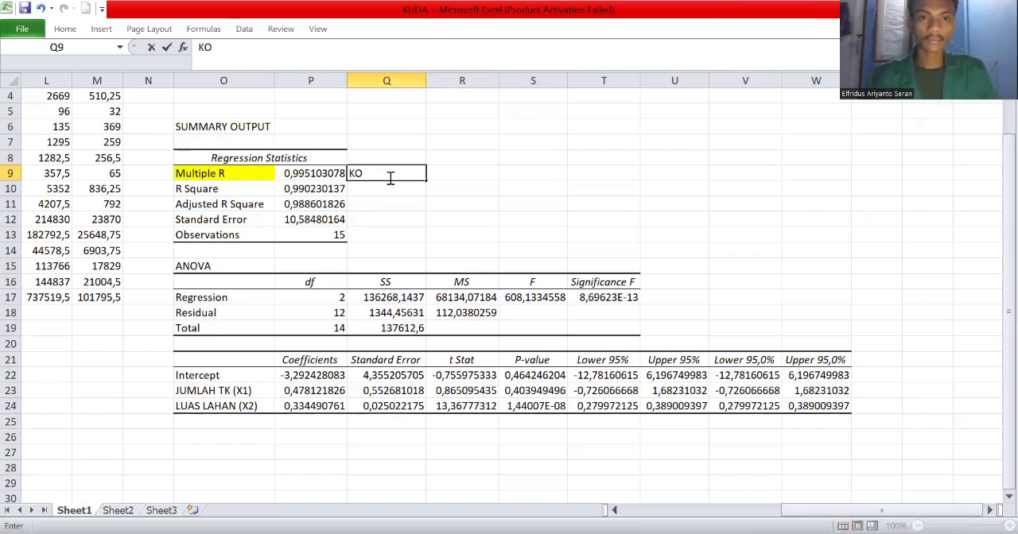
{"action": "type", "text": "E"}
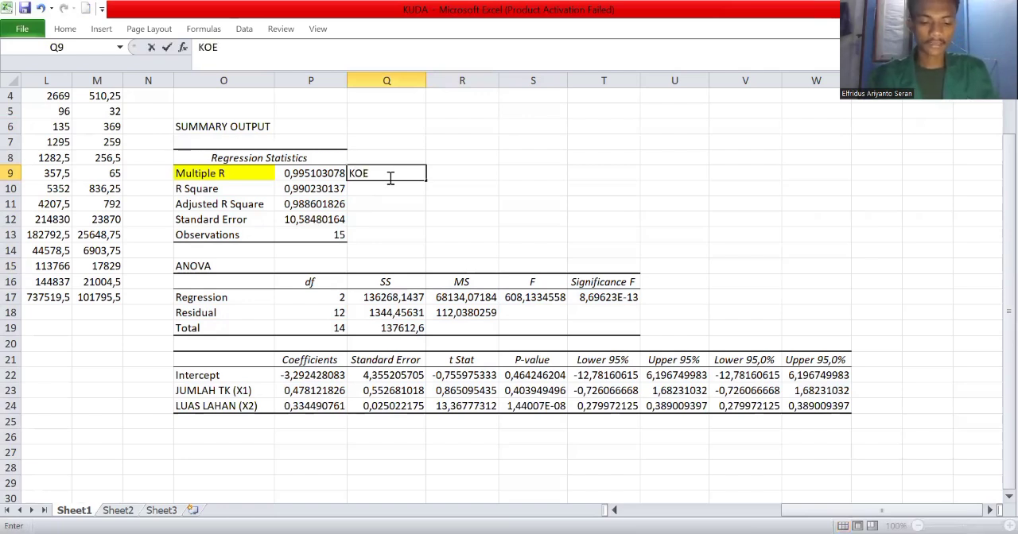
{"action": "type", "text": "FESIEN"}
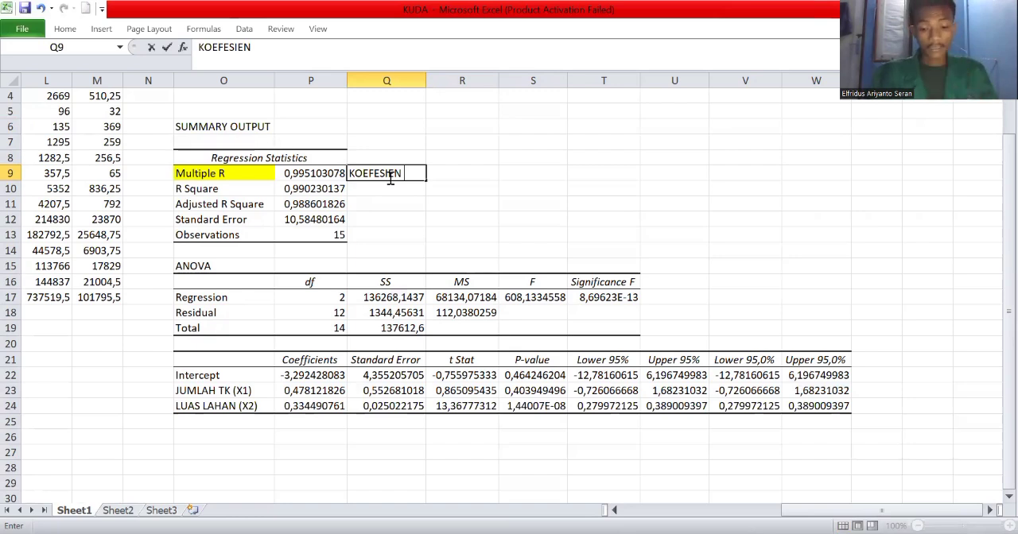
{"action": "type", "text": " KORELASI"}
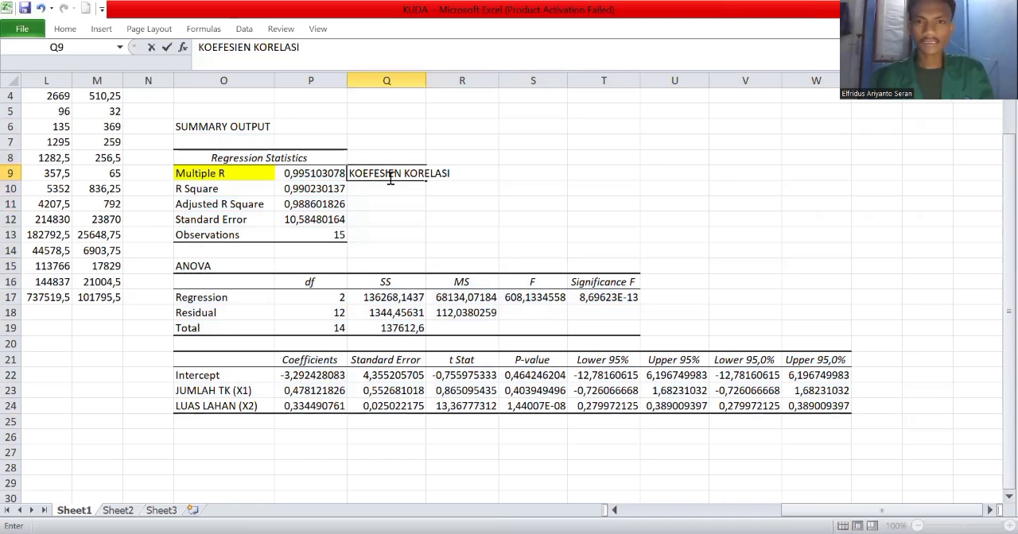
{"action": "type", "text": "(SEMAKIN MENDEKADI"}
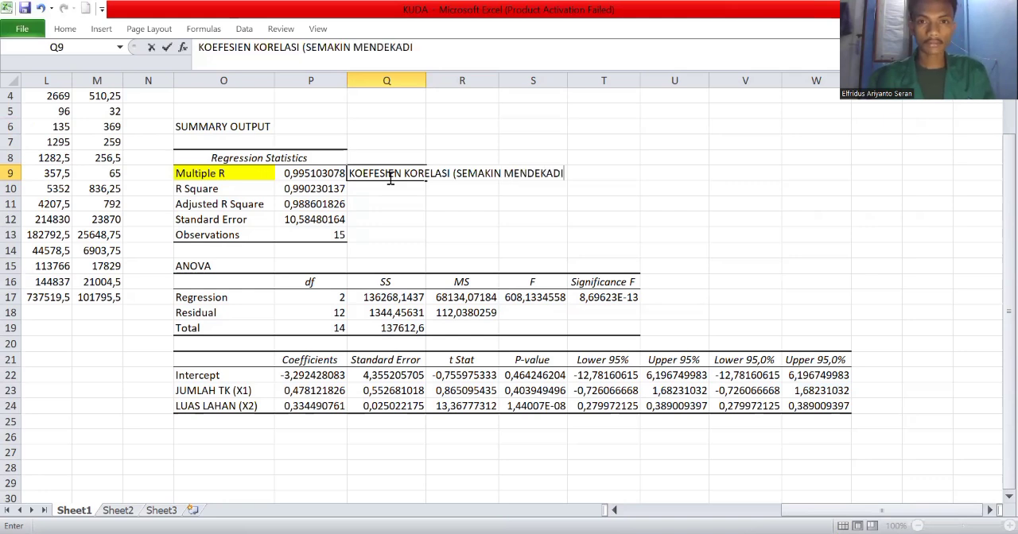
{"action": "key", "text": "BackSpace"}
{"action": "key", "text": "BackSpace"}
{"action": "type", "text": "TI 1)"}
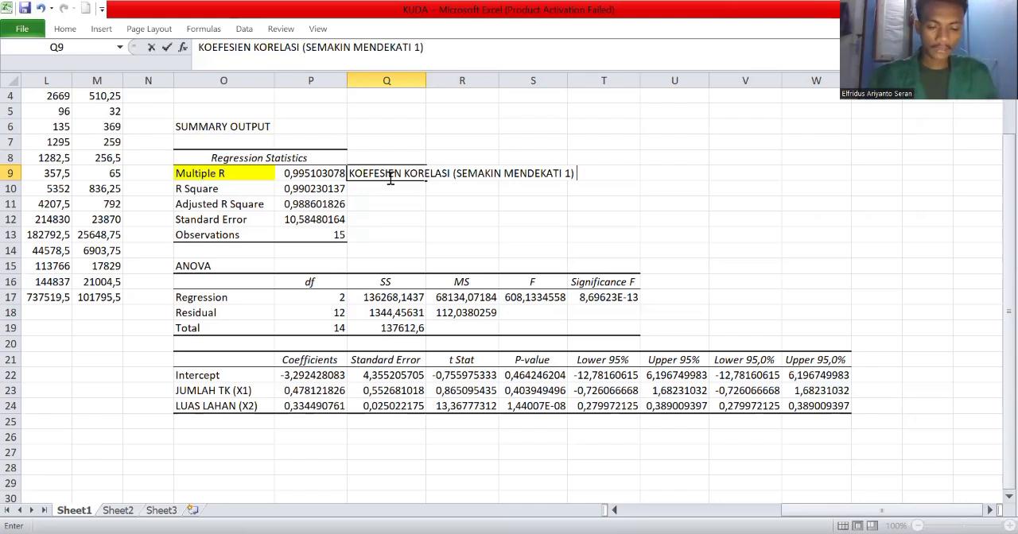
Complete the Q9 note with "YANG BERARTI HUBUNGAN ANTARA VARIABEL JUMLAH TENAHA KERJA (X1)".
{"action": "type", "text": "YANG BER"}
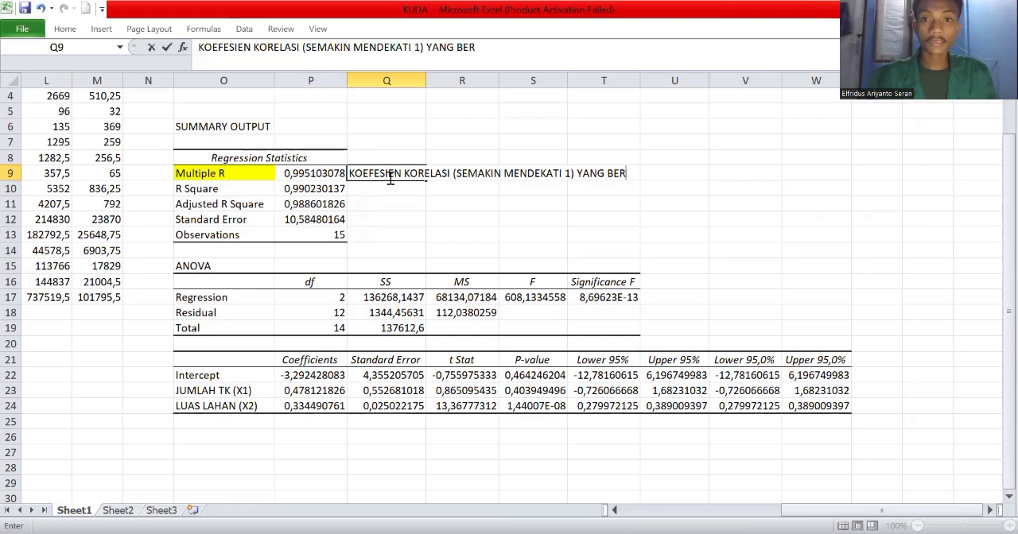
{"action": "type", "text": "ARTI HUBUNGAN ANTARA"}
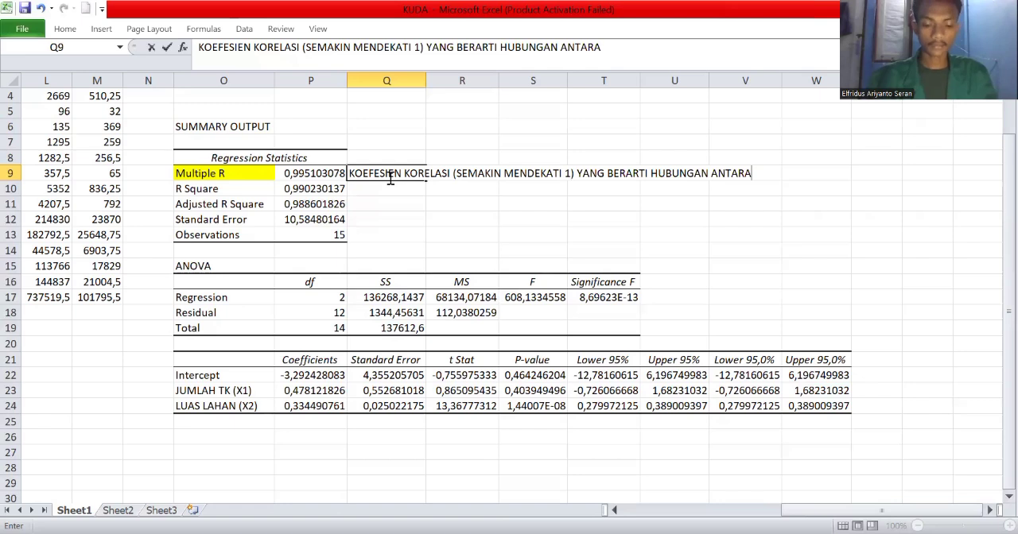
{"action": "type", "text": " VARIABEL "}
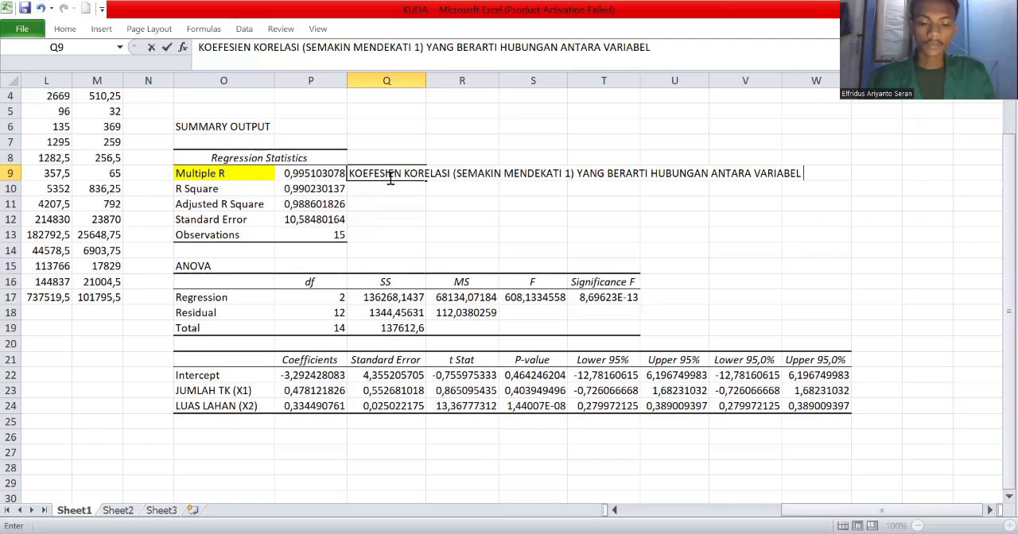
{"action": "type", "text": " J"}
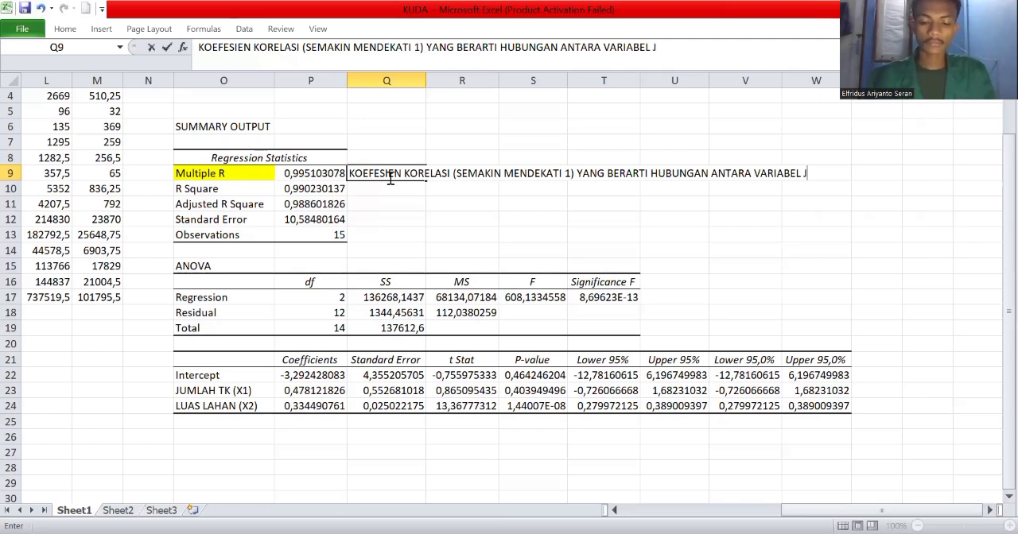
{"action": "type", "text": "UMLAH TENA"}
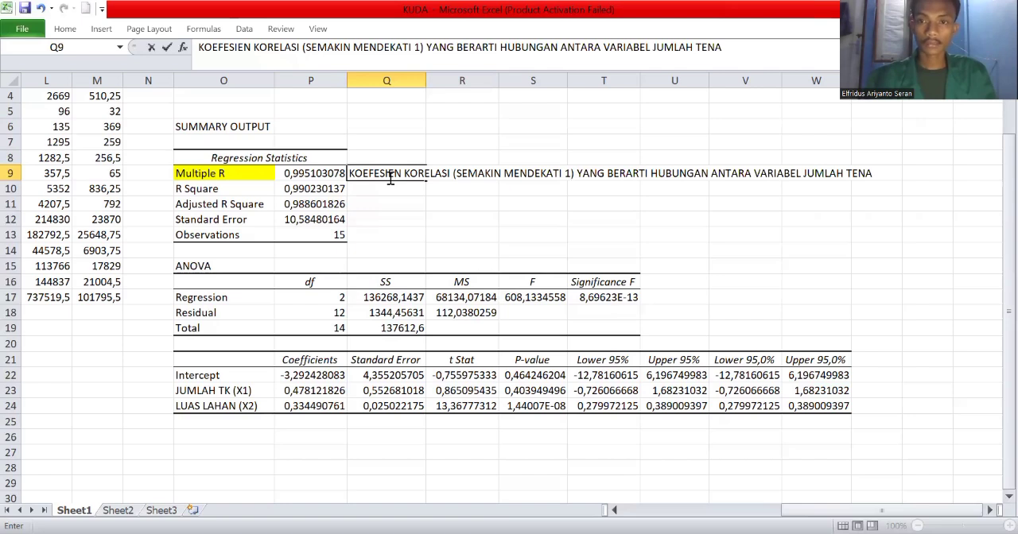
{"action": "type", "text": "HA KERJA (X1)"}
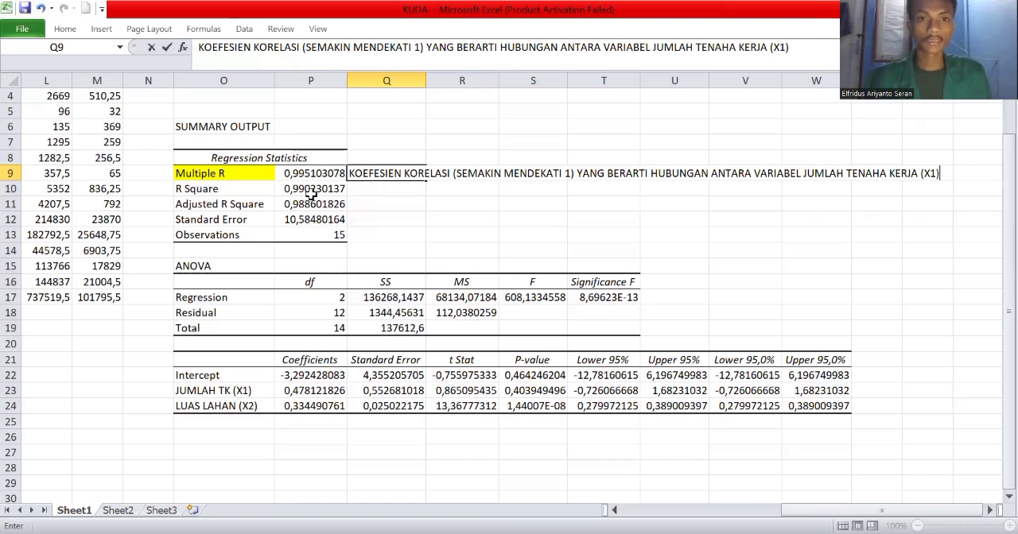
{"action": "key", "text": "Return"}
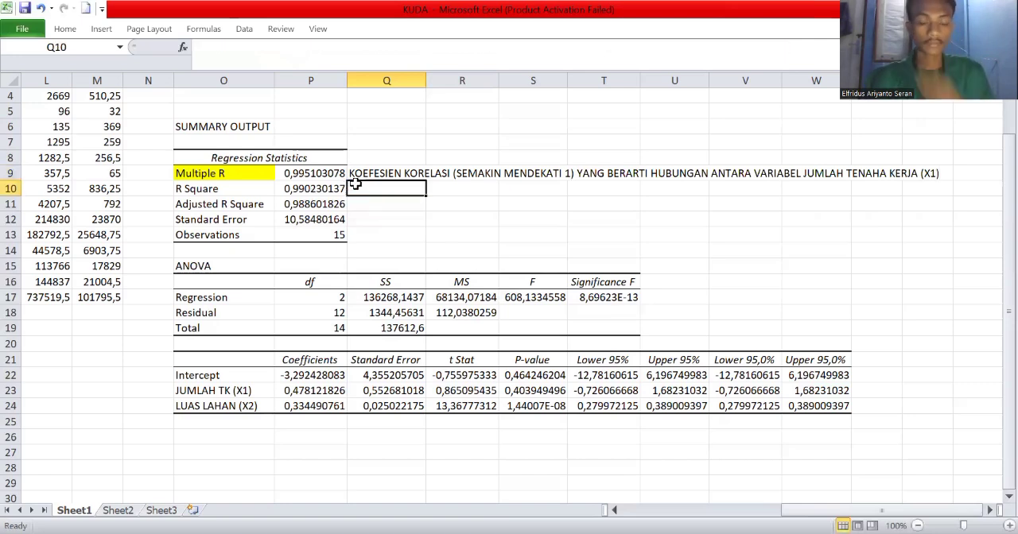
Continue the Multiple R interpretation in Q10 with "DAN LUAS LAHAN (X2)".
{"action": "type", "text": "DAN "}
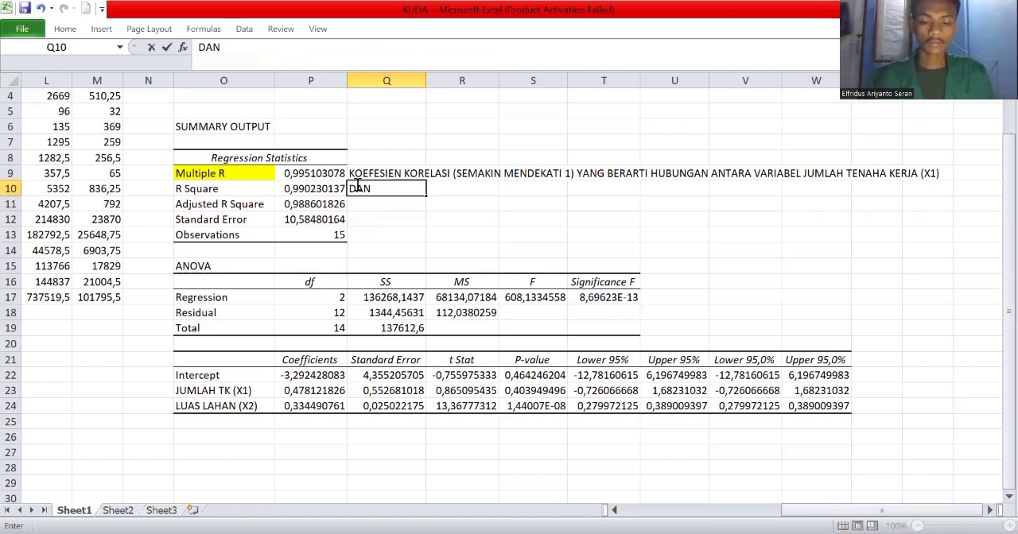
{"action": "type", "text": "L"}
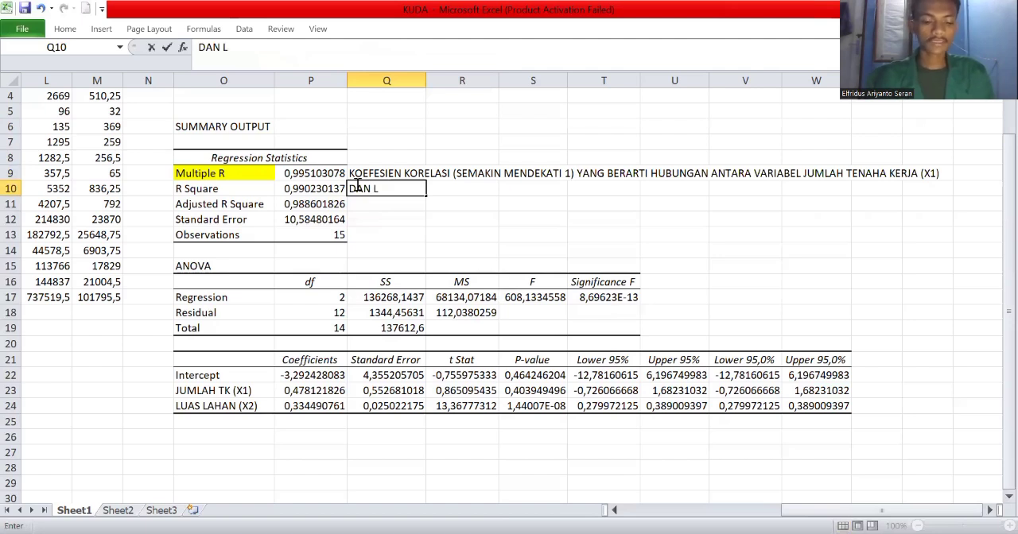
{"action": "type", "text": "UAS LAHAN"}
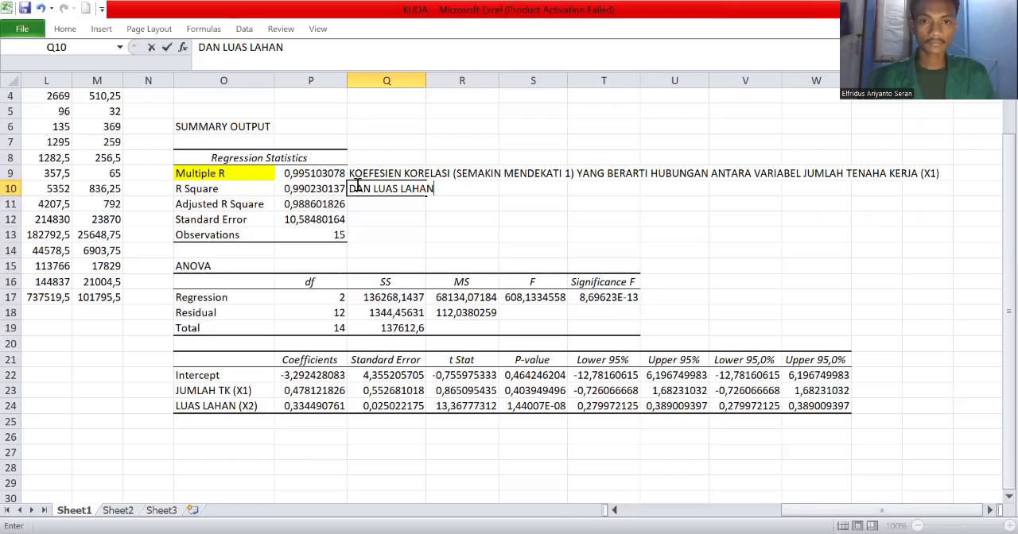
{"action": "type", "text": " X2"}
{"action": "key", "text": "BackSpace"}
{"action": "key", "text": "BackSpace"}
{"action": "type", "text": "(X2)"}
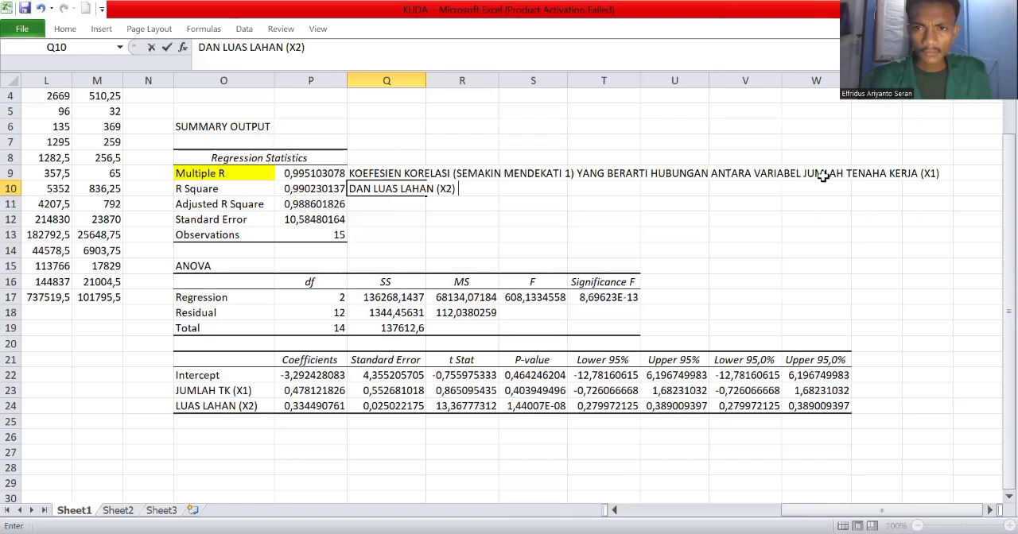
Correct the misspelled word in the Q9 note to "TENAGA".
{"action": "left_click", "coordinate": [395, 173]}
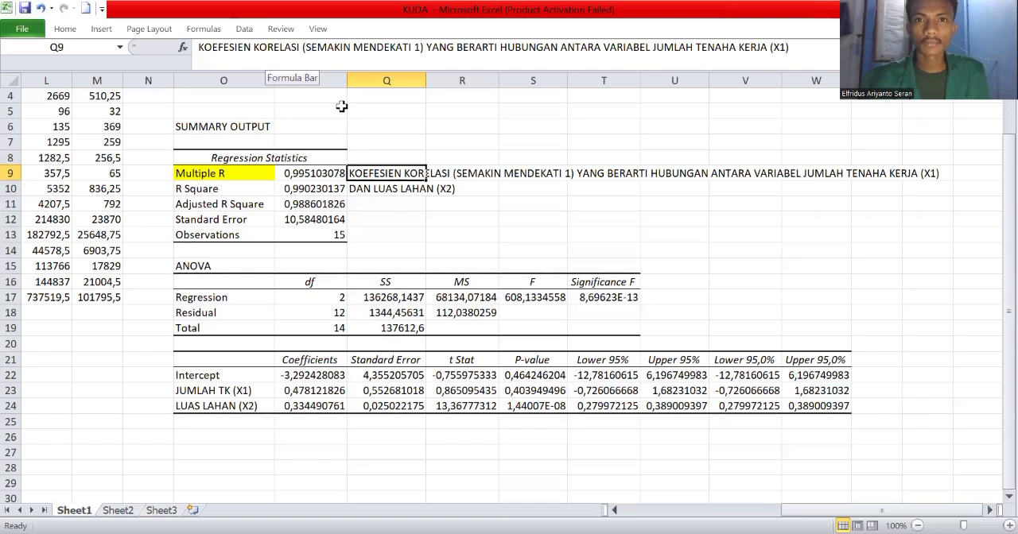
{"action": "left_click", "coordinate": [715, 89]}
{"action": "key", "text": "BackSpace"}
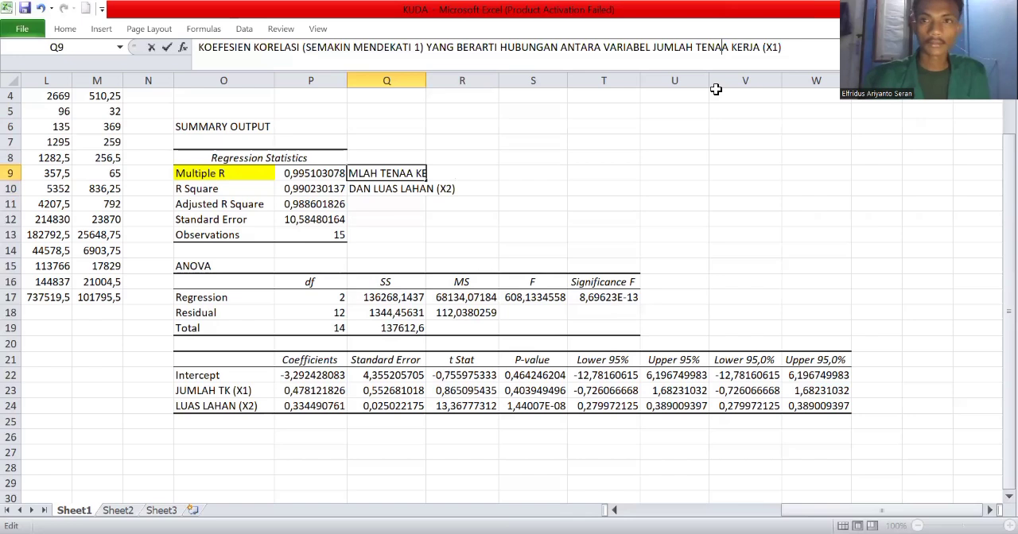
{"action": "type", "text": "G"}
{"action": "left_click", "coordinate": [548, 147]}
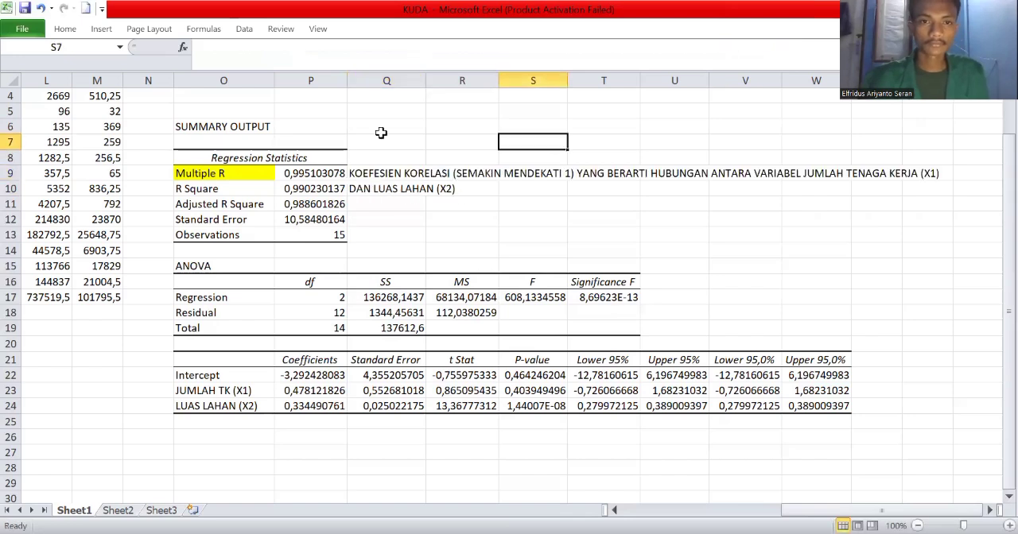
Append "BERHUBUNGAN CUKUP ERAT" to the existing note in Q10.
{"action": "left_click", "coordinate": [383, 189]}
{"action": "key", "text": "F2"}
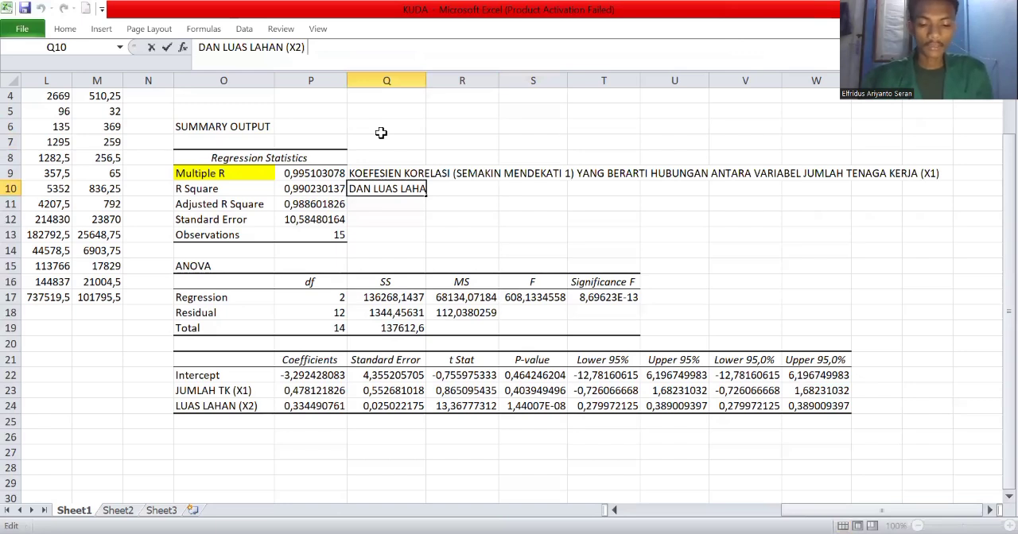
{"action": "type", "text": "BERH"}
{"action": "type", "text": "UBUNGA"}
{"action": "type", "text": "N"}
{"action": "type", "text": " CUL"}
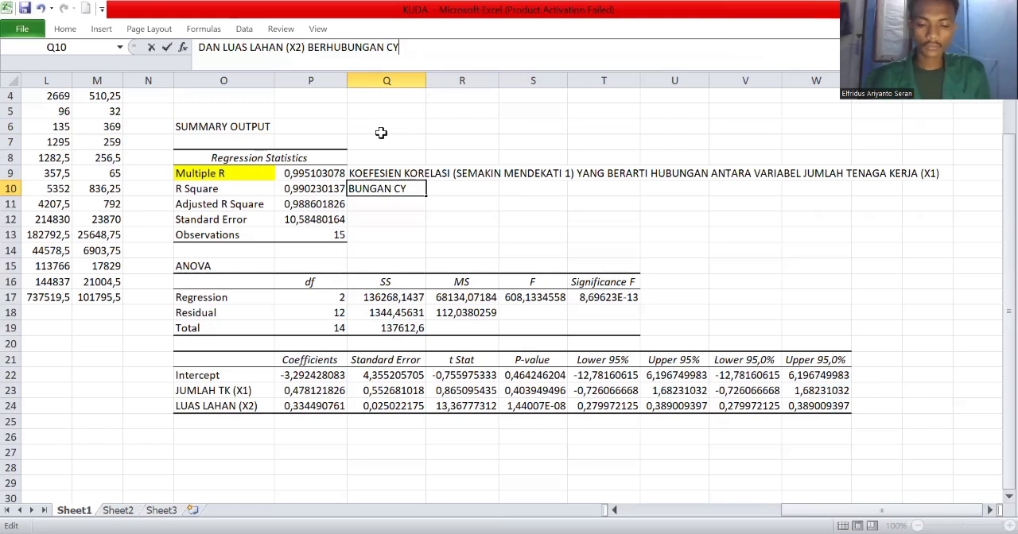
{"action": "type", "text": "UP"}
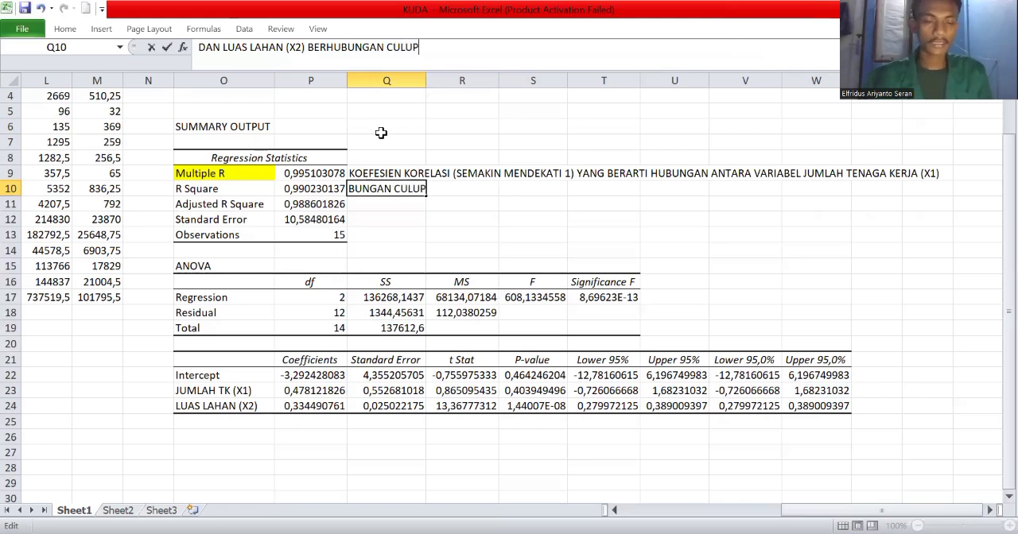
{"action": "type", "text": " ERAT"}
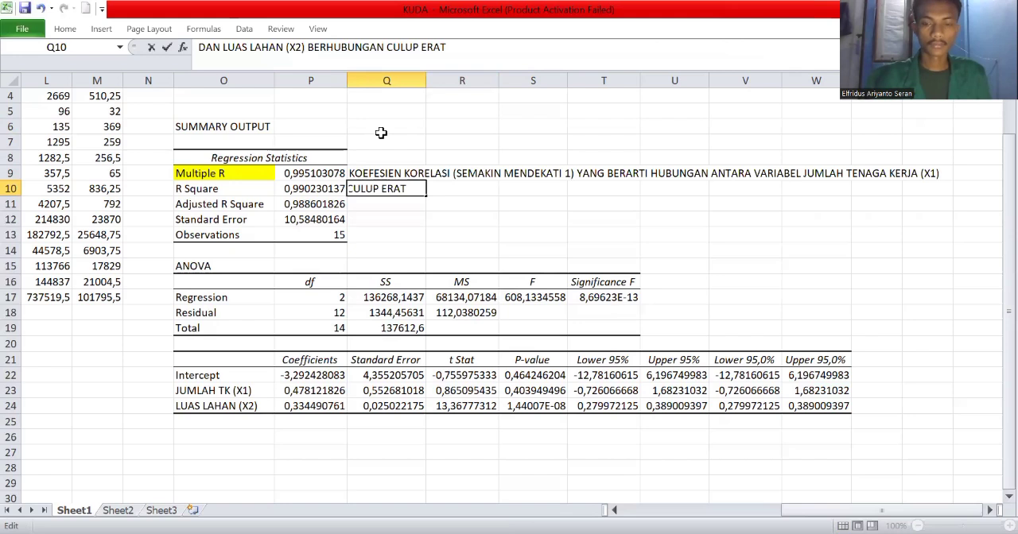
{"action": "key", "text": "BackSpace"}
{"action": "type", "text": "K"}
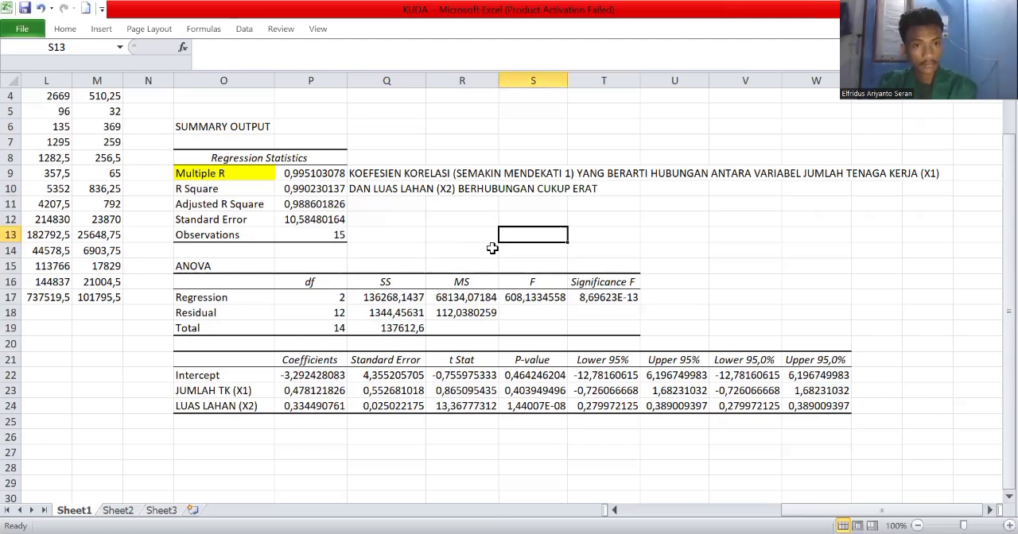
Highlight the Adjusted R Square label in O11 in yellow.
{"action": "right_click", "coordinate": [234, 205]}
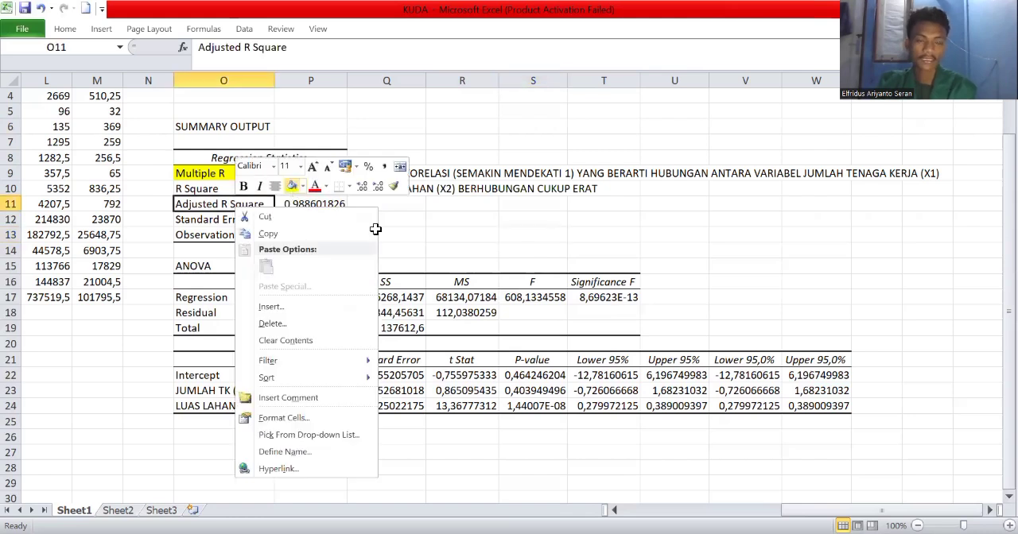
{"action": "left_click", "coordinate": [292, 186]}
{"action": "left_click", "coordinate": [389, 216]}
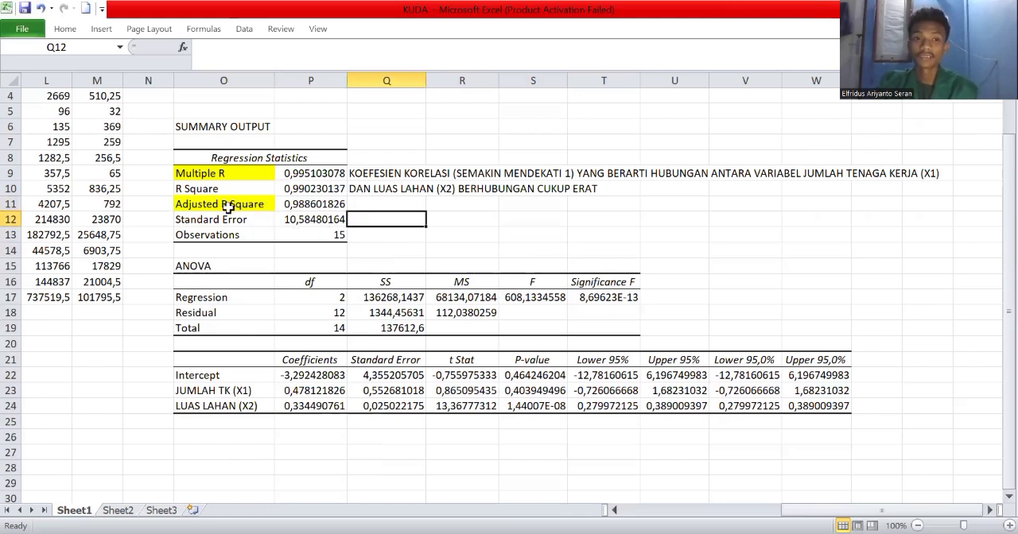
Convert the Adjusted R Square value to a percentage in Q11 with the formula =P11*100.
{"action": "left_click", "coordinate": [366, 202]}
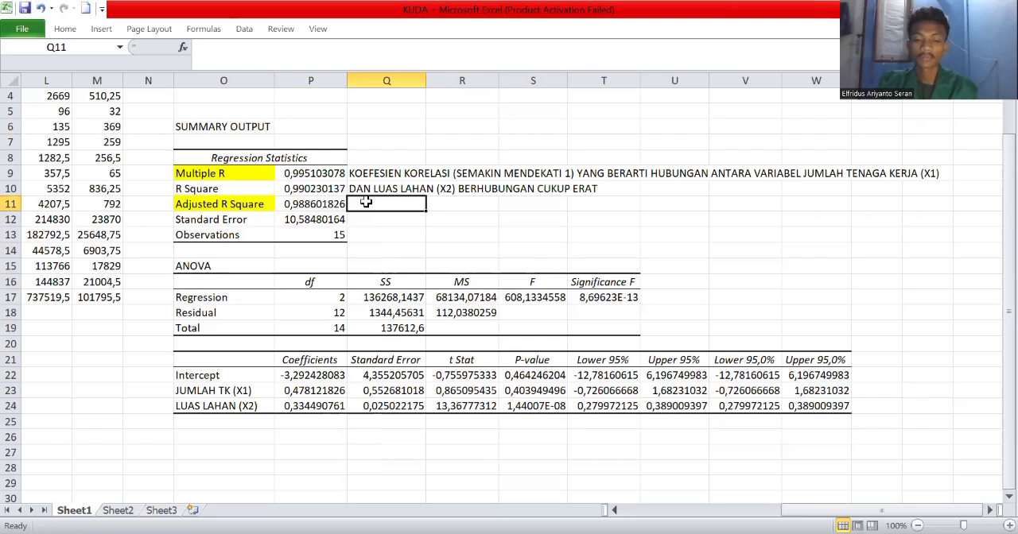
{"action": "type", "text": "="}
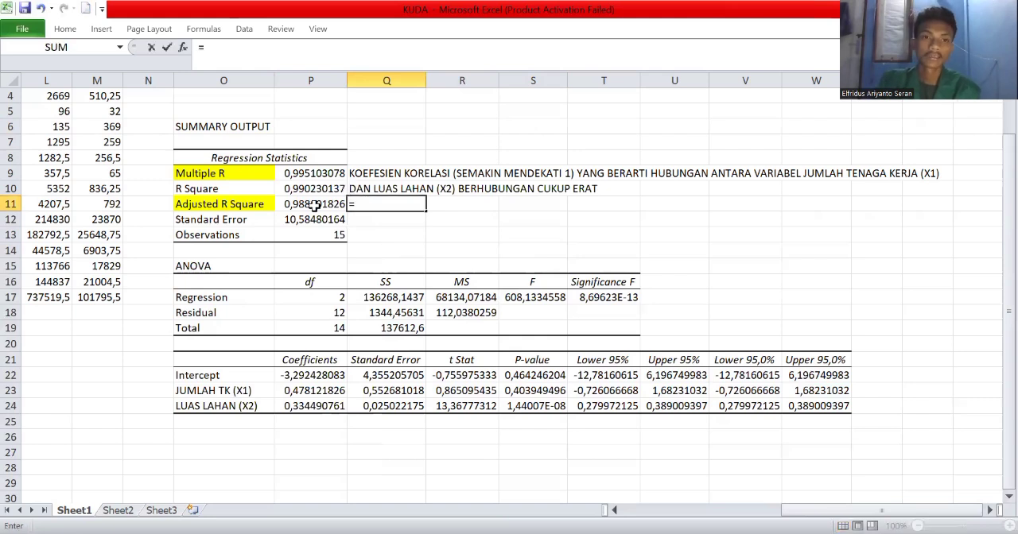
{"action": "left_click", "coordinate": [308, 205]}
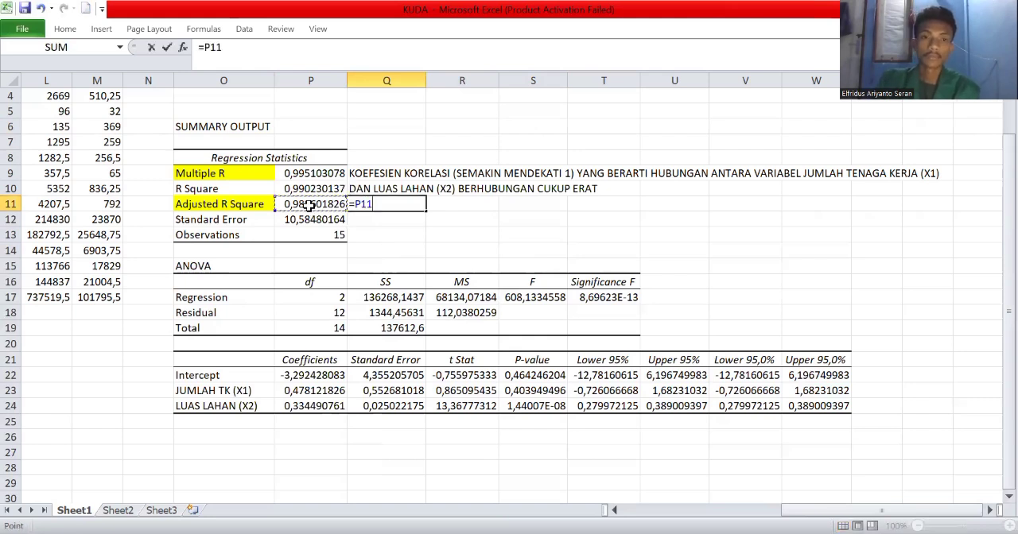
{"action": "type", "text": "*100"}
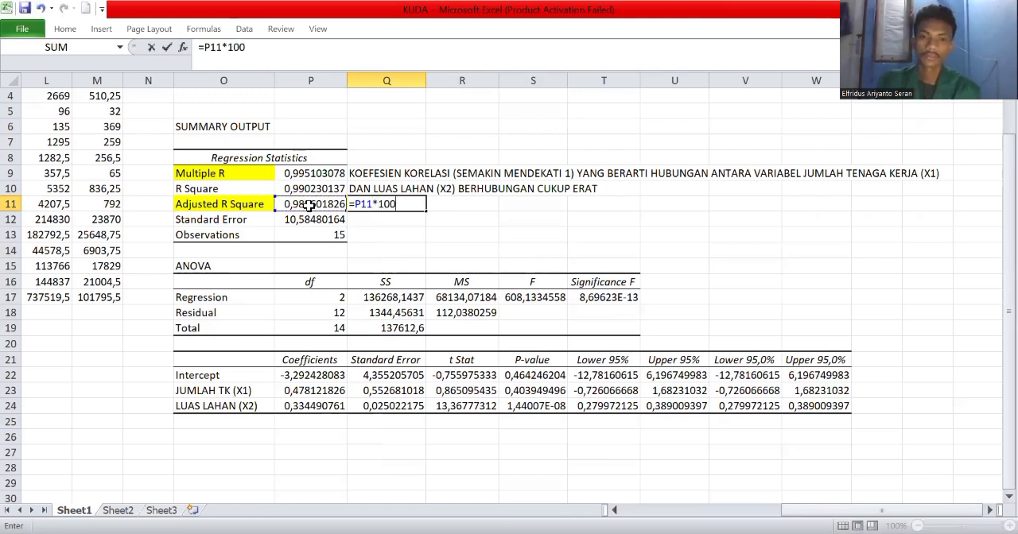
{"action": "key", "text": "Return"}
Start a note in R11, beside the Adjusted R Square percentage, with "KOEFEIEN DETERMINASI".
{"action": "left_click", "coordinate": [450, 205]}
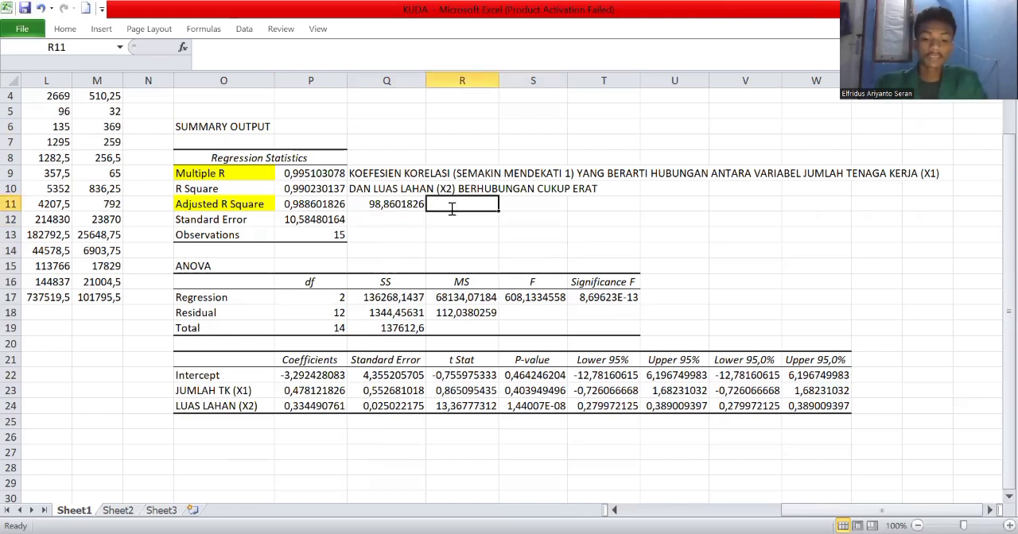
{"action": "type", "text": "KOEFEIE"}
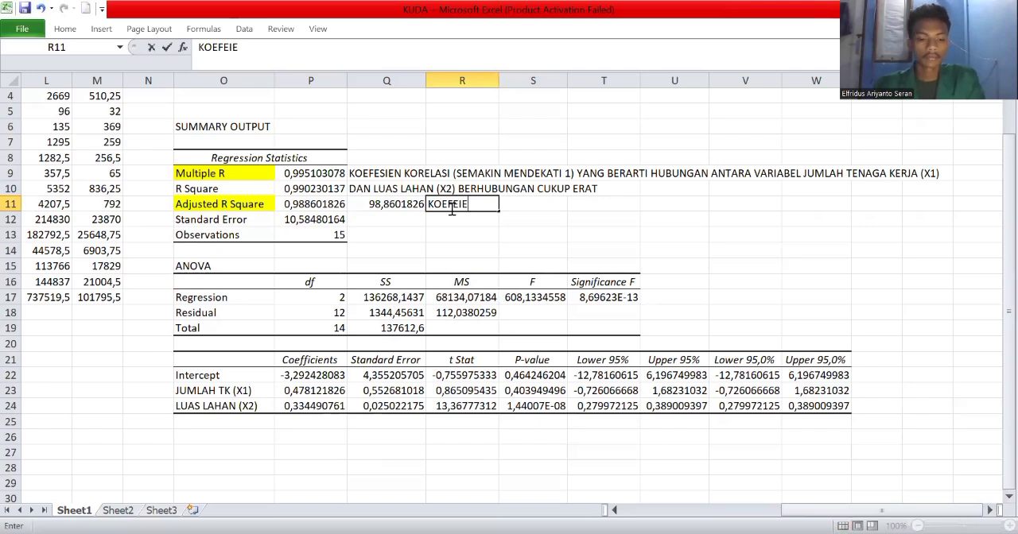
{"action": "type", "text": "N DE"}
{"action": "key", "text": "BackSpace"}
{"action": "type", "text": "TER"}
{"action": "key", "text": "BackSpace"}
{"action": "key", "text": "BackSpace"}
{"action": "key", "text": "BackSpace"}
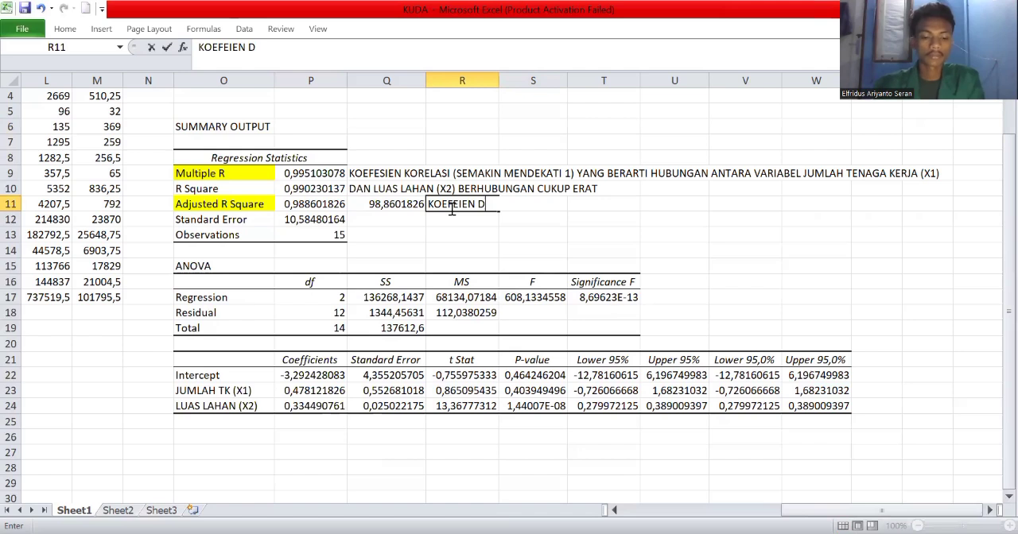
{"action": "type", "text": "ETERMINASI"}
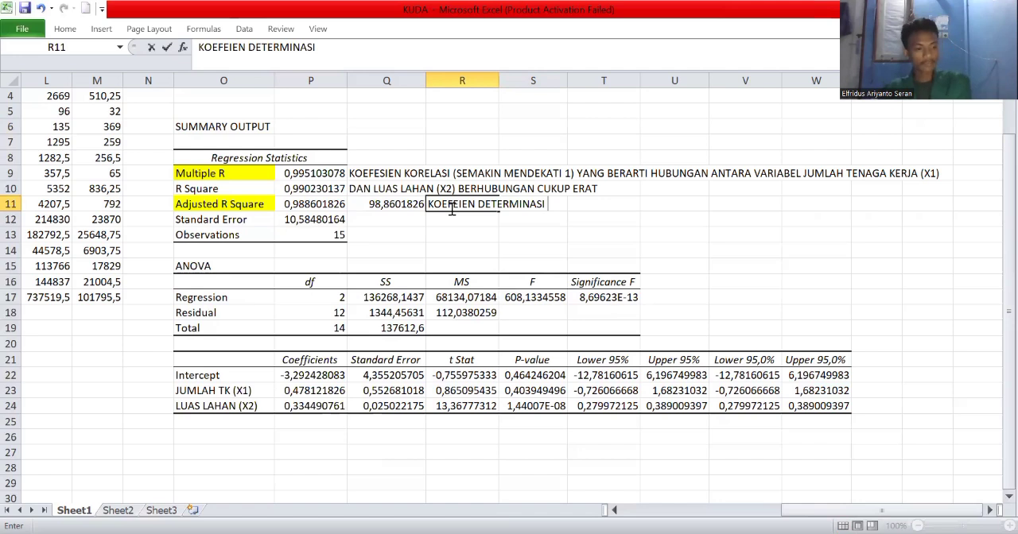
Continue the R11 note with "(MODEL INI)BERNILAI 98,86%".
{"action": "type", "text": "(MODEL INI)"}
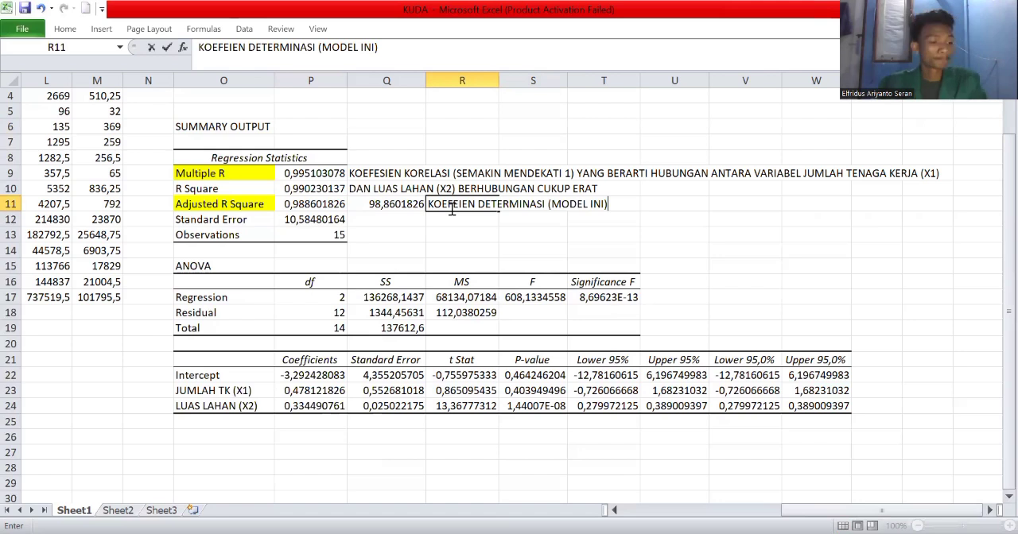
{"action": "type", "text": "BERNILAI"}
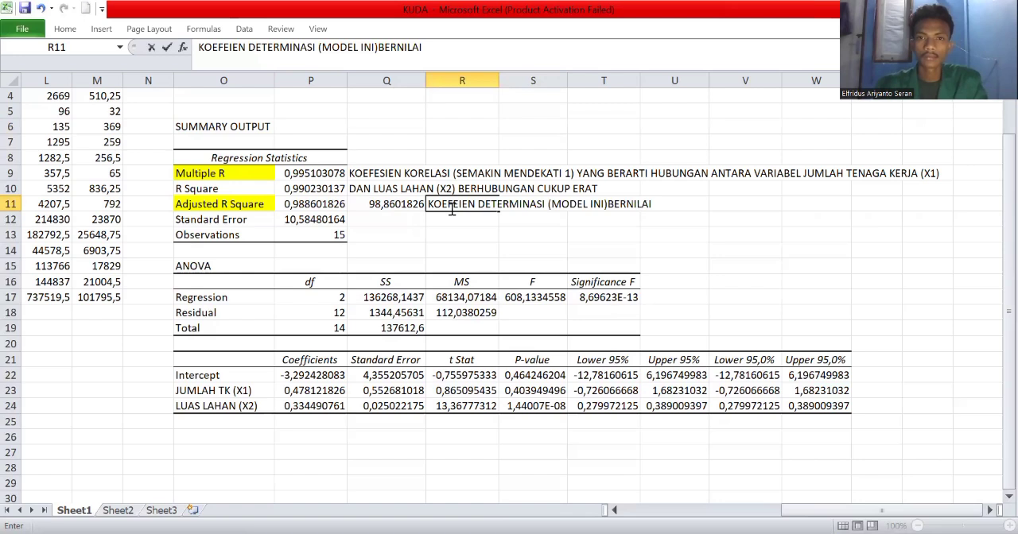
{"action": "type", "text": " 98,"}
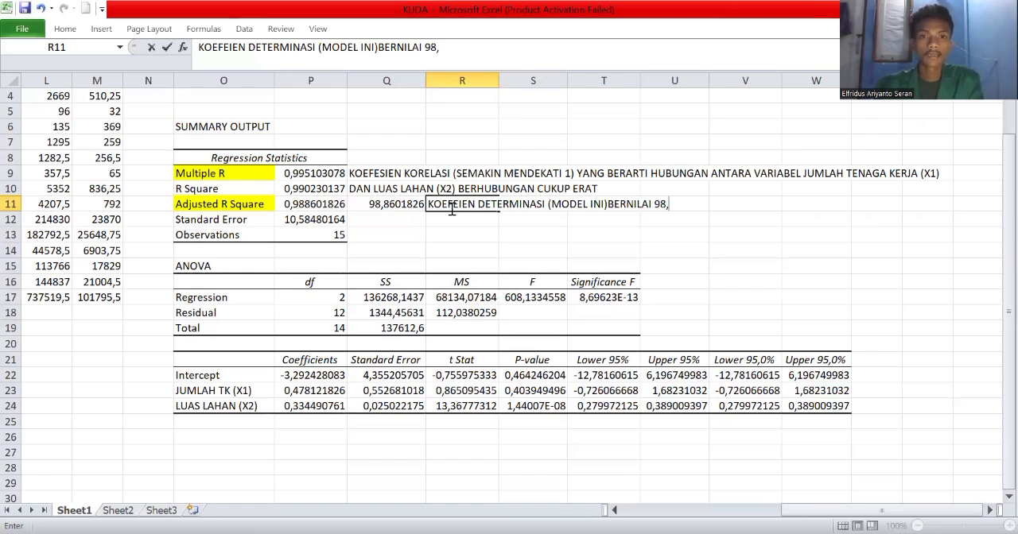
{"action": "type", "text": "86%"}
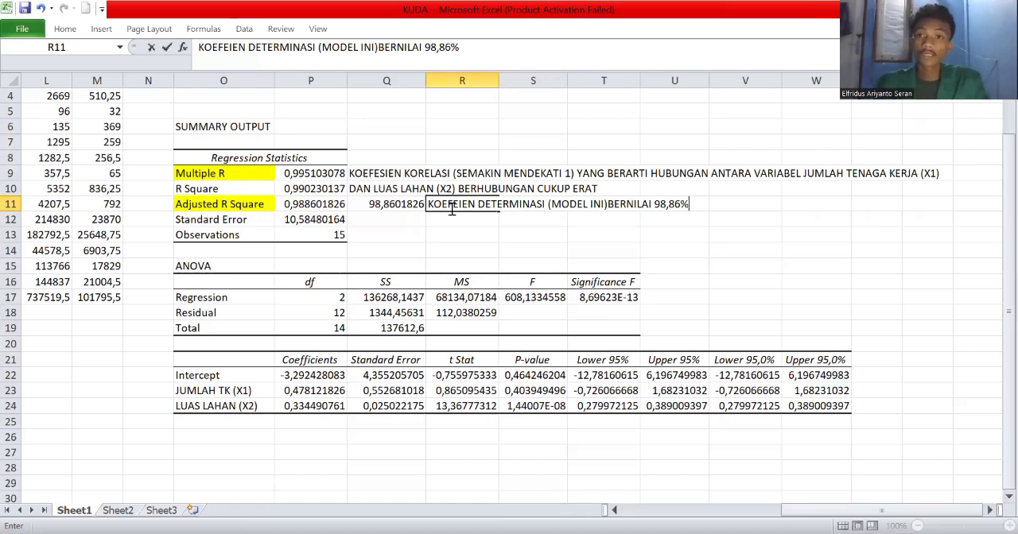
Extend the R11 note with "HAL INI MENUNJUKKAN BAHWA".
{"action": "type", "text": "HAL INI "}
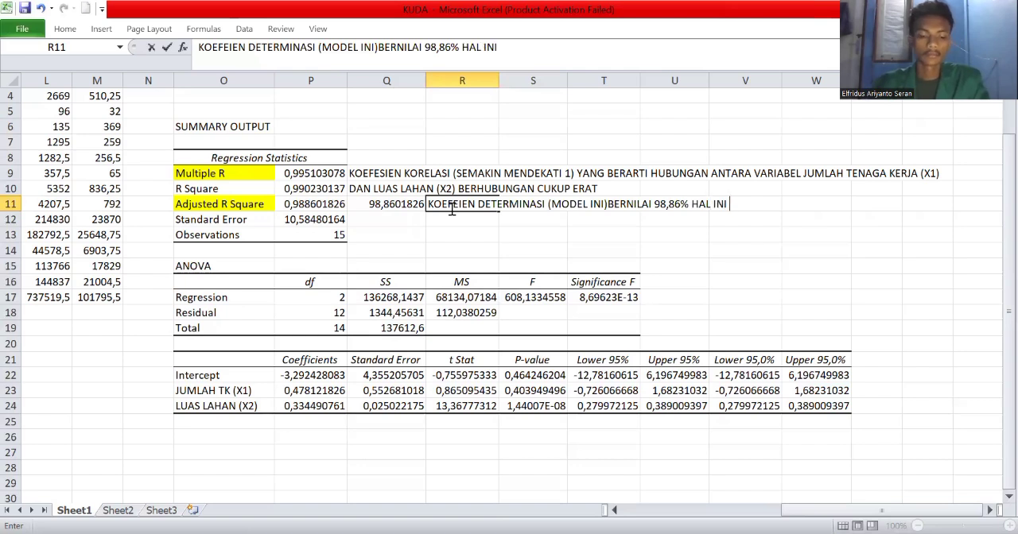
{"action": "type", "text": "MENUNJUKA"}
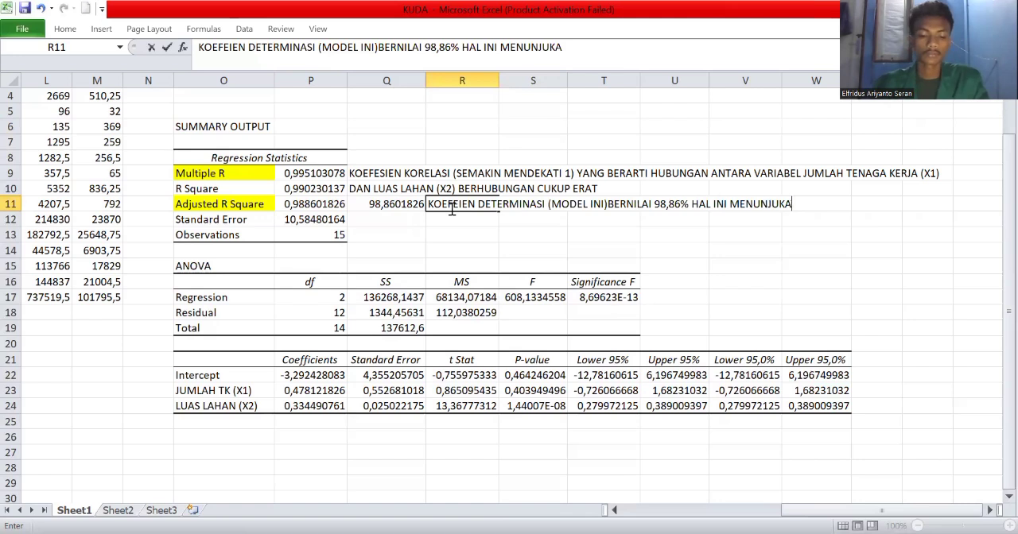
{"action": "key", "text": "BackSpace"}
{"action": "type", "text": "KAN BH"}
{"action": "key", "text": "BackSpace"}
{"action": "type", "text": "AH"}
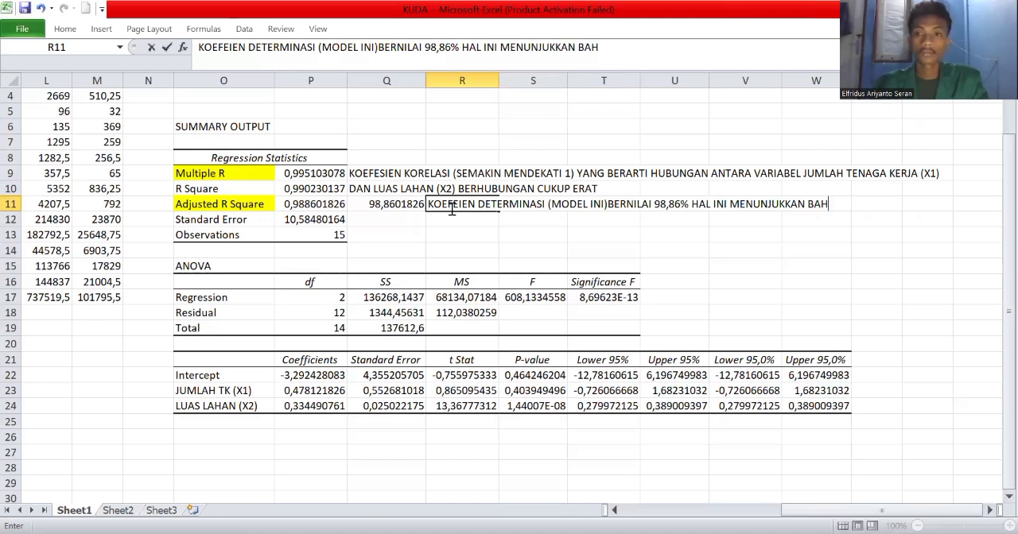
{"action": "type", "text": "WA"}
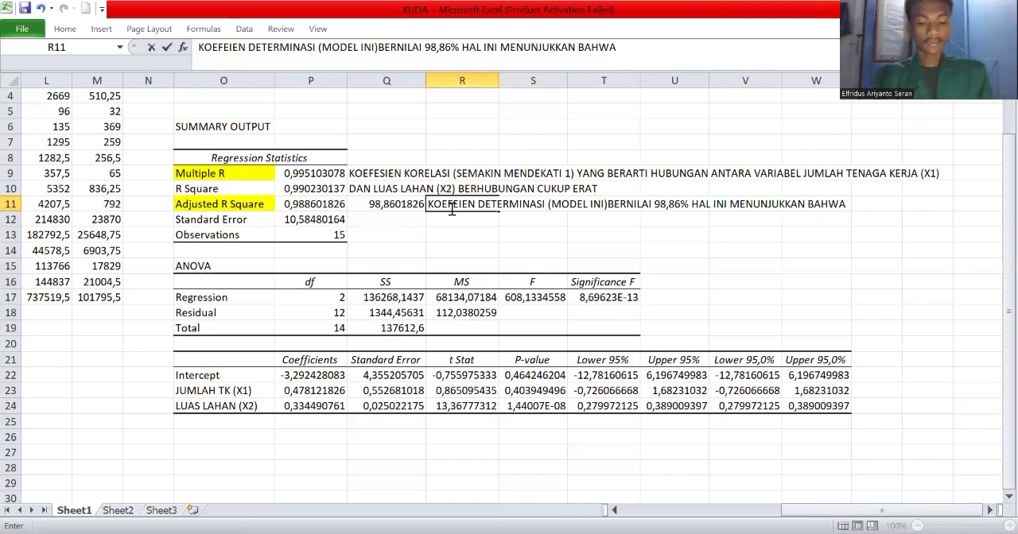
{"action": "type", "text": "FARIABEL"}
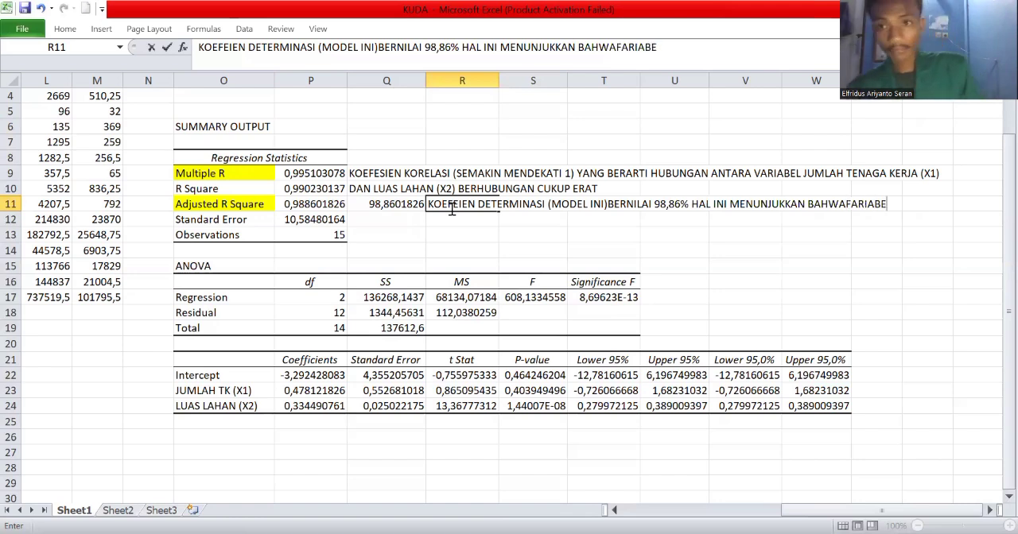
{"action": "key", "text": "BackSpace"}
{"action": "key", "text": "BackSpace"}
{"action": "key", "text": "BackSpace"}
{"action": "key", "text": "BackSpace"}
{"action": "key", "text": "BackSpace"}
{"action": "key", "text": "BackSpace"}
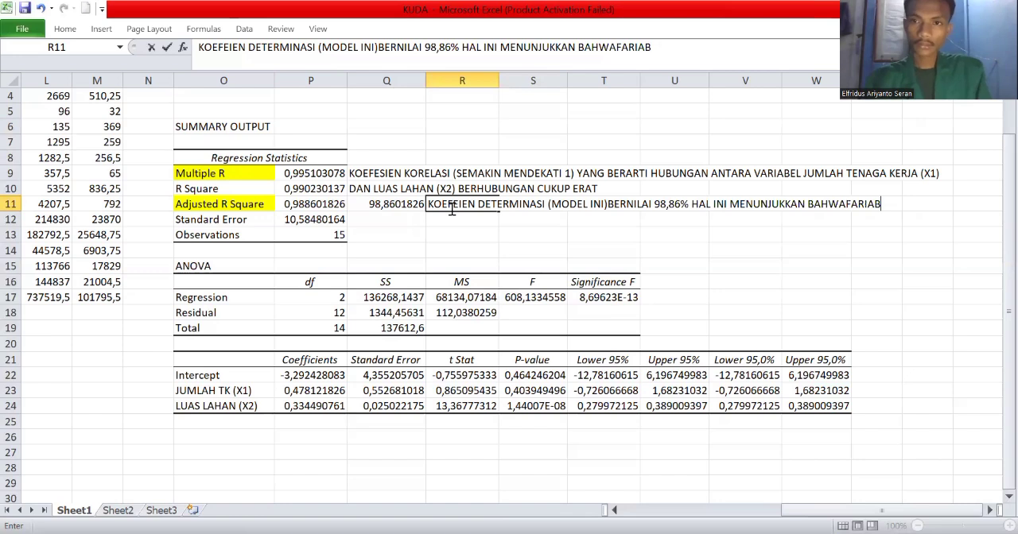
{"action": "key", "text": "BackSpace"}
{"action": "key", "text": "BackSpace"}
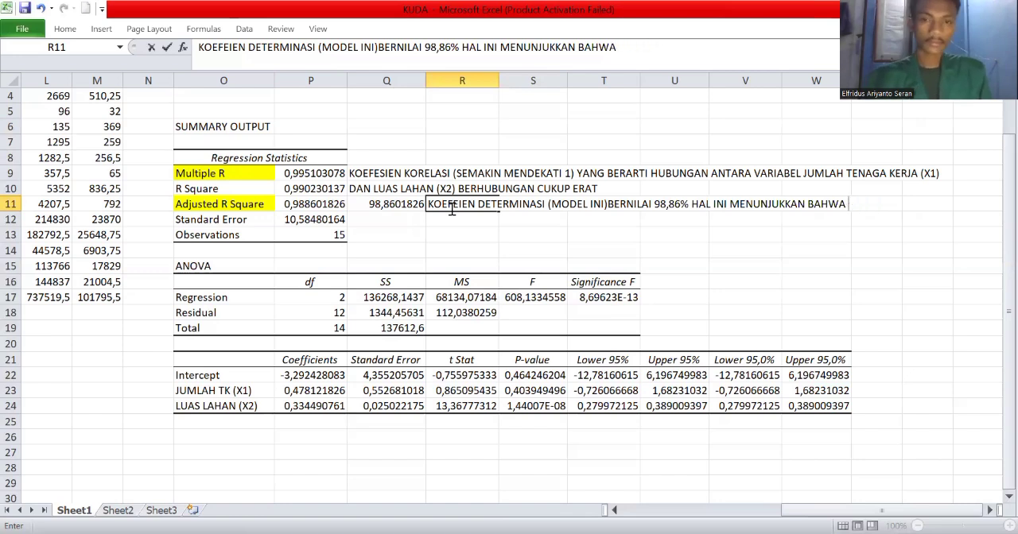
Extend the R11 note with "FARIABEL JUMLAH TENAGA KERJA (X1)".
{"action": "type", "text": "FARIABEL "}
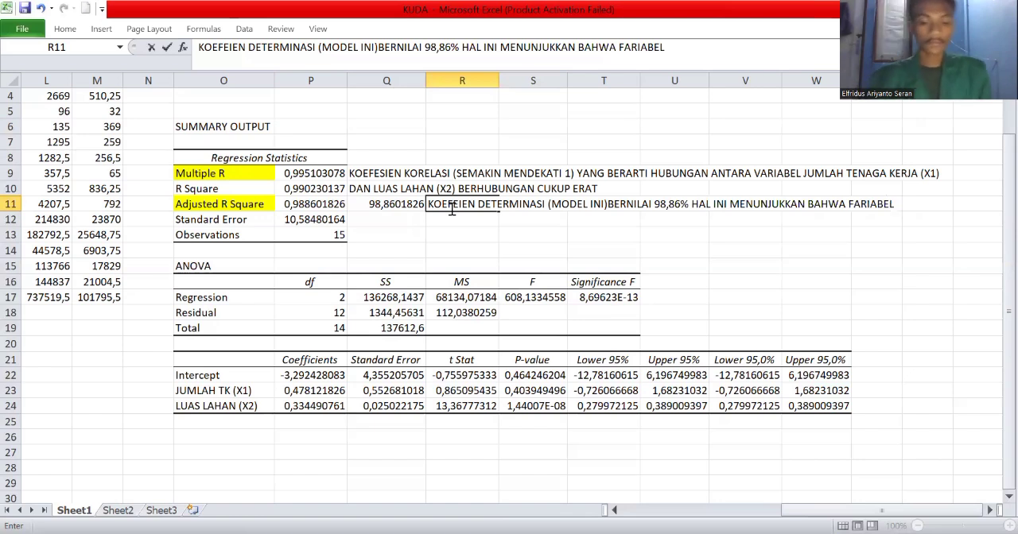
{"action": "type", "text": "JU"}
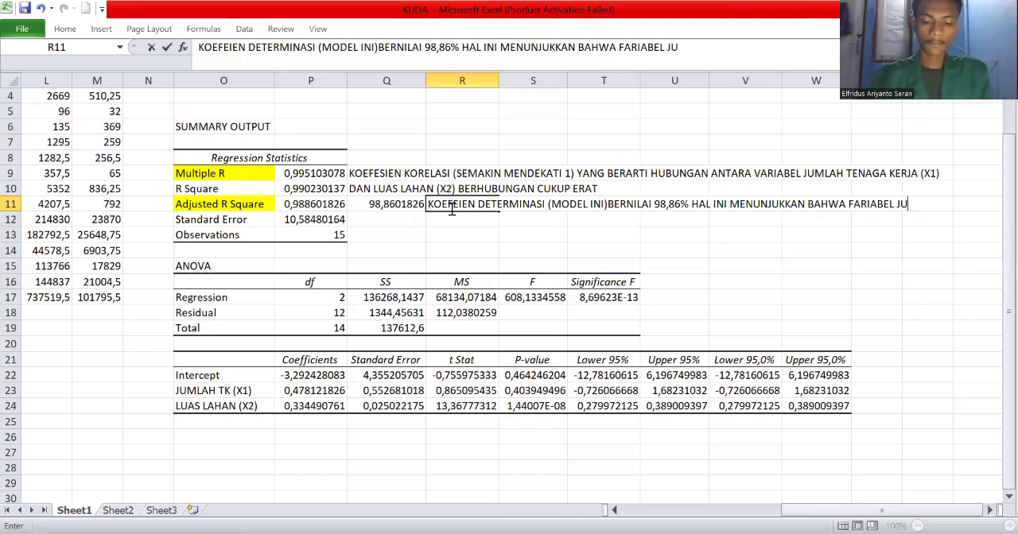
{"action": "type", "text": "MLAH TENAGA"}
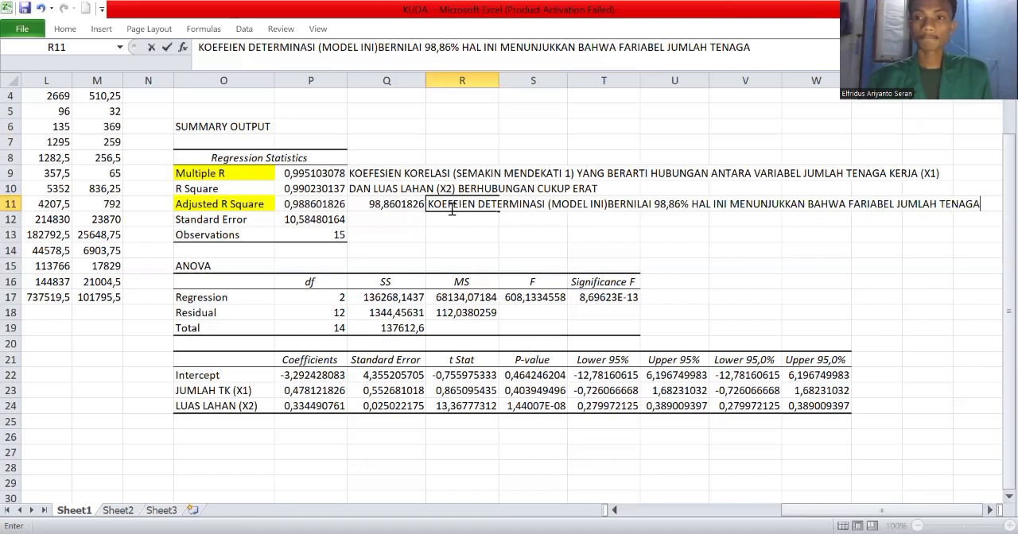
{"action": "type", "text": " KE"}
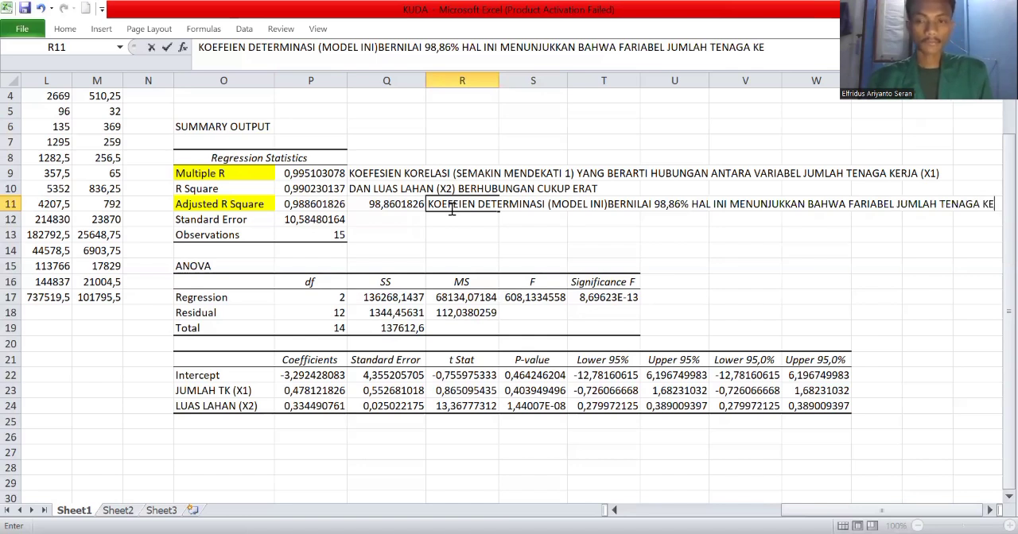
{"action": "type", "text": "RJA"}
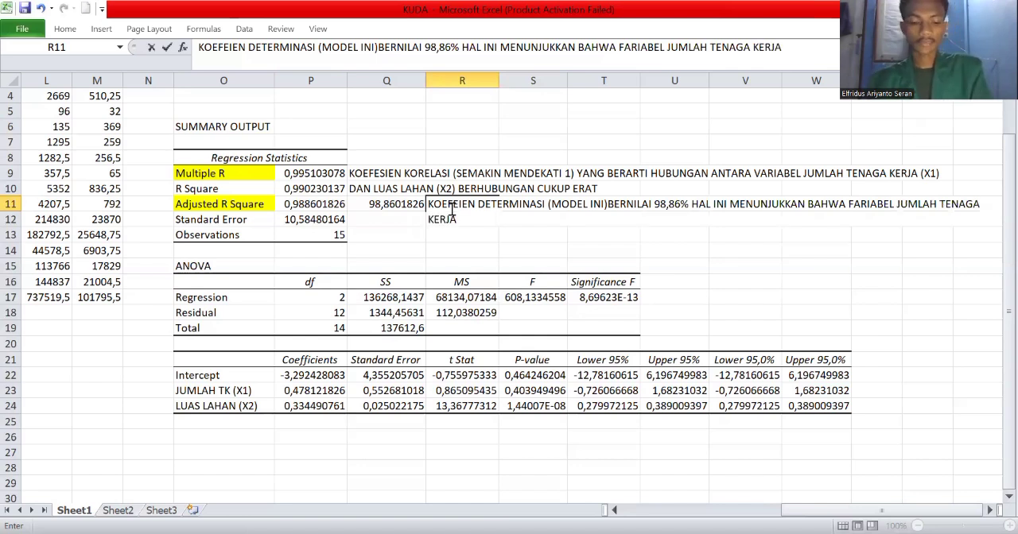
{"action": "type", "text": " (X1"}
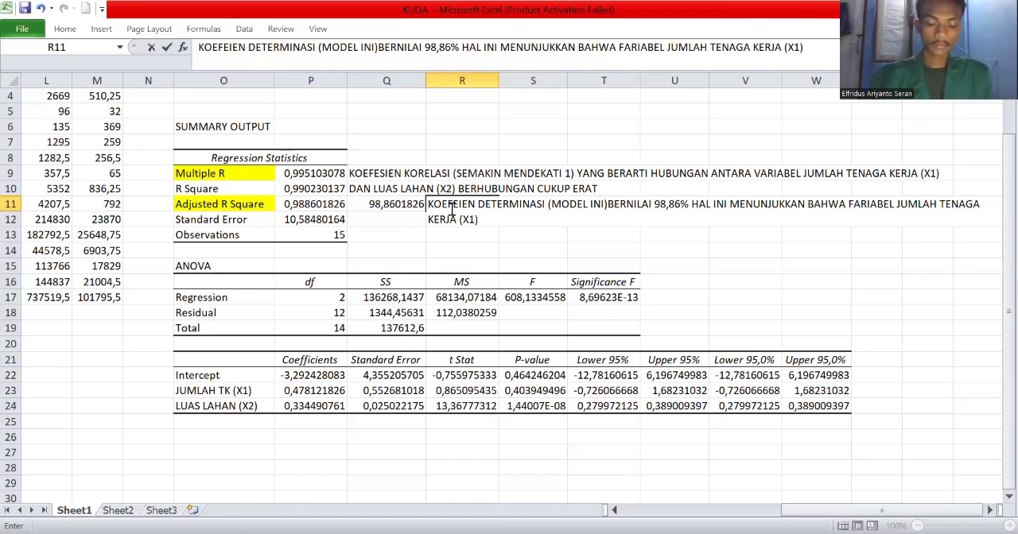
{"action": "type", "text": ") DAN"}
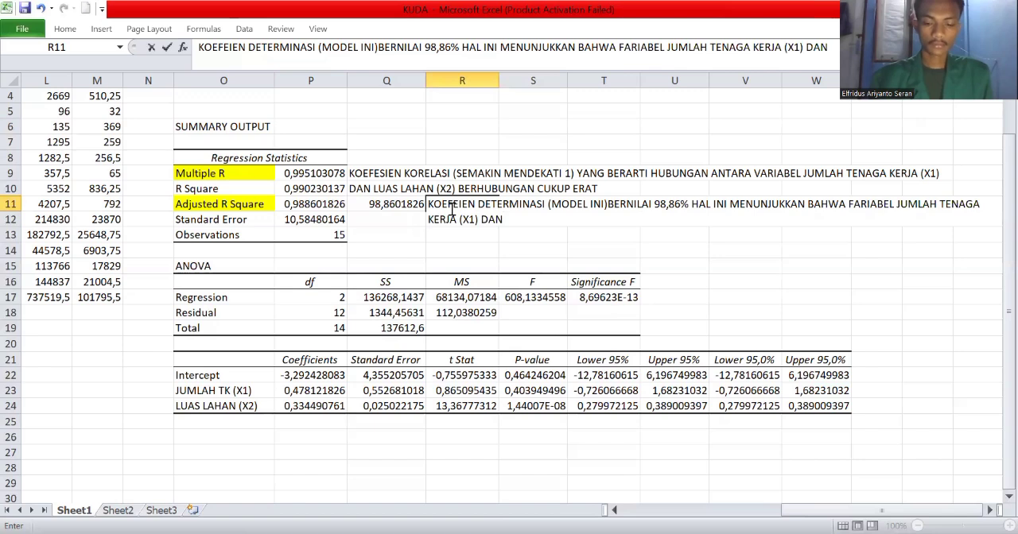
{"action": "type", "text": " LUS"}
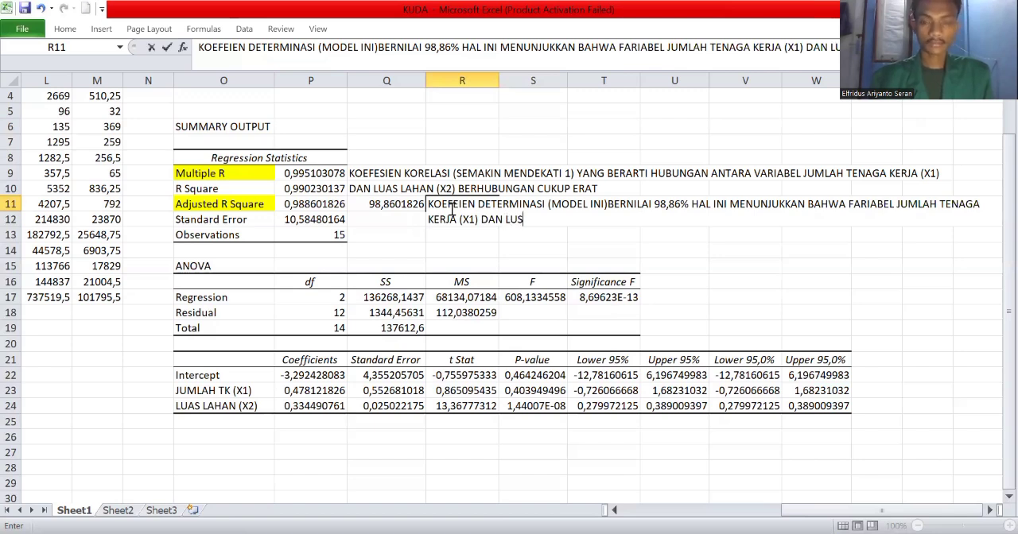
{"action": "key", "text": "BackSpace"}
{"action": "type", "text": "A"}
{"action": "key", "text": "BackSpace"}
{"action": "key", "text": "BackSpace"}
{"action": "key", "text": "BackSpace"}
{"action": "key", "text": "BackSpace"}
{"action": "key", "text": "BackSpace"}
{"action": "key", "text": "BackSpace"}
Finish the R11 note and start its continuation in R12 with "LUAS LAHAN (X2)".
{"action": "left_click", "coordinate": [564, 256]}
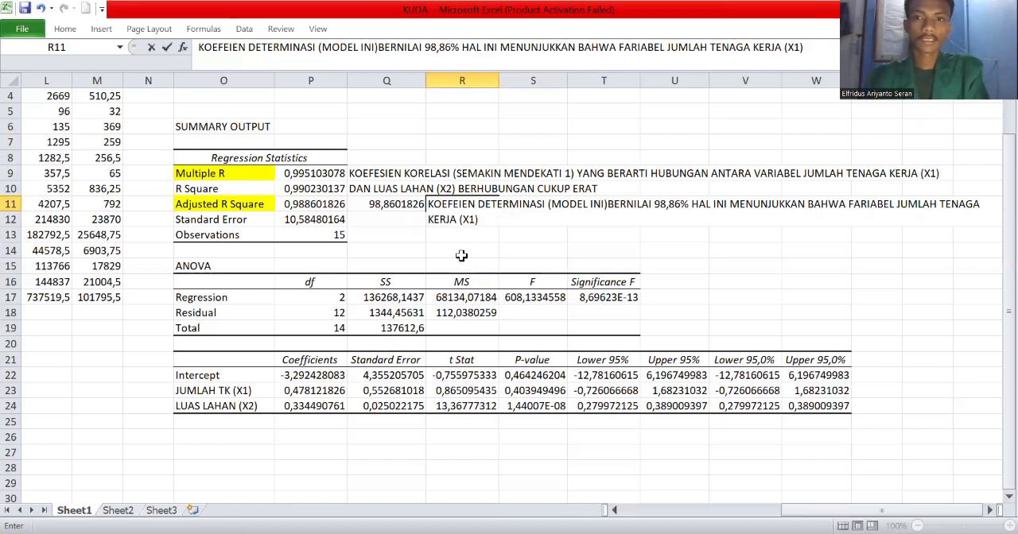
{"action": "left_click", "coordinate": [445, 220]}
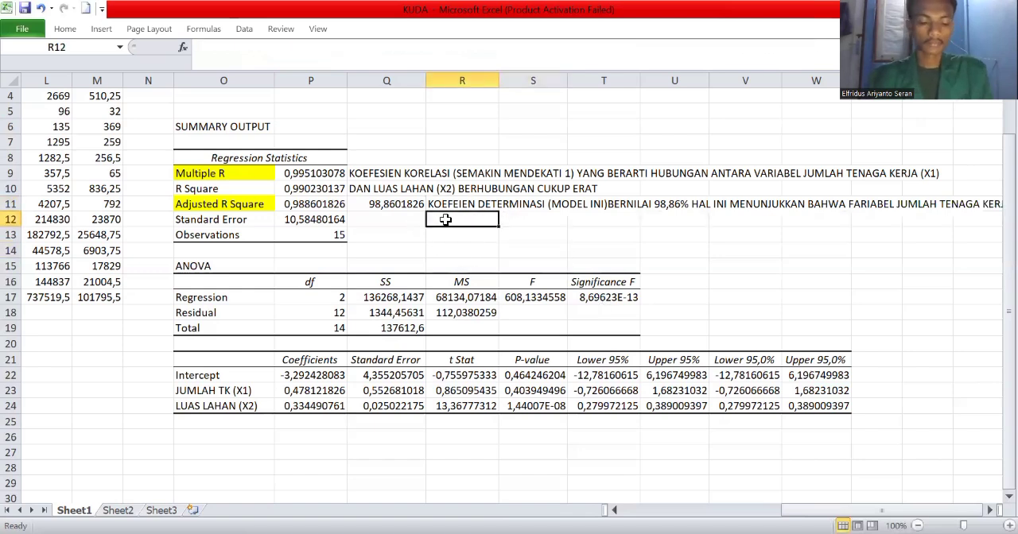
{"action": "type", "text": "L"}
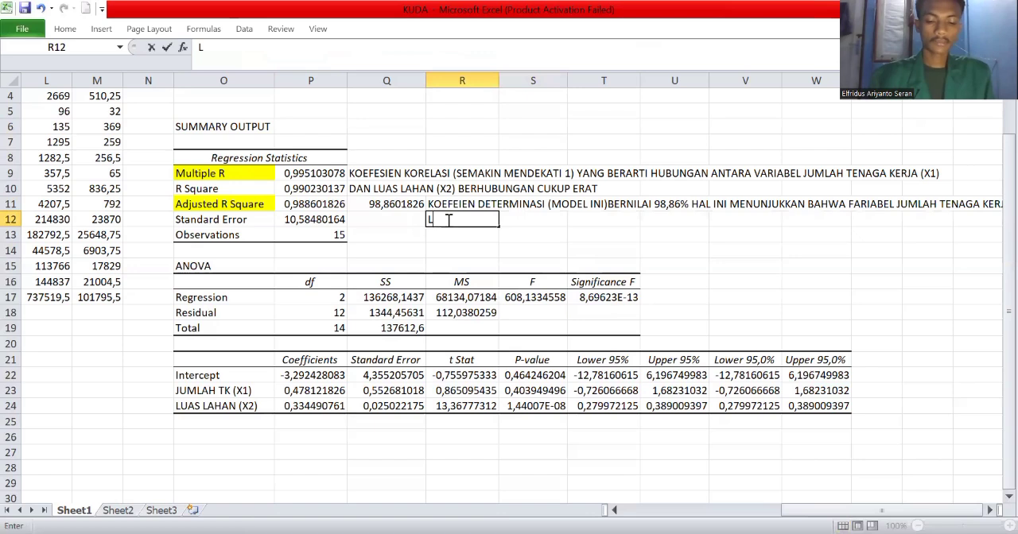
{"action": "type", "text": "UAS LAHAN"}
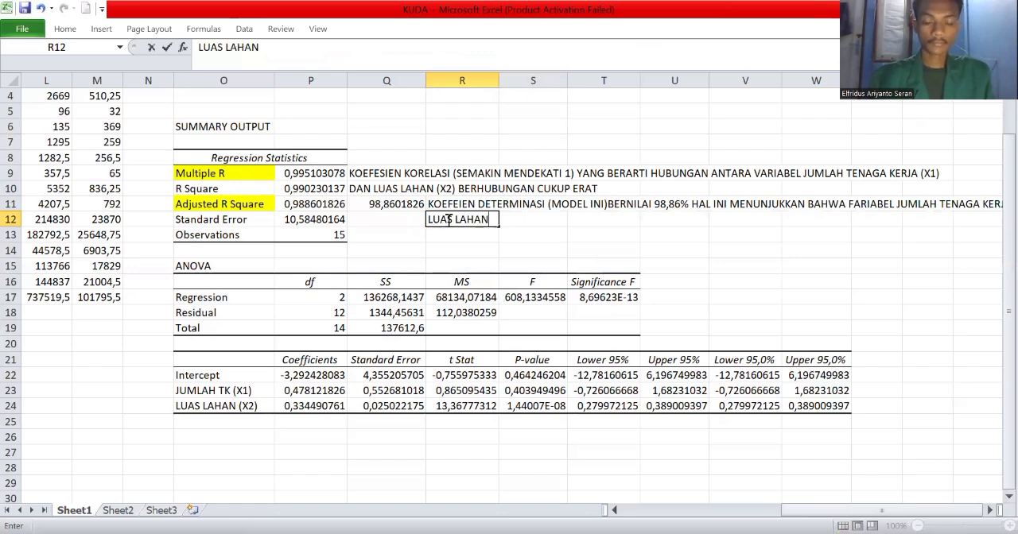
{"action": "type", "text": " ("}
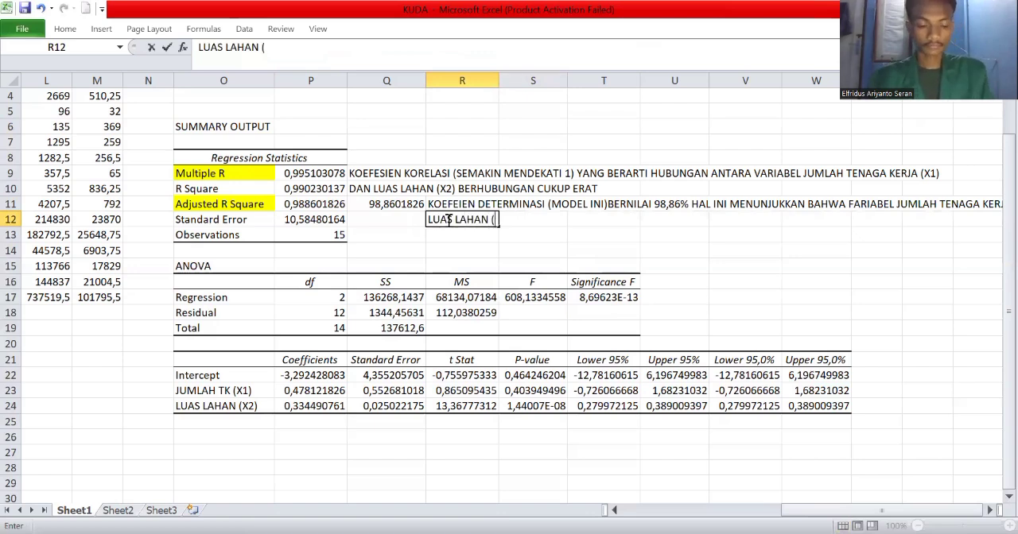
{"action": "type", "text": "X2"}
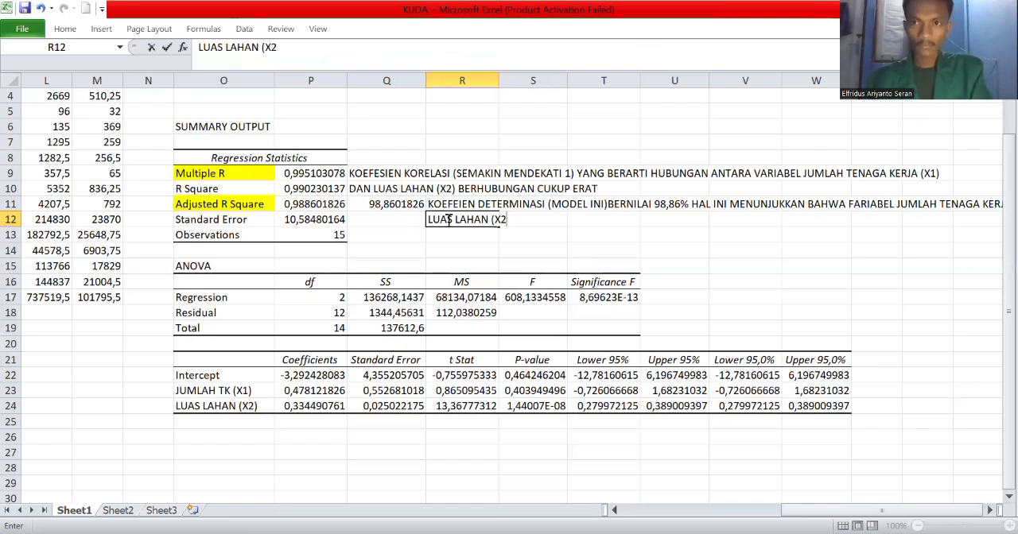
{"action": "type", "text": ")"}
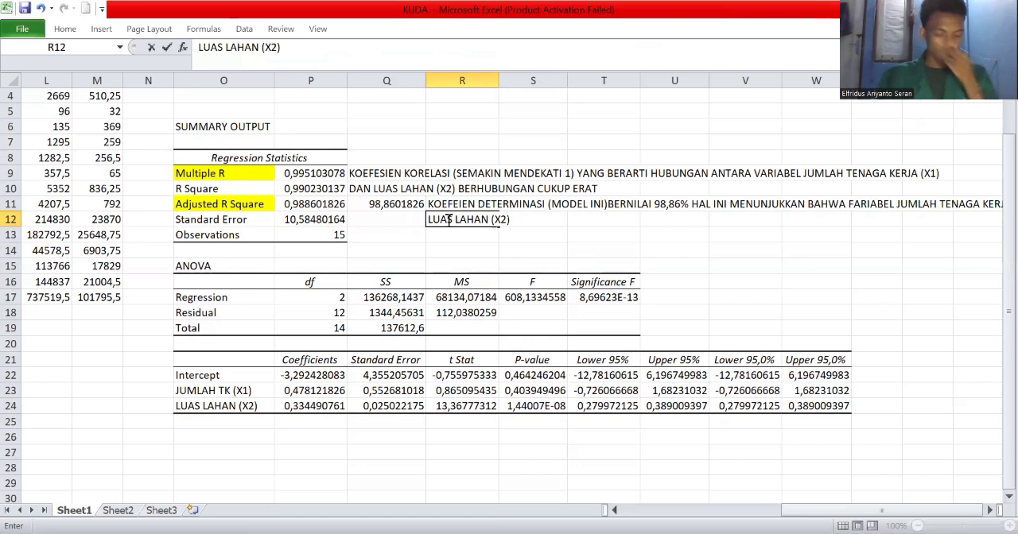
{"action": "type", "text": "BER"}
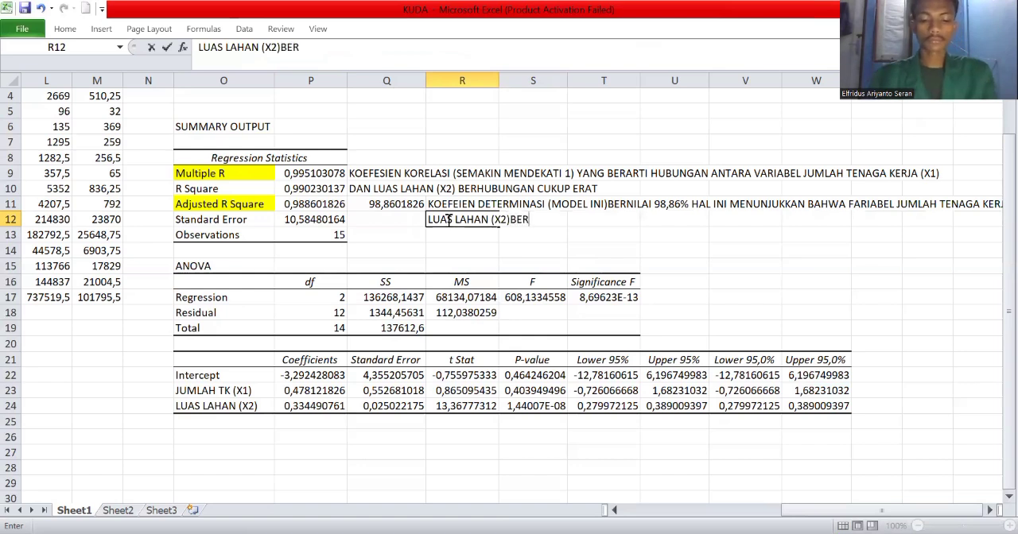
{"action": "type", "text": "PENGARUH"}
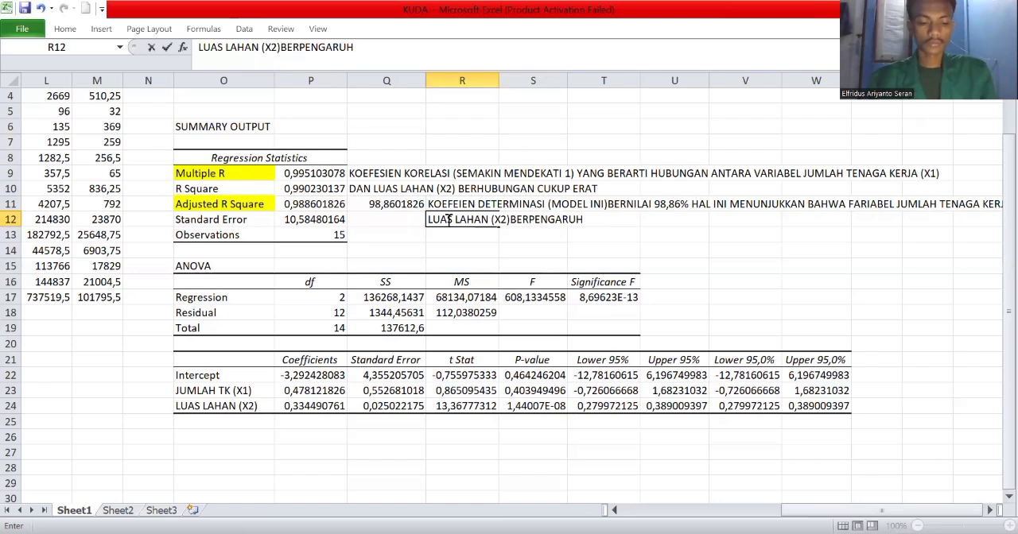
{"action": "type", "text": " SEBESAR"}
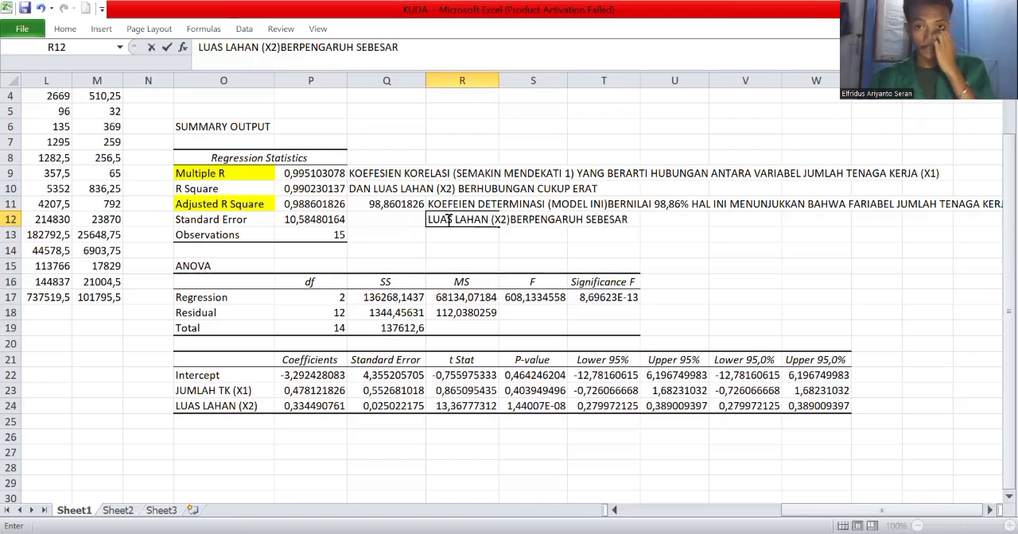
{"action": "type", "text": "9"}
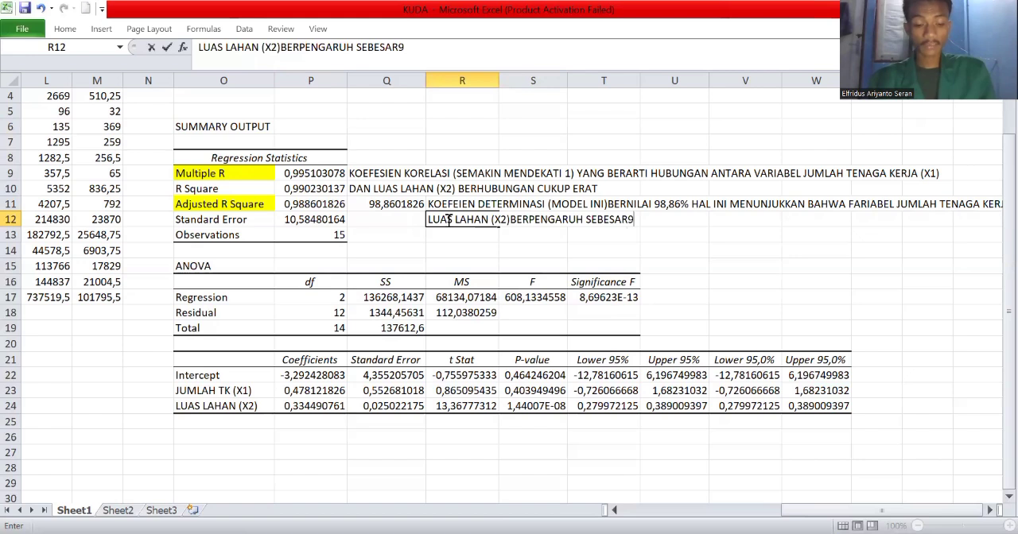
{"action": "type", "text": "8,86%"}
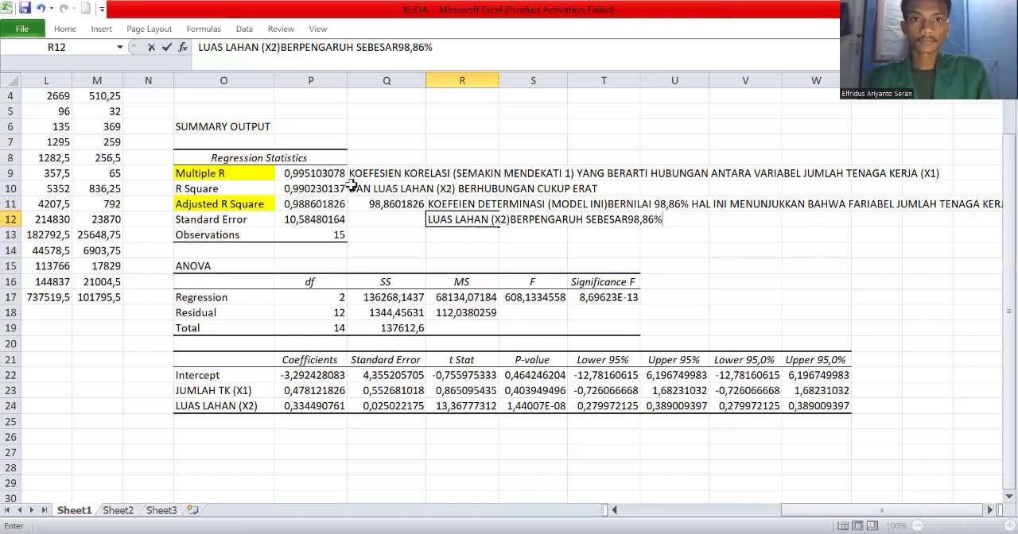
Add the value "98,86%" to the R12 note, separated from SEBESAR by a space.
{"action": "left_click", "coordinate": [629, 221]}
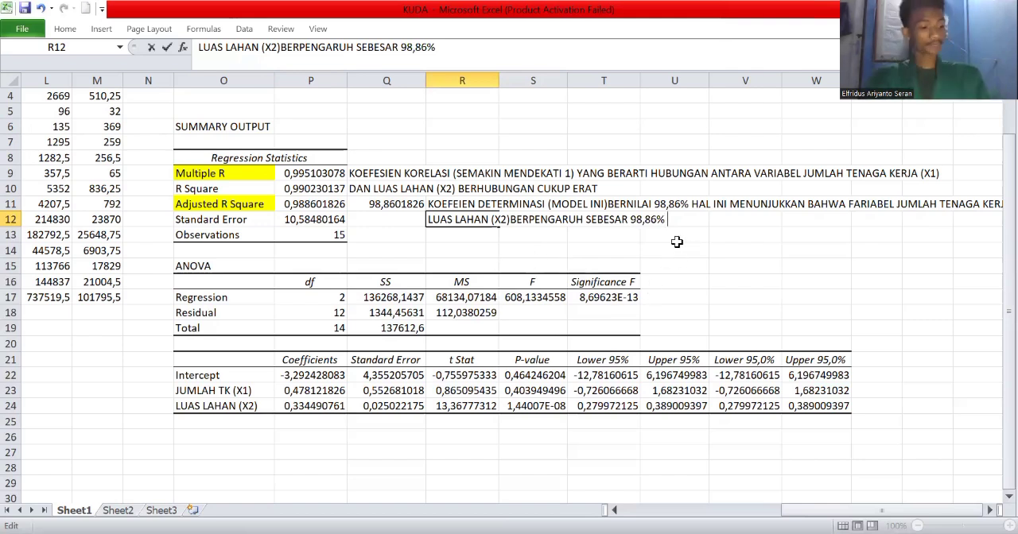
Extend the R12 note with "TERHADAP FARIABEL PENDAPATAN (Y)".
{"action": "type", "text": "ADAP V"}
{"action": "key", "text": "BackSpace"}
{"action": "type", "text": "FARI"}
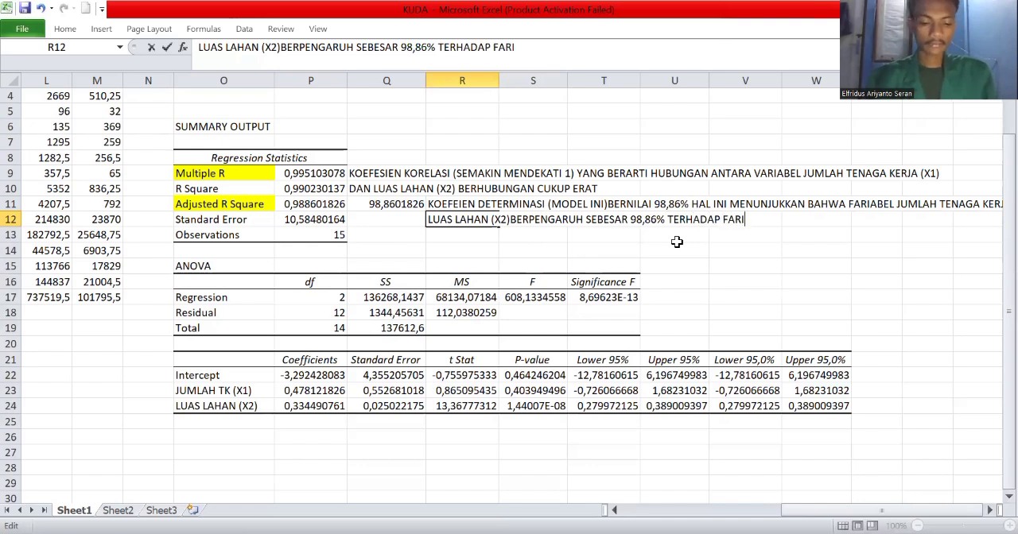
{"action": "type", "text": "ABEL PEND"}
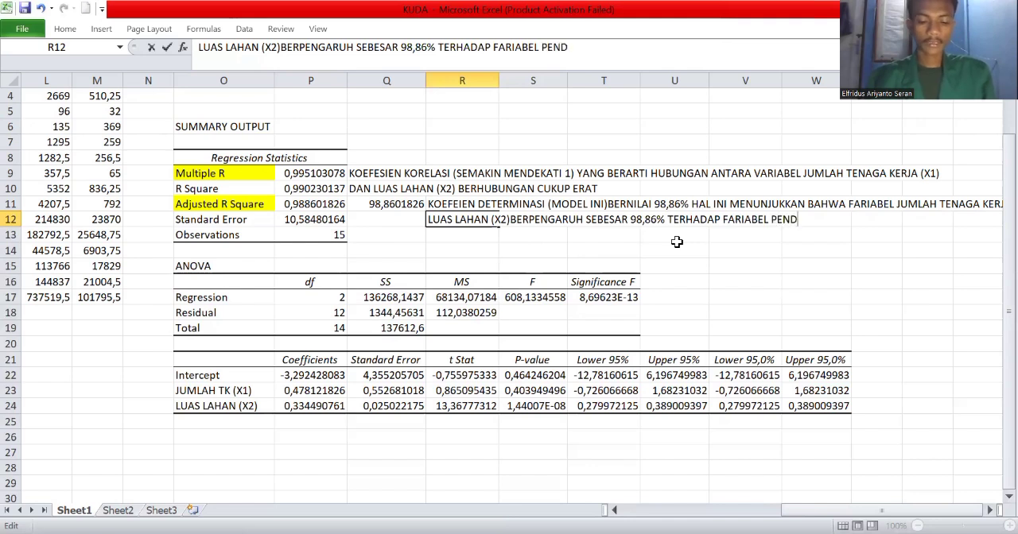
{"action": "type", "text": "APATAN (Y)"}
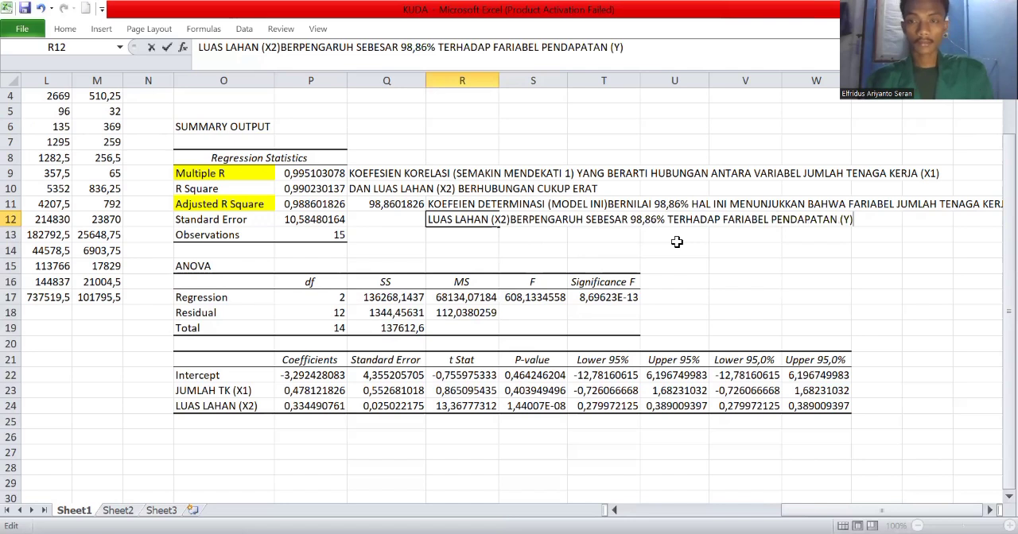
{"action": "type", "text": " D"}
Continue the R12 note with the word "SEDANGKAN" after PENDAPATAN (Y).
{"action": "key", "text": "BackSpace"}
{"action": "type", "text": "SEN"}
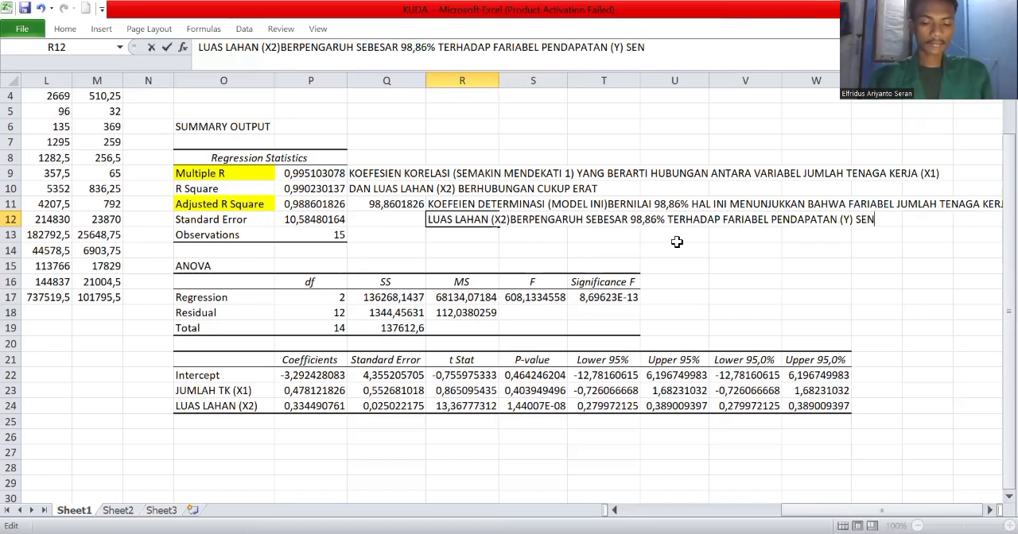
{"action": "key", "text": "BackSpace"}
{"action": "type", "text": "DA"}
{"action": "type", "text": "NFGK"}
{"action": "key", "text": "BackSpace"}
{"action": "key", "text": "BackSpace"}
{"action": "key", "text": "BackSpace"}
{"action": "type", "text": "GKAN "}
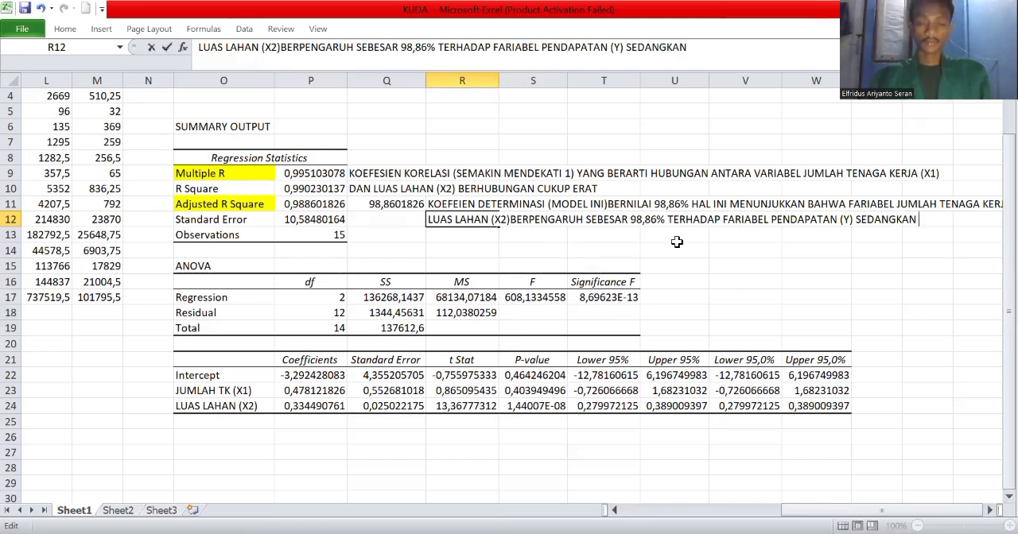
{"action": "type", "text": "1,"}
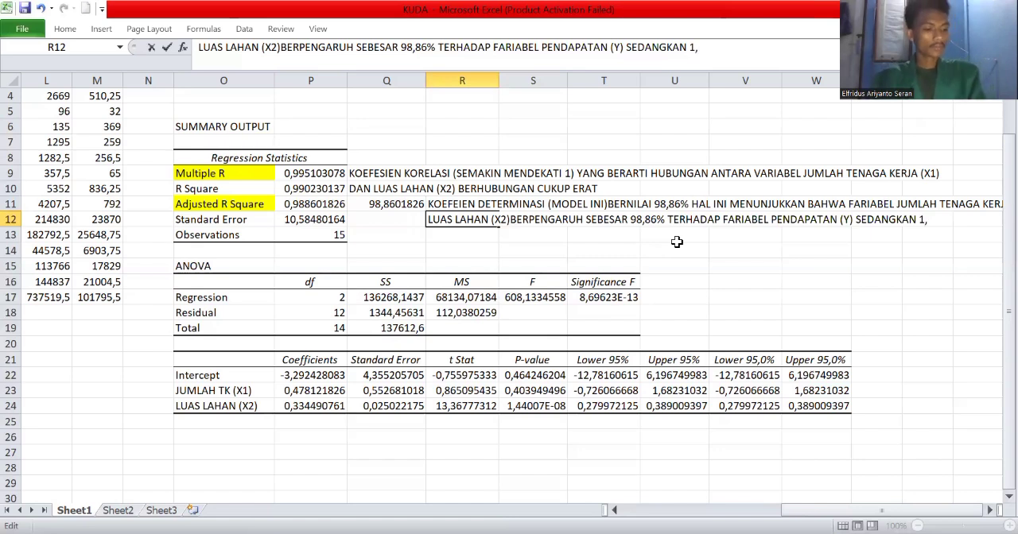
{"action": "type", "text": "02"}
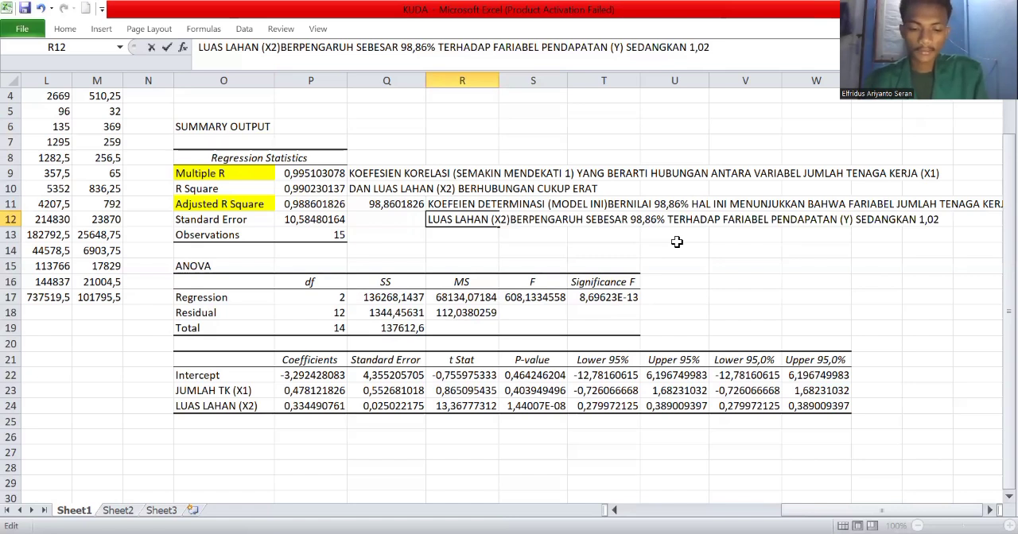
{"action": "type", "text": " % DUPO"}
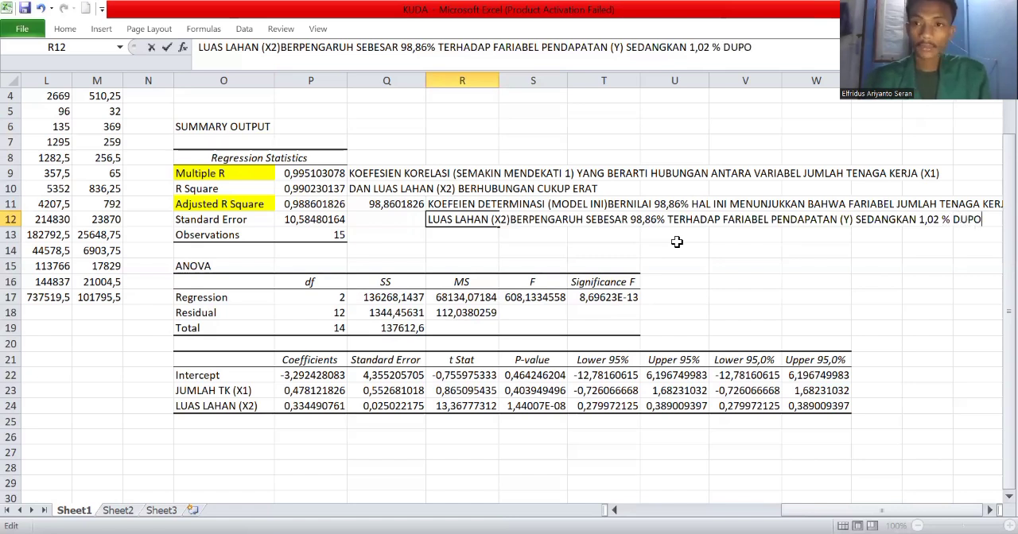
End the R12 note with "1,02 %" and commit the entry.
{"action": "key", "text": "BackSpace"}
{"action": "key", "text": "BackSpace"}
{"action": "key", "text": "BackSpace"}
{"action": "key", "text": "BackSpace"}
{"action": "key", "text": "Return"}
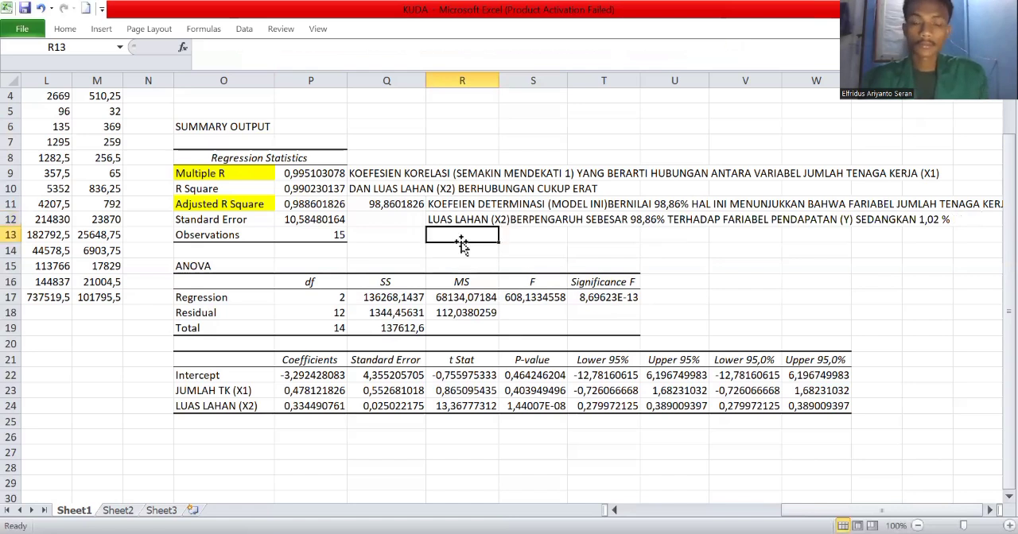
Start the next line of the note in R13 with "DIPENGARUHI OLEH".
{"action": "type", "text": "DIPEN"}
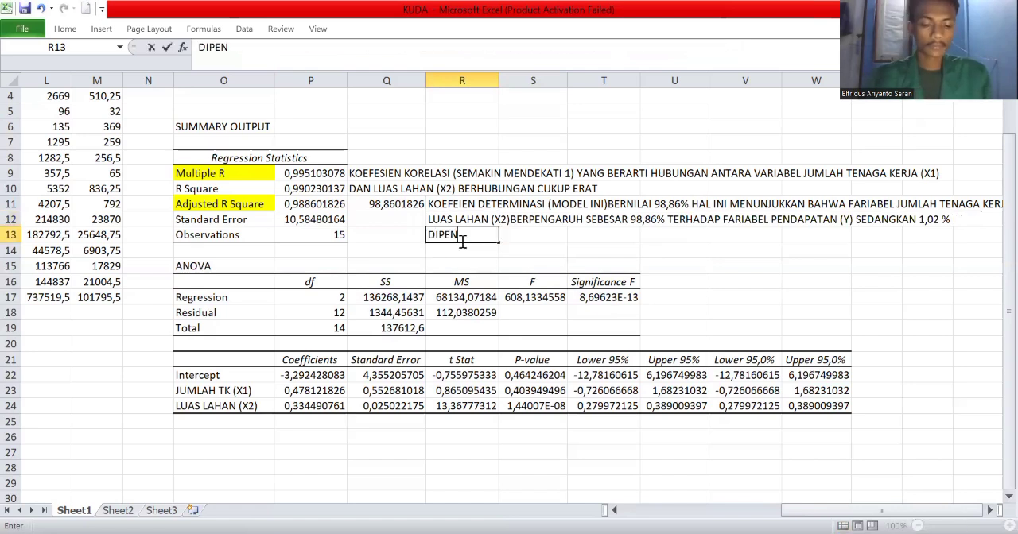
{"action": "type", "text": "GARUHI OLEH"}
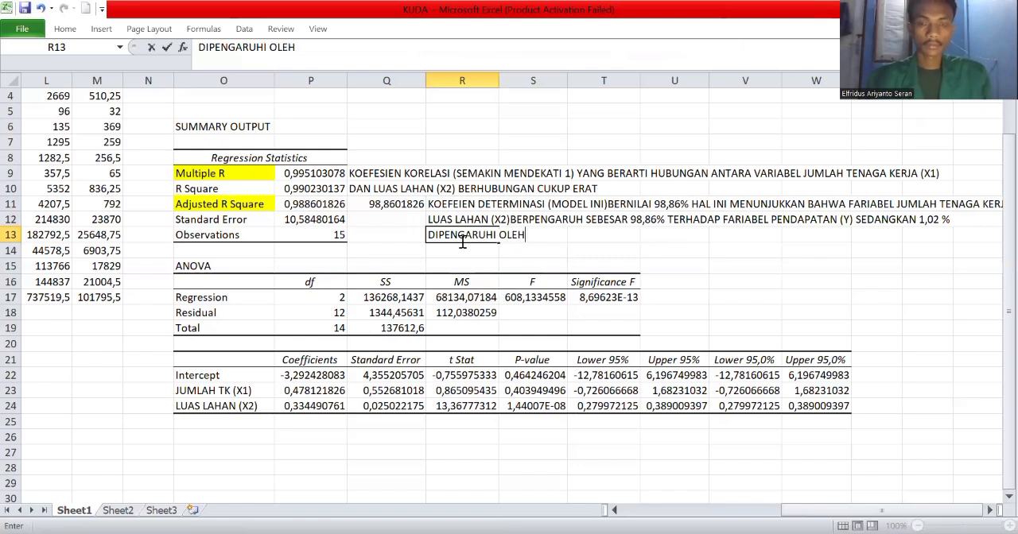
{"action": "type", "text": " FAR"}
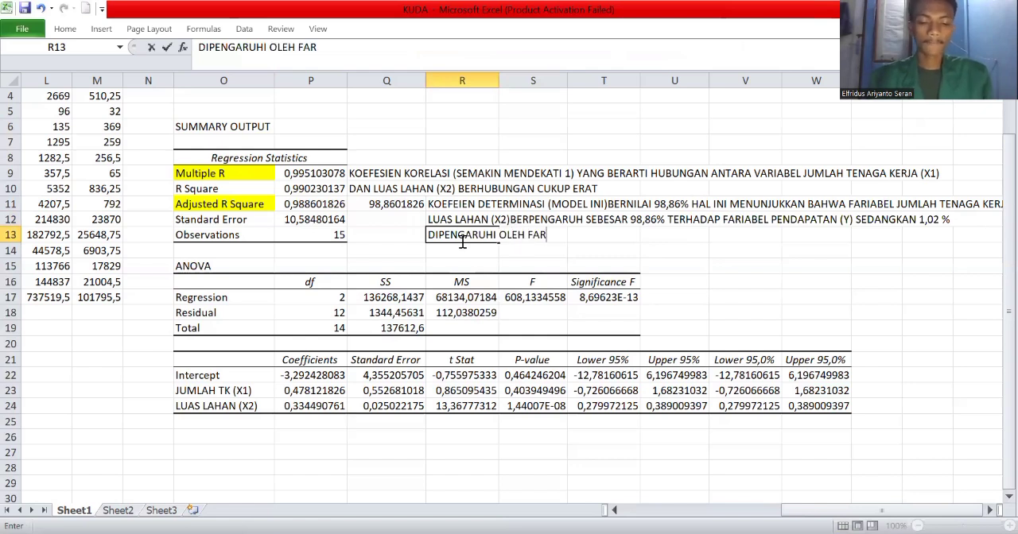
{"action": "type", "text": "IABEL DI"}
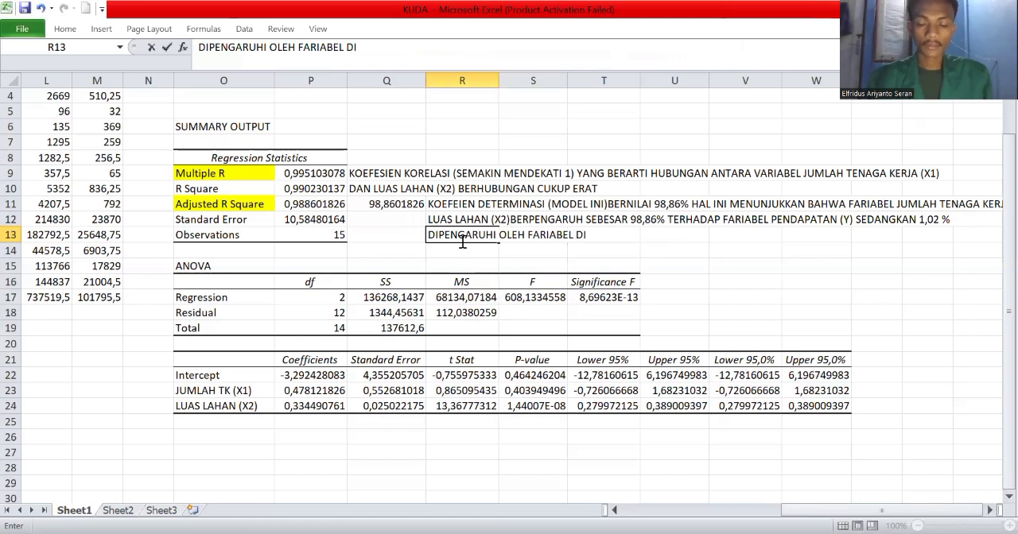
{"action": "type", "text": " LUAR DARI "}
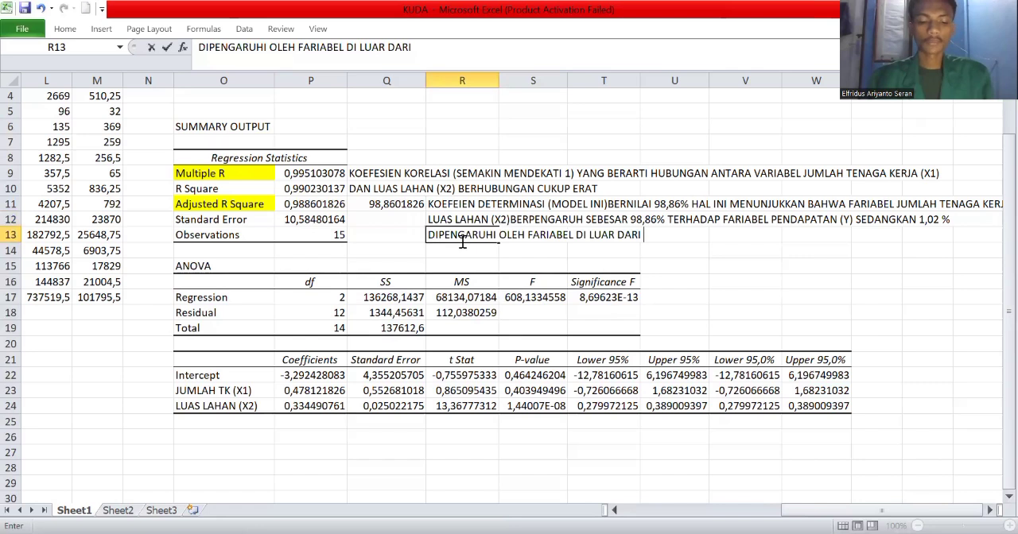
{"action": "type", "text": "MODEL PERSAA"}
End the R13 note with "MODEL PERSAMAAN INI" and commit the entry.
{"action": "key", "text": "BackSpace"}
{"action": "type", "text": "MAAN INI"}
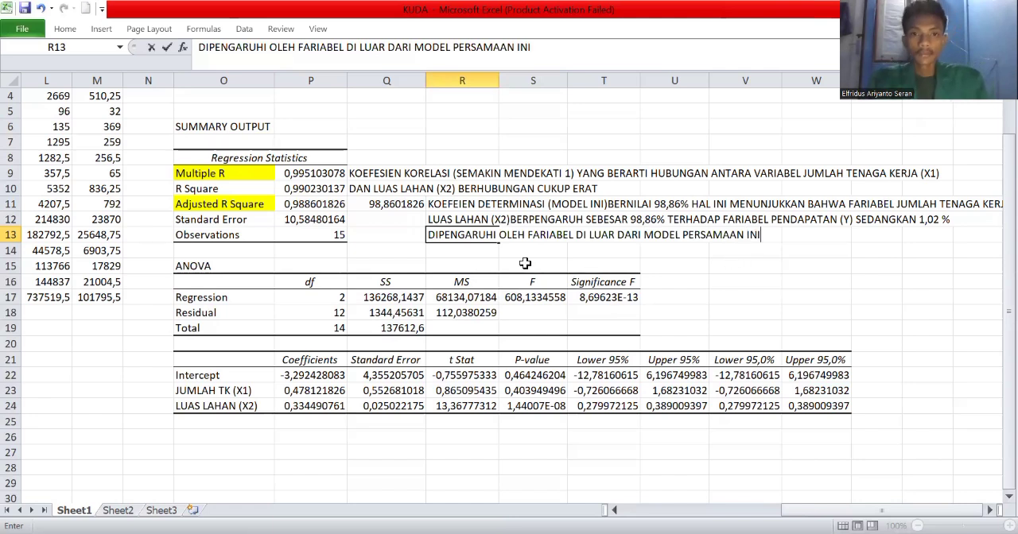
{"action": "left_click", "coordinate": [745, 250]}
Correct the spelling of the first word in the R11 note to "KOEFESIEN".
{"action": "left_click", "coordinate": [455, 204]}
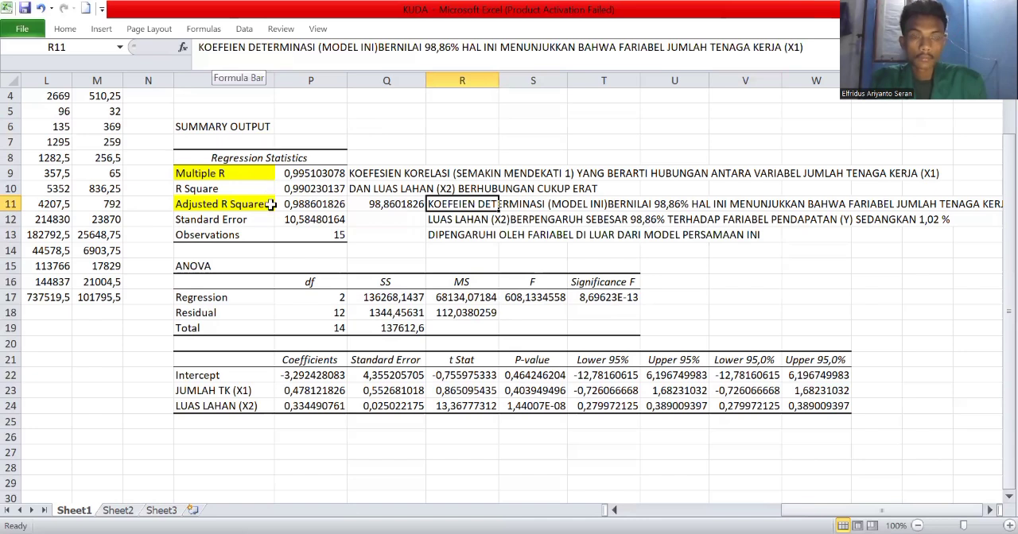
{"action": "left_click", "coordinate": [230, 48]}
{"action": "type", "text": "S"}
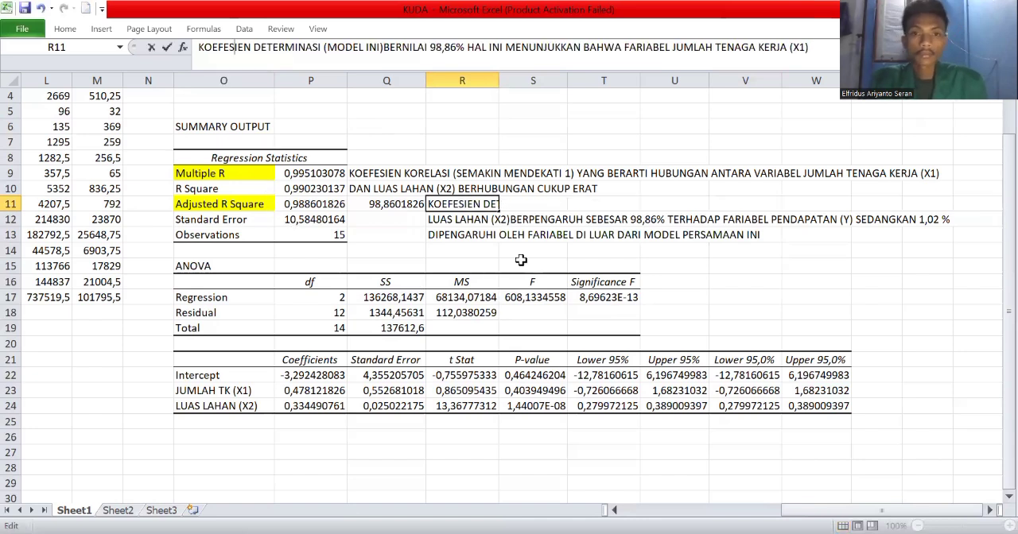
{"action": "left_click", "coordinate": [522, 262]}
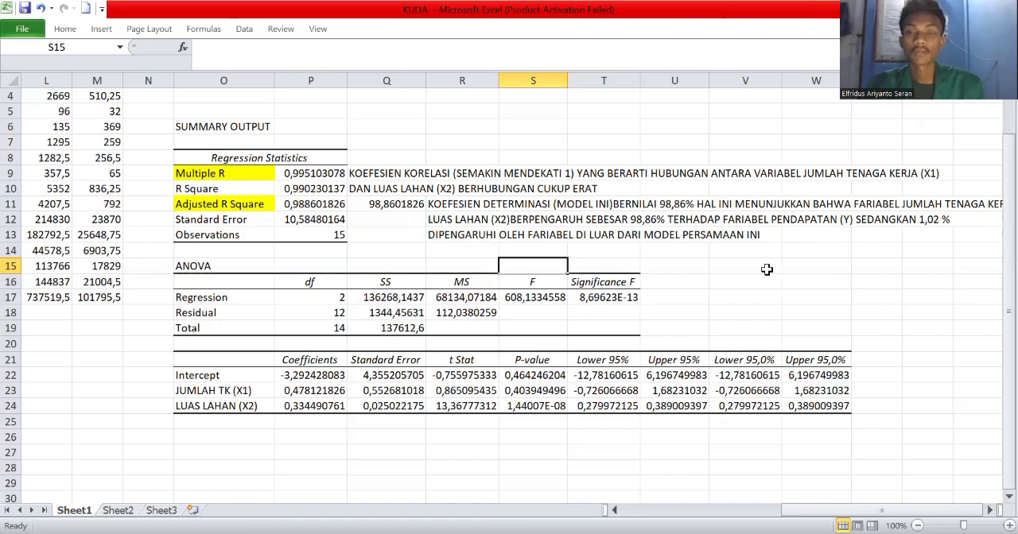
Highlight the Significance F value in T17 with the same yellow fill as the other marked cells.
{"action": "left_click", "coordinate": [713, 284]}
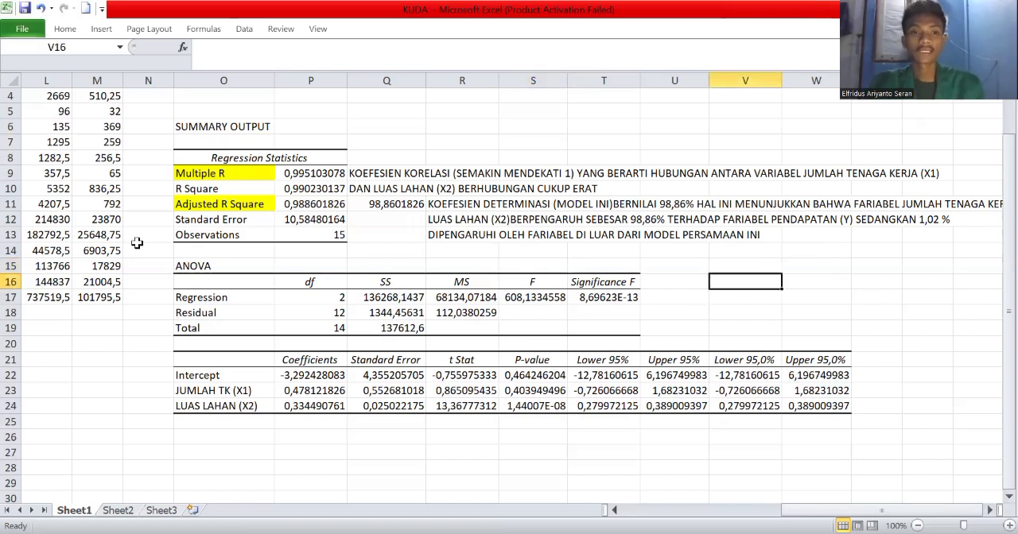
{"action": "scroll", "coordinate": [260, 268], "scroll_direction": "down", "scroll_amount": 3}
{"action": "scroll", "coordinate": [198, 255], "scroll_direction": "up", "scroll_amount": 3}
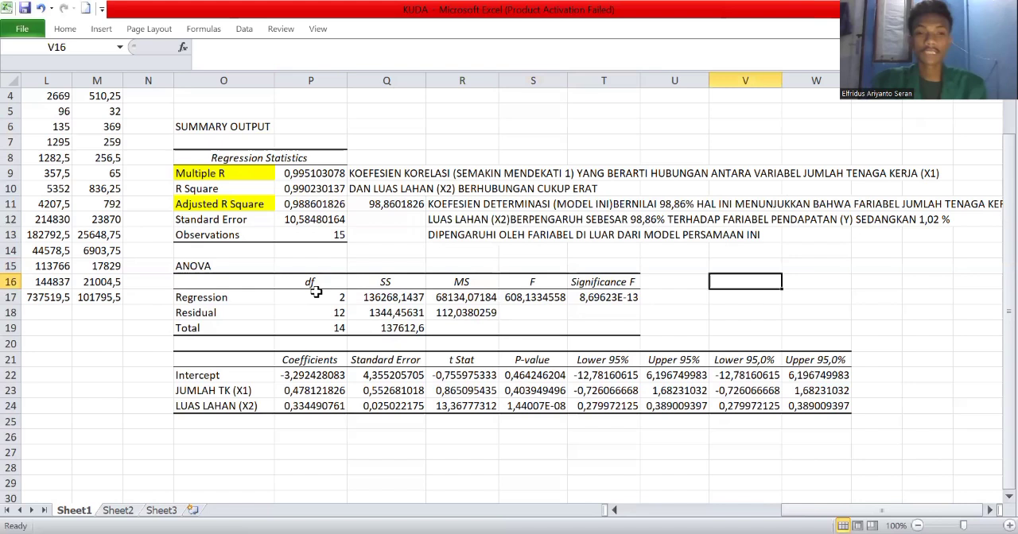
{"action": "left_click", "coordinate": [606, 297]}
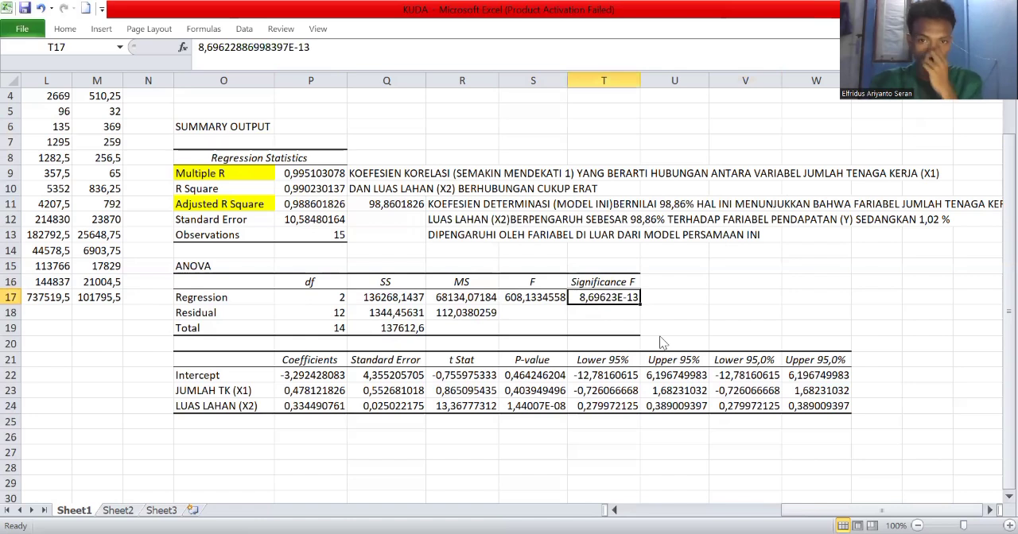
{"action": "key", "text": "F4"}
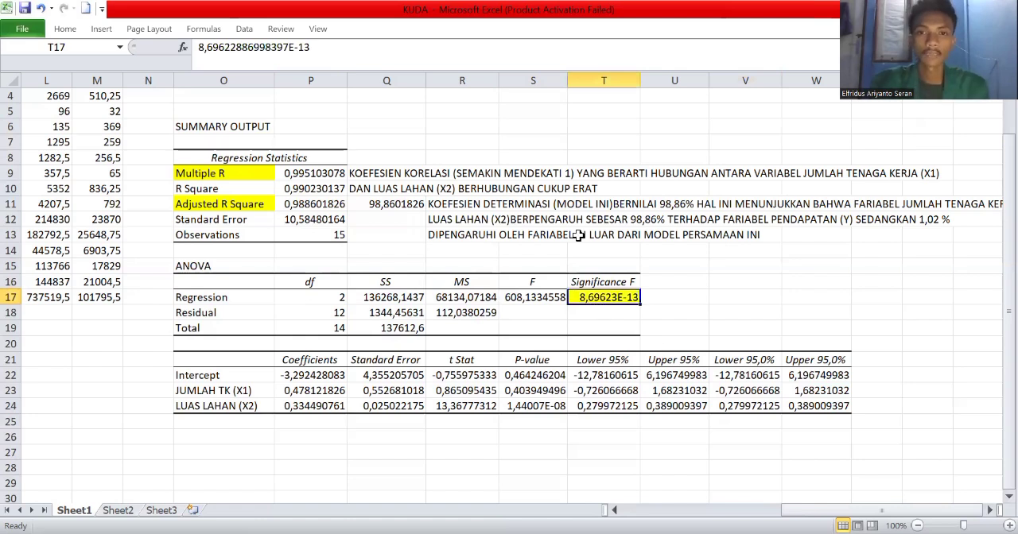
Start a note beside the Significance F value in U17 with "NILAI F HITUNG (0.005)".
{"action": "scroll", "coordinate": [658, 261], "scroll_direction": "down", "scroll_amount": 1}
{"action": "left_click", "coordinate": [659, 263]}
{"action": "left_click", "coordinate": [700, 250]}
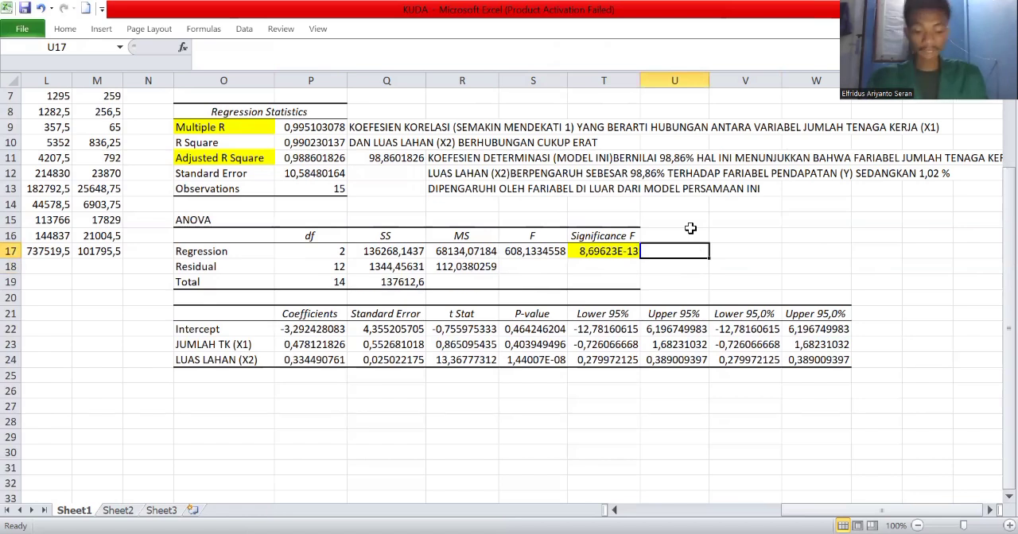
{"action": "type", "text": "NILA"}
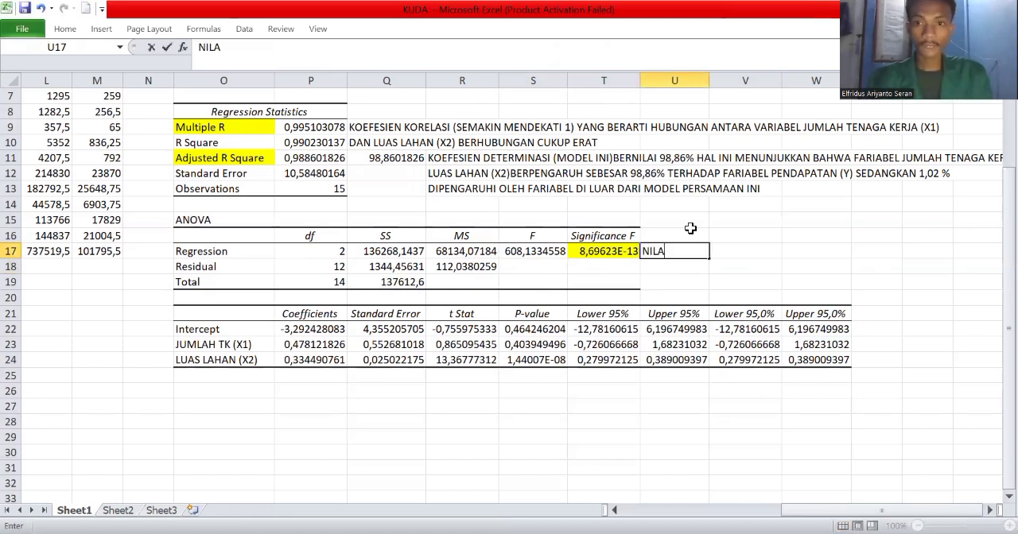
{"action": "type", "text": "I"}
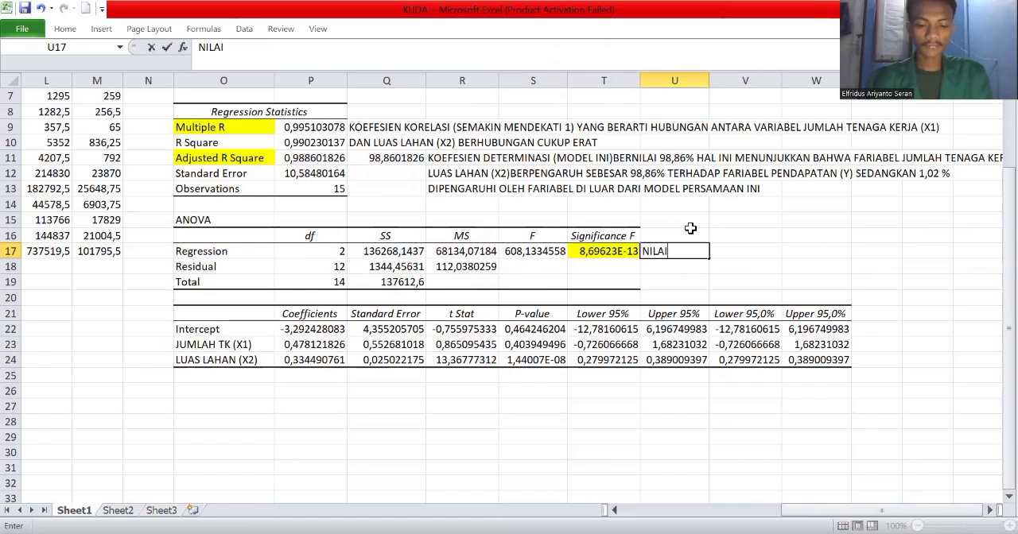
{"action": "type", "text": " F HITUNG"}
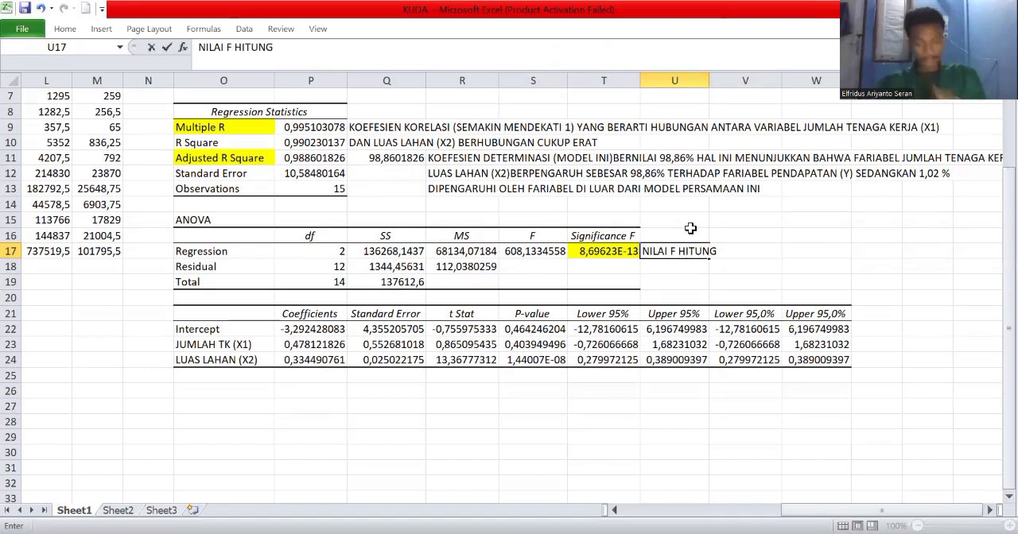
{"action": "type", "text": " ("}
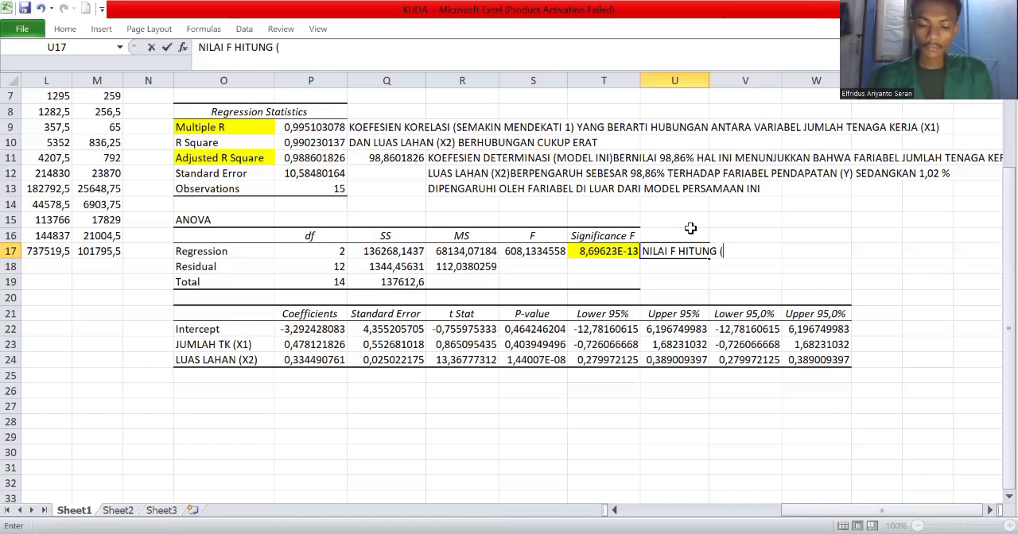
{"action": "type", "text": "0.005"}
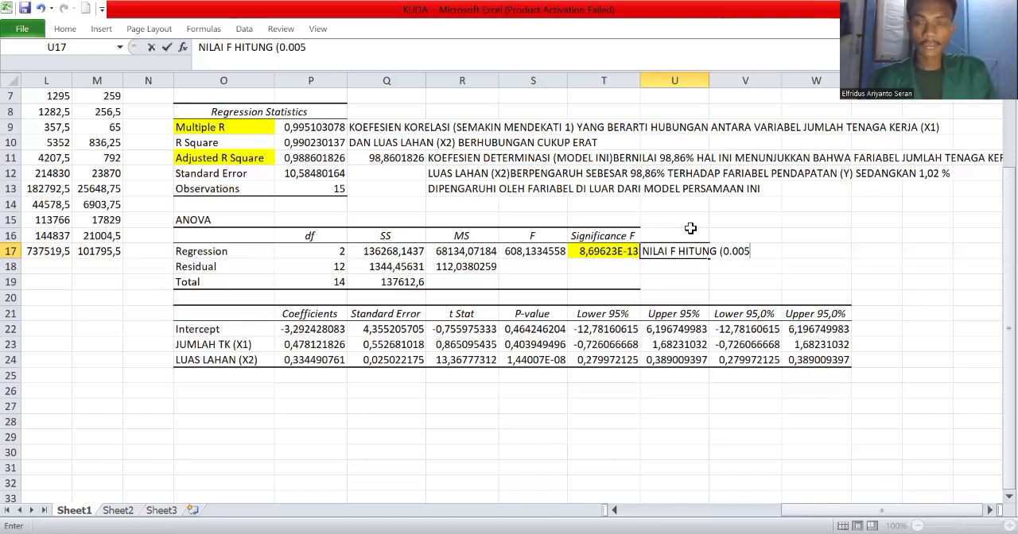
{"action": "type", "text": ")"}
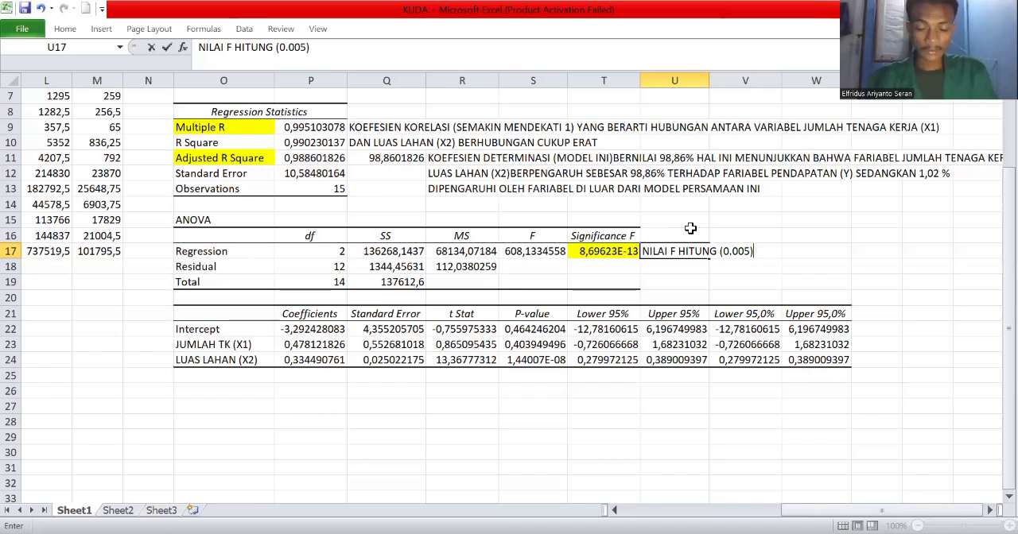
Extend the U17 note with the comparison ">0.05 (EROR TERMS)".
{"action": "type", "text": ">"}
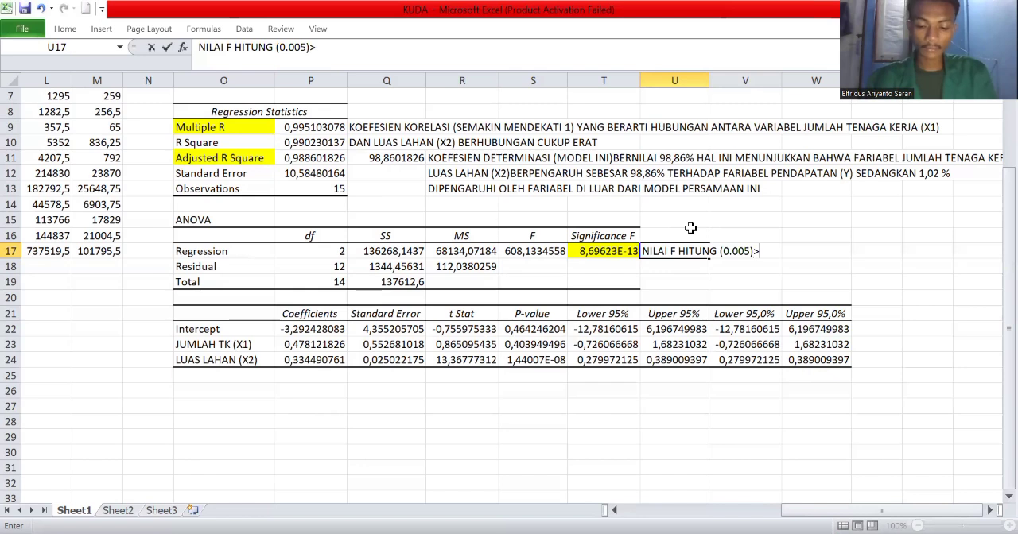
{"action": "type", "text": "0.0"}
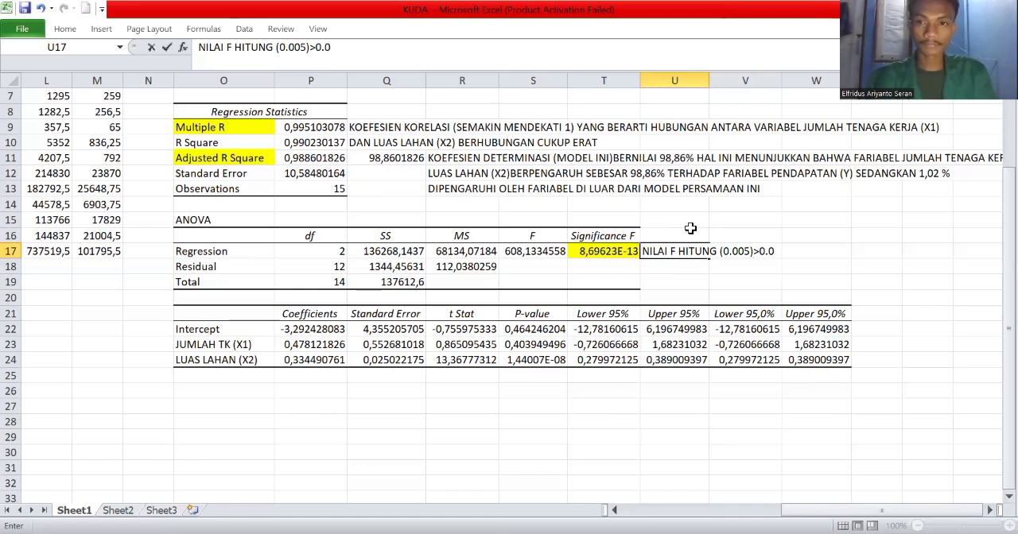
{"action": "type", "text": "5"}
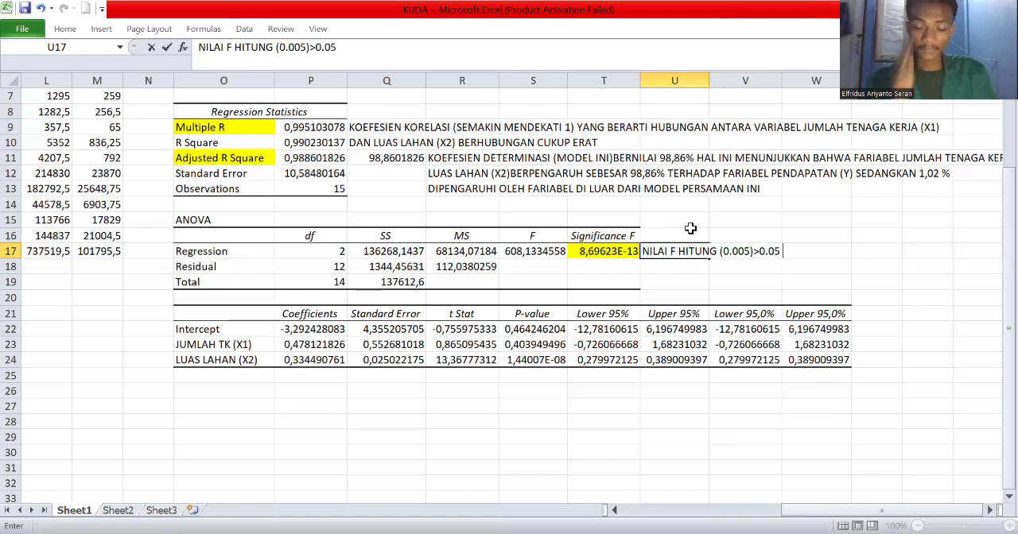
{"action": "type", "text": " ("}
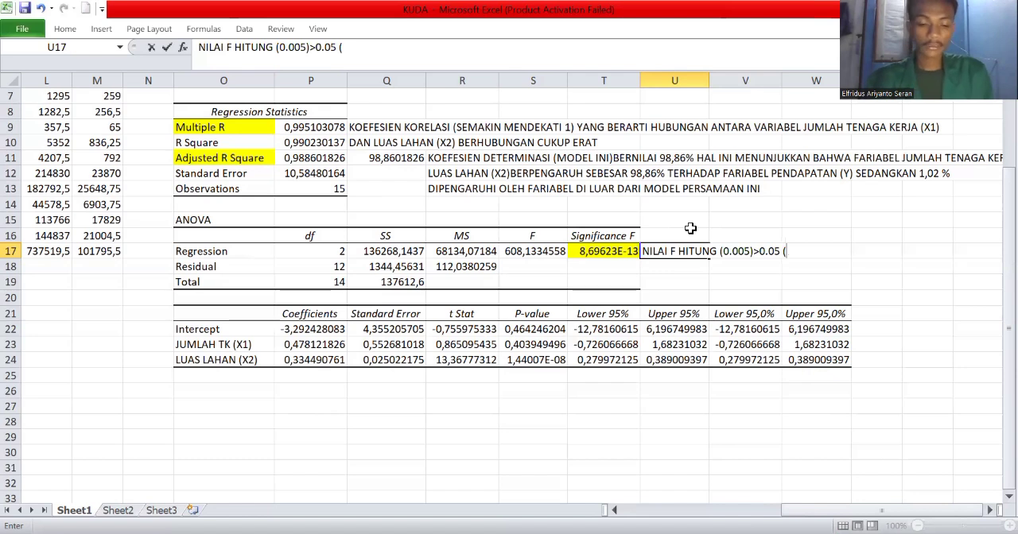
{"action": "type", "text": "ERE"}
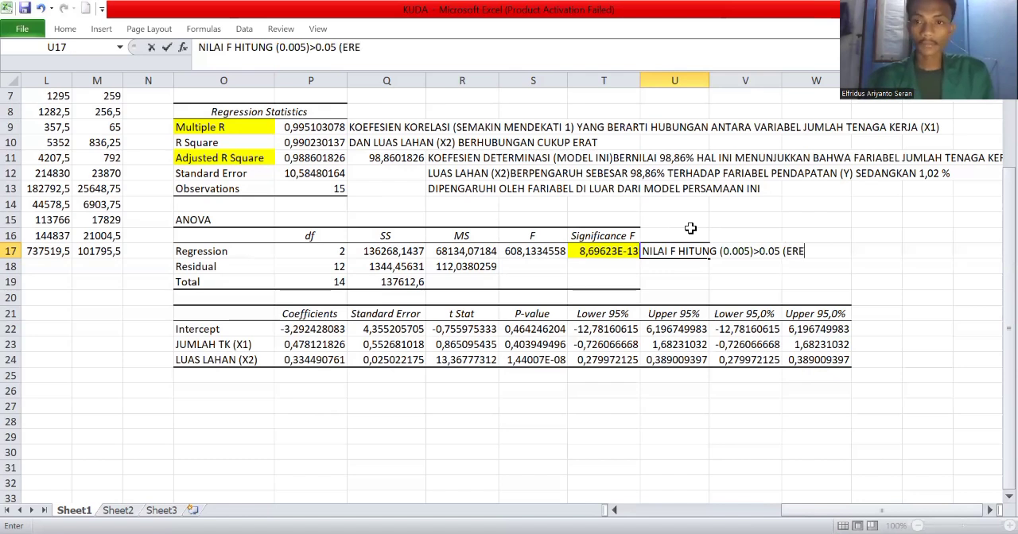
{"action": "key", "text": "BackSpace"}
{"action": "type", "text": "OR TERMS"}
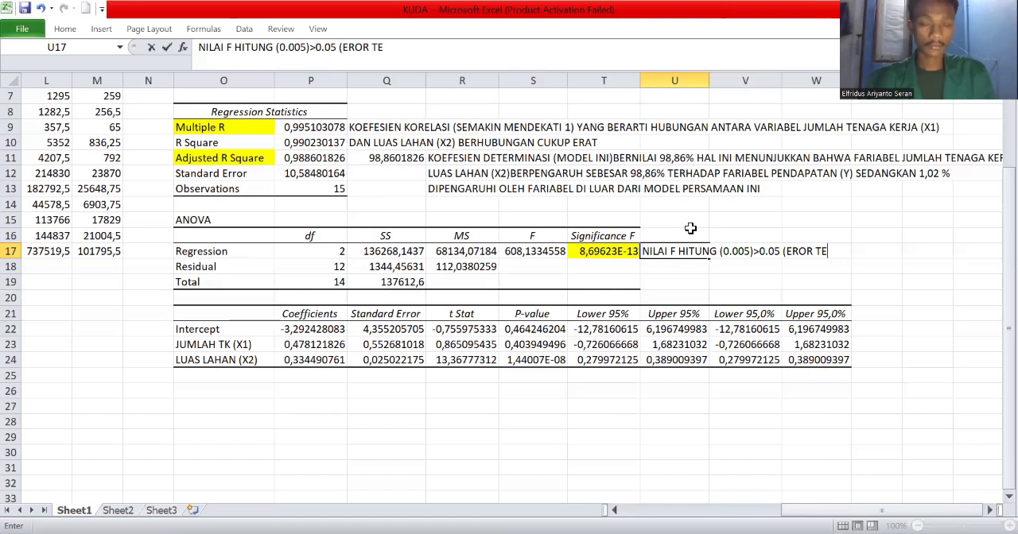
{"action": "type", "text": ")"}
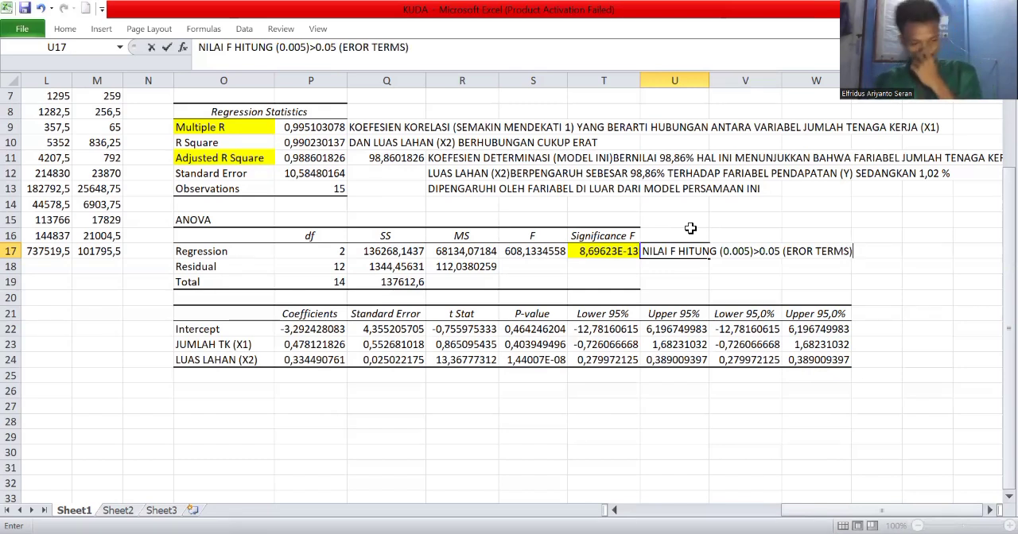
{"action": "type", "text": "PADA TINGKAT KEPR"}
Continue the U17 note with "PADA TINGKAT KEPERCYAAN" directly after the closing bracket.
{"action": "key", "text": "BackSpace"}
{"action": "type", "text": "ERCA"}
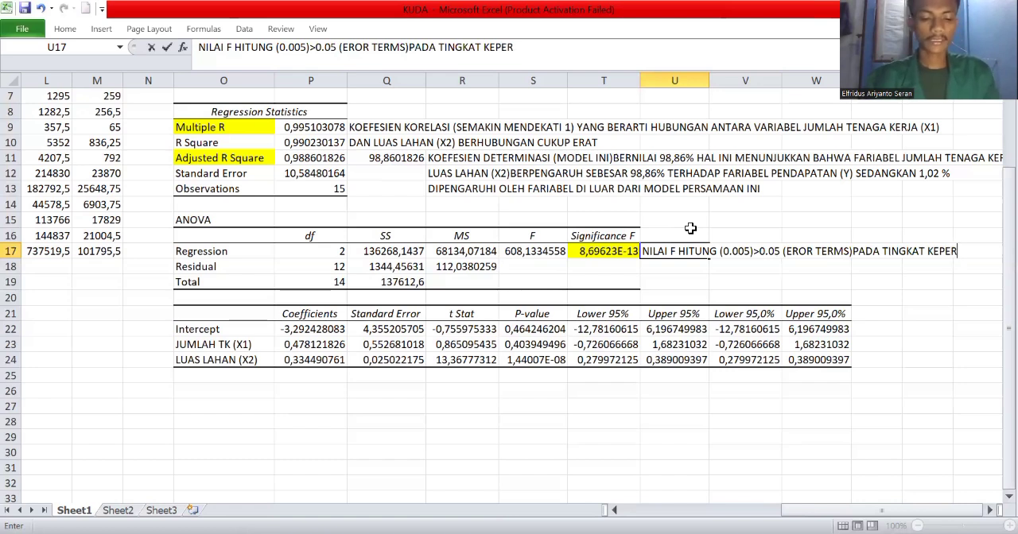
{"action": "key", "text": "BackSpace"}
{"action": "type", "text": "U"}
{"action": "key", "text": "BackSpace"}
{"action": "type", "text": "YAAN"}
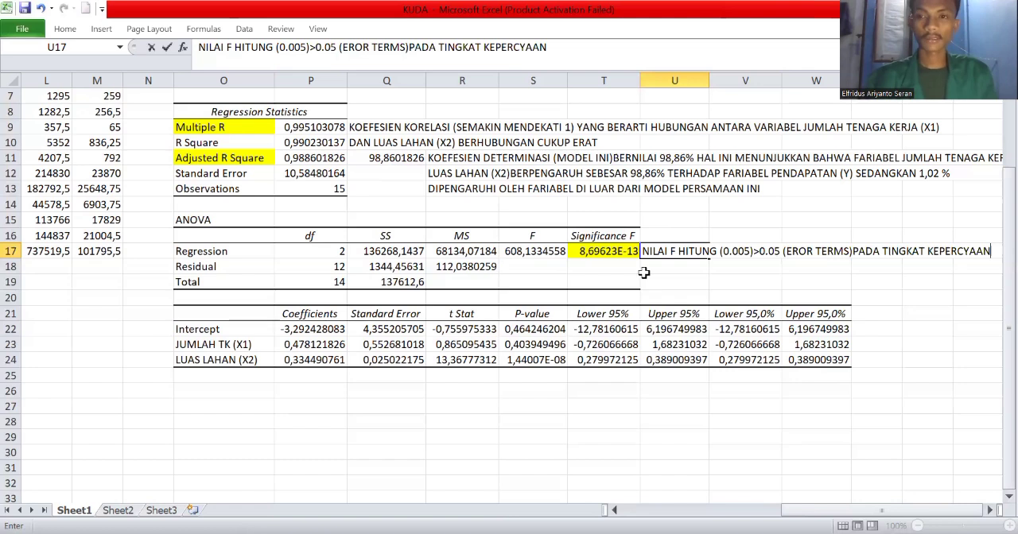
End the U17 note with "95%" and commit the entry.
{"action": "left_click", "coordinate": [990, 509]}
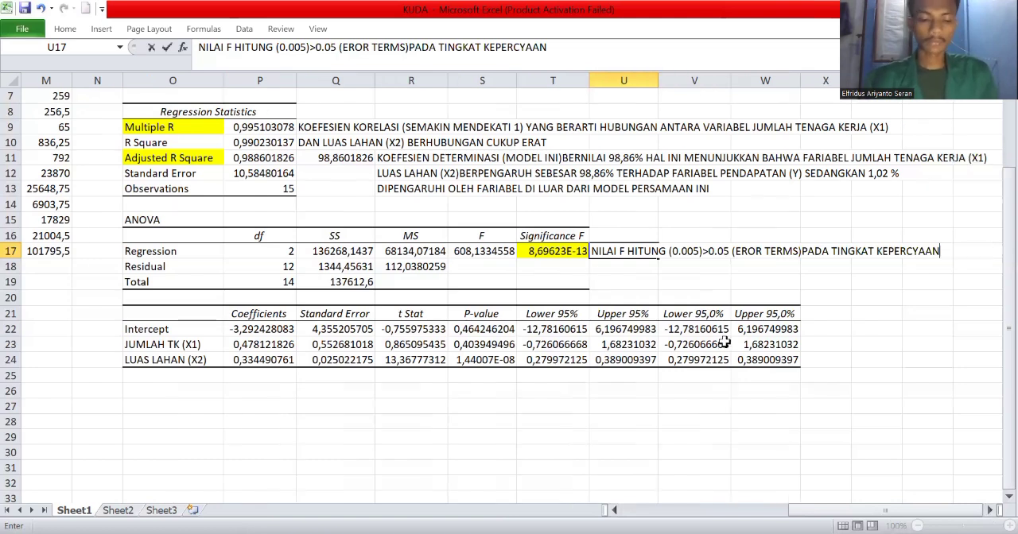
{"action": "type", "text": "95%"}
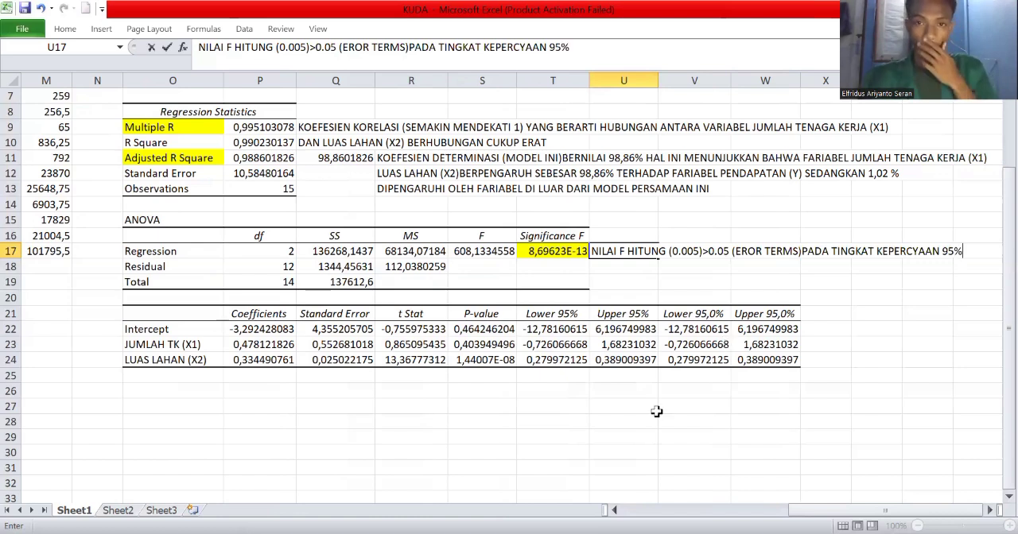
{"action": "key", "text": "Return"}
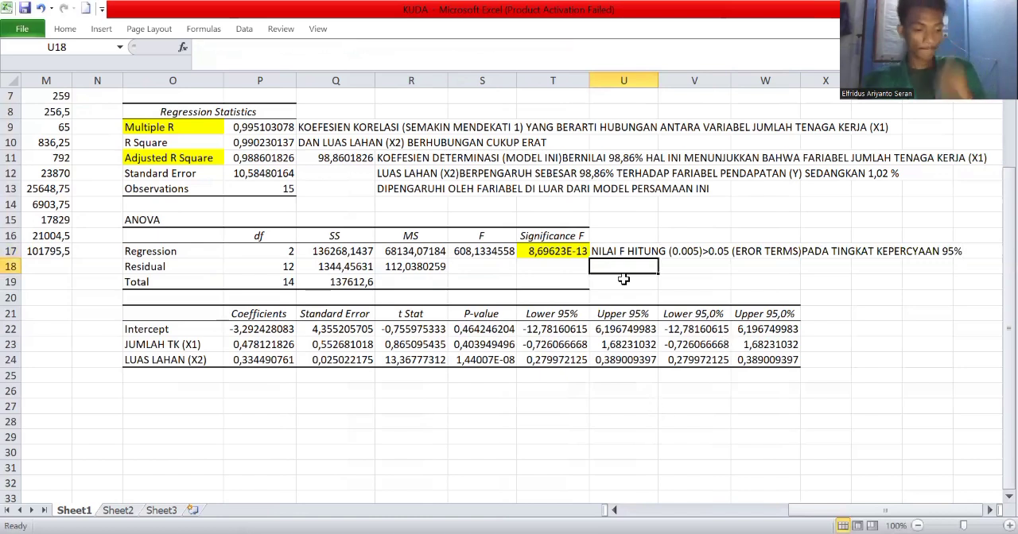
Start the next line of the note in U18 with "DAPAT DISIMPULKAN".
{"action": "type", "text": "DA"}
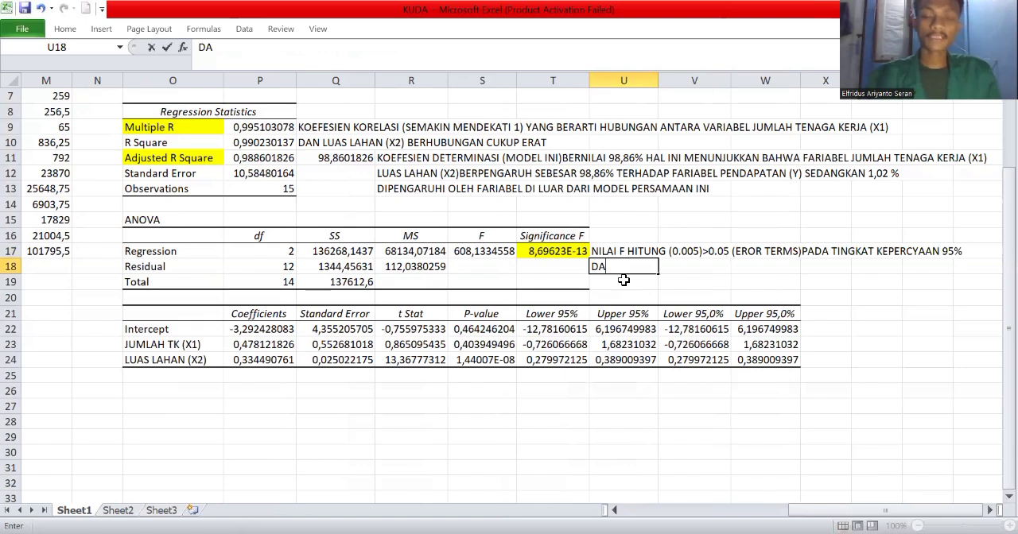
{"action": "type", "text": "PAT DISIM"}
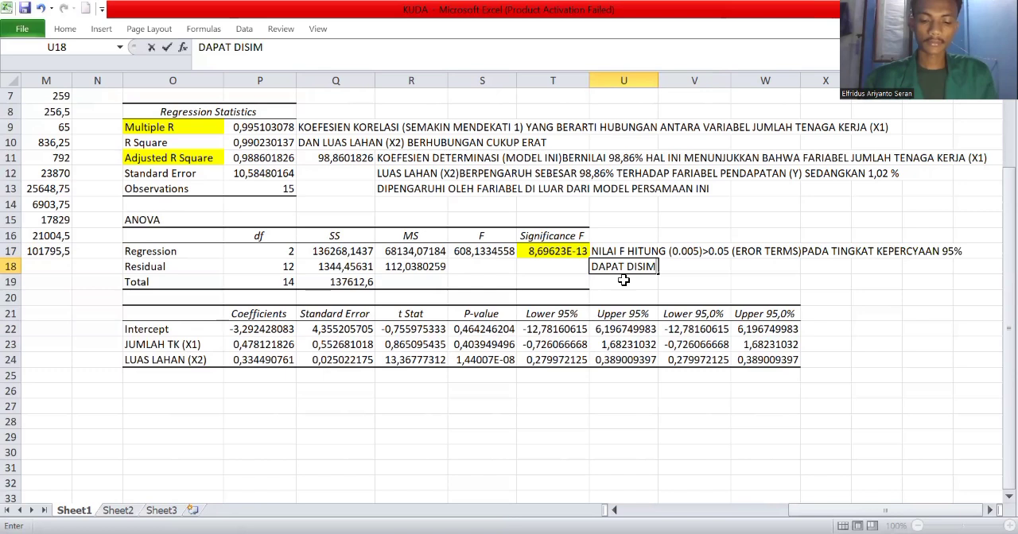
{"action": "type", "text": "PULKA"}
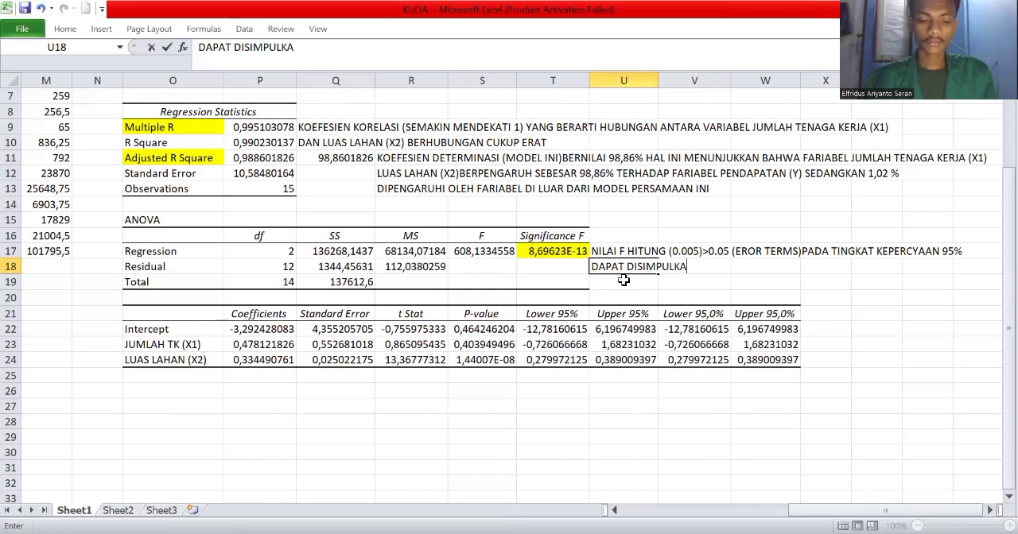
{"action": "type", "text": "N VB"}
Continue the U18 note with "BAHWA ADA PENGARUH" after "DAPAT DISIMPULKAN".
{"action": "key", "text": "BackSpace"}
{"action": "key", "text": "BackSpace"}
{"action": "type", "text": "B"}
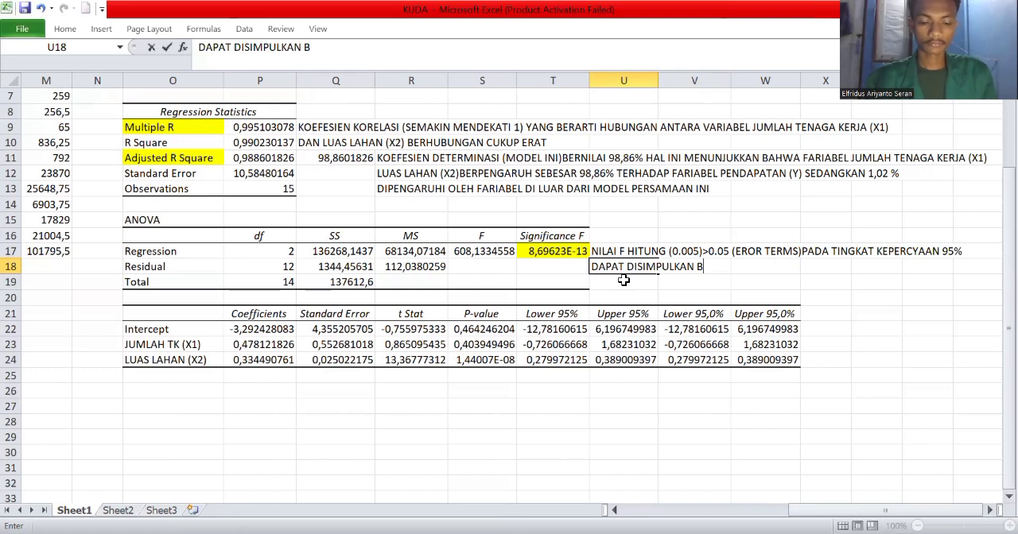
{"action": "type", "text": "AHWA"}
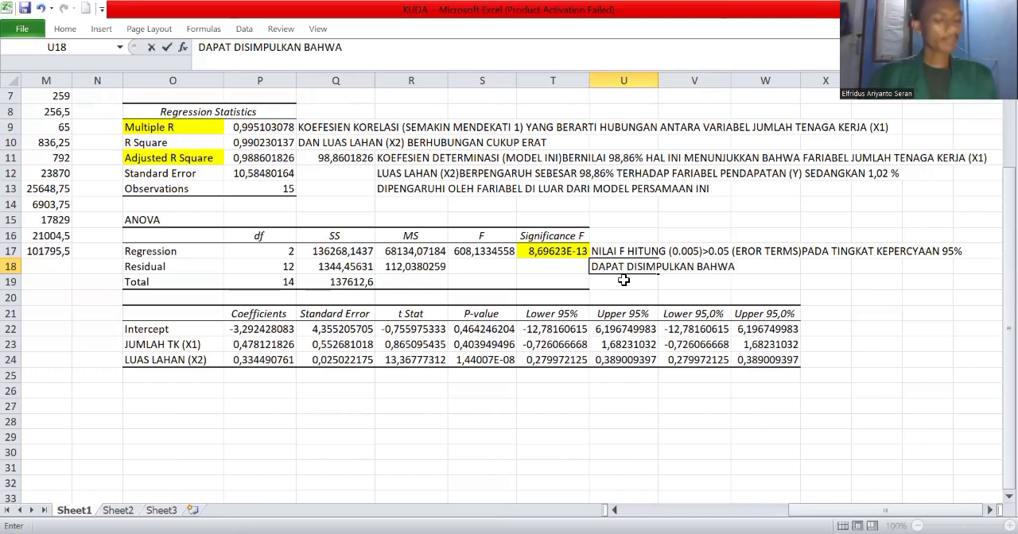
{"action": "type", "text": " ADA"}
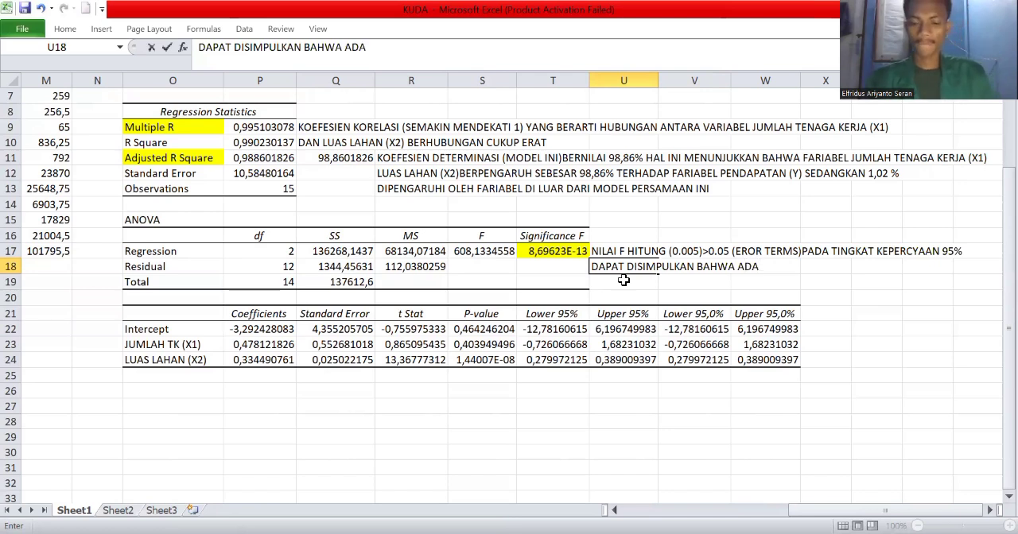
{"action": "type", "text": " PENGARUH YANG SA"}
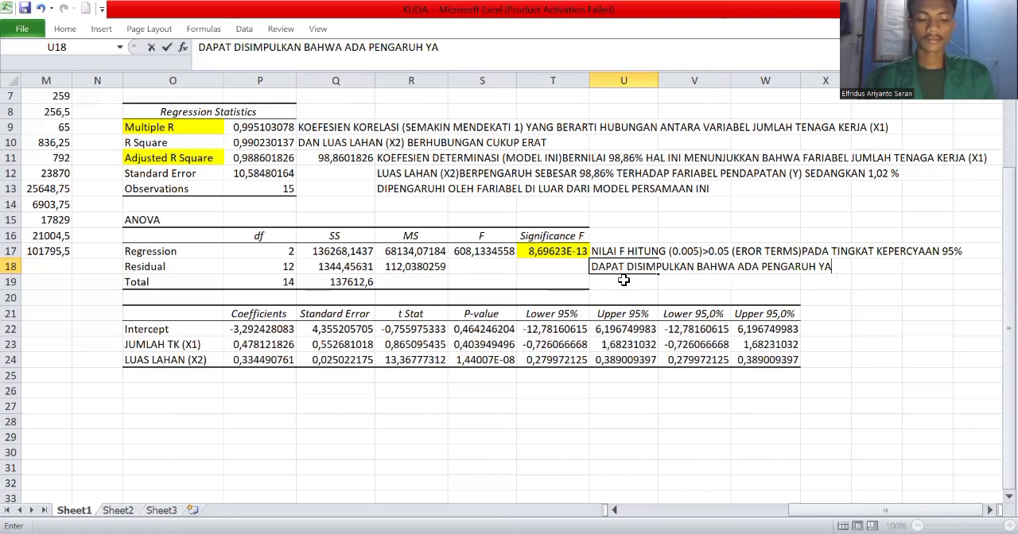
Extend the U18 note with the words "YANG SANGAT SIGNIFIKAN".
{"action": "type", "text": "SANGAT SIGNIFIKAN"}
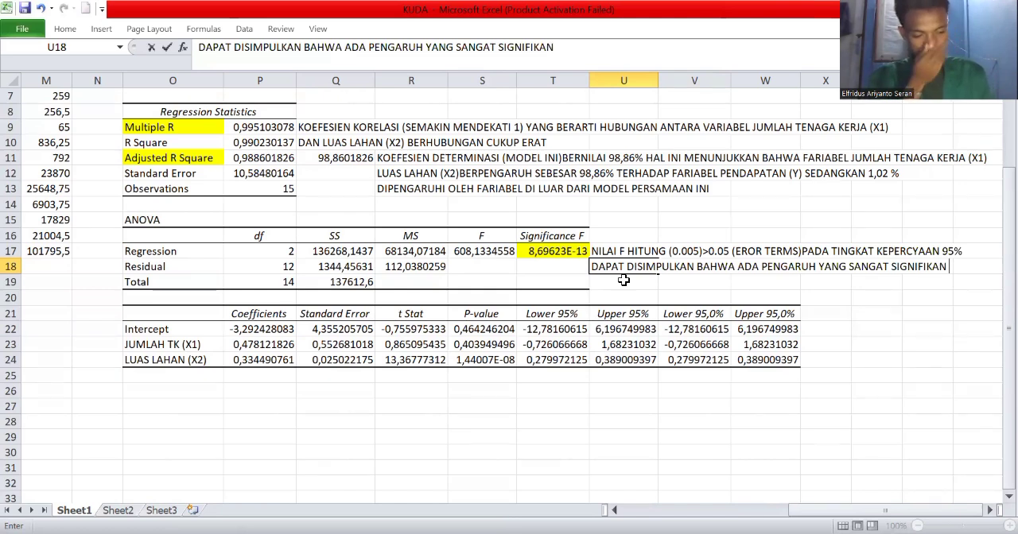
{"action": "type", "text": " AD"}
Continue the U18 note with "ANTARA FARIABEL" after "SIGNIFIKAN".
{"action": "key", "text": "BackSpace"}
{"action": "type", "text": "NTARA "}
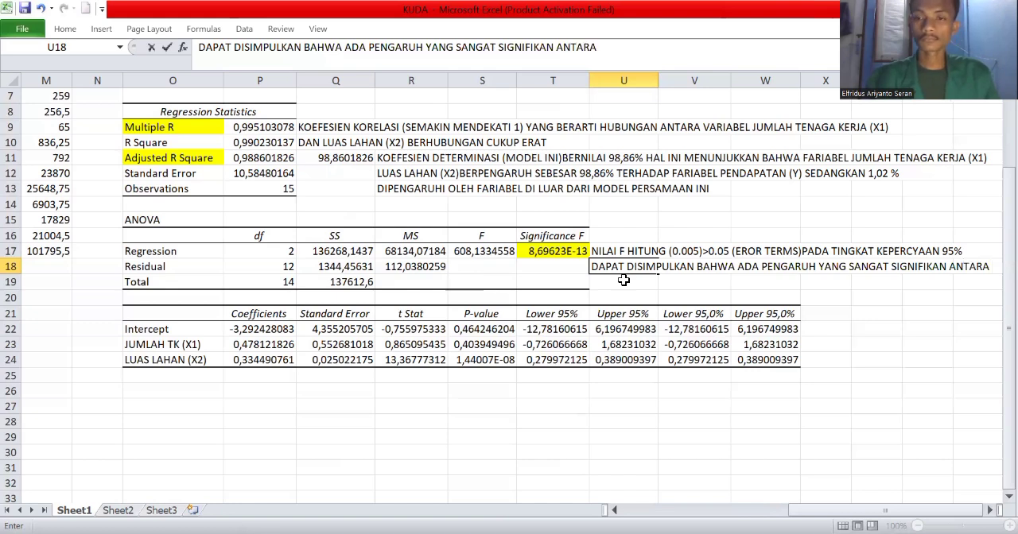
{"action": "type", "text": "FARI"}
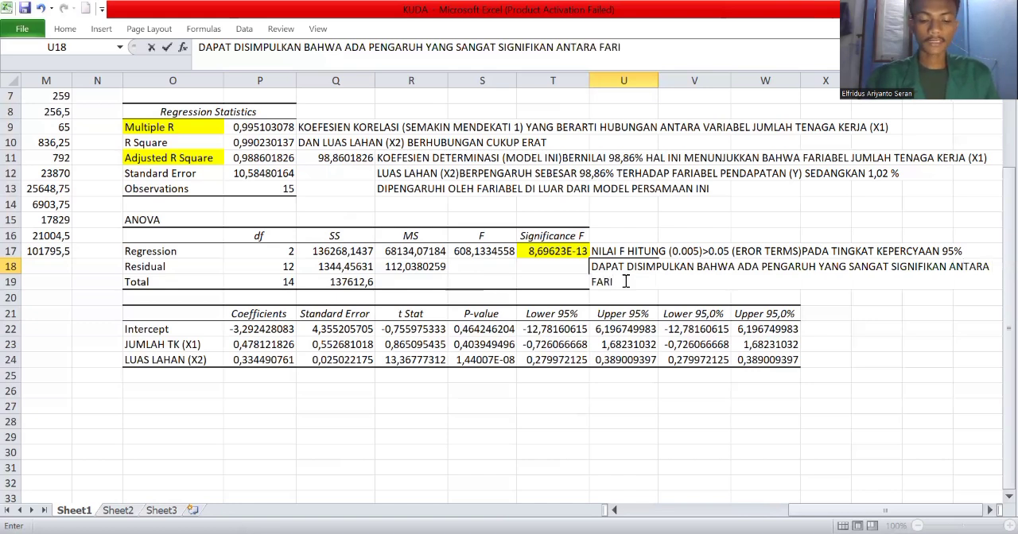
{"action": "type", "text": "ABEL "}
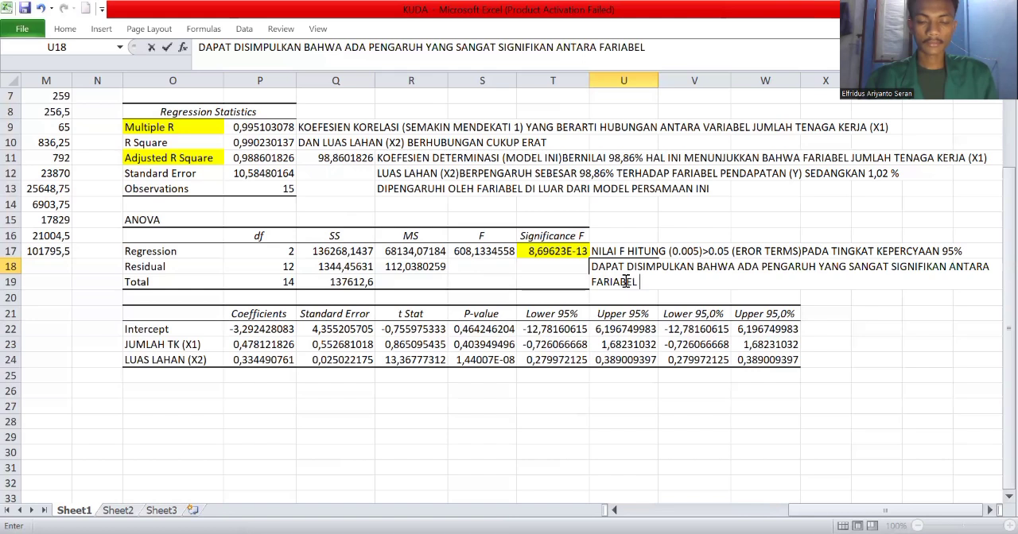
{"action": "type", "text": "JUML"}
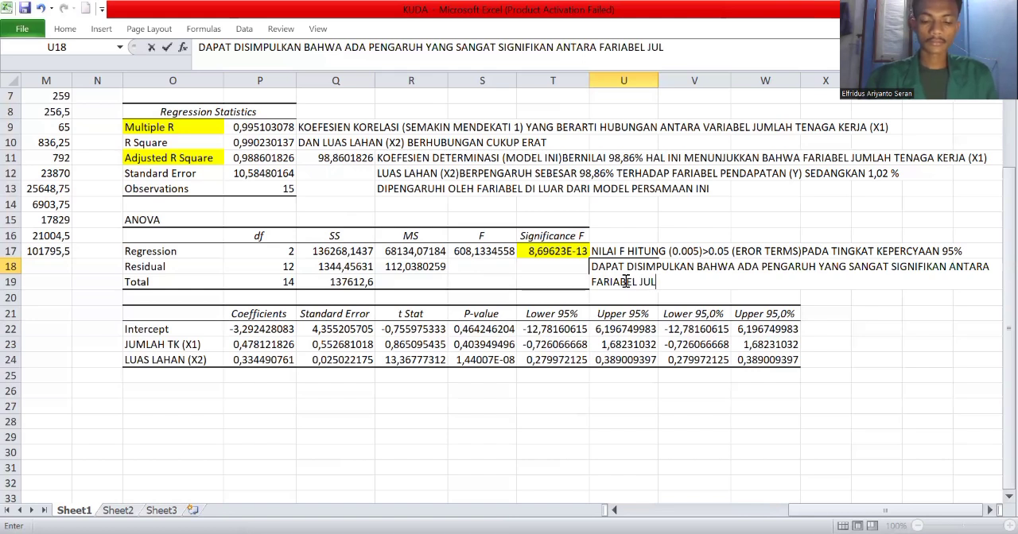
{"action": "type", "text": "AH"}
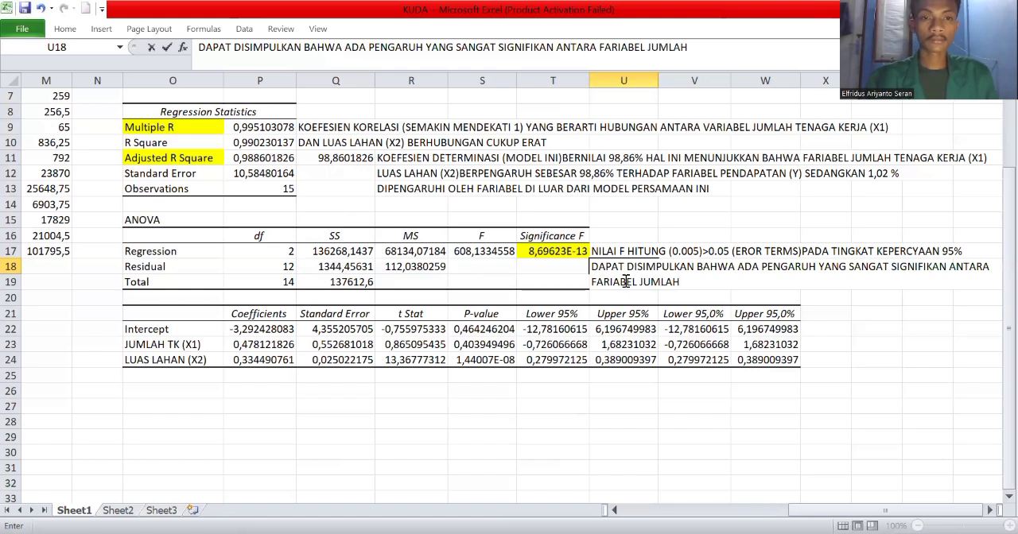
{"action": "type", "text": " TK "}
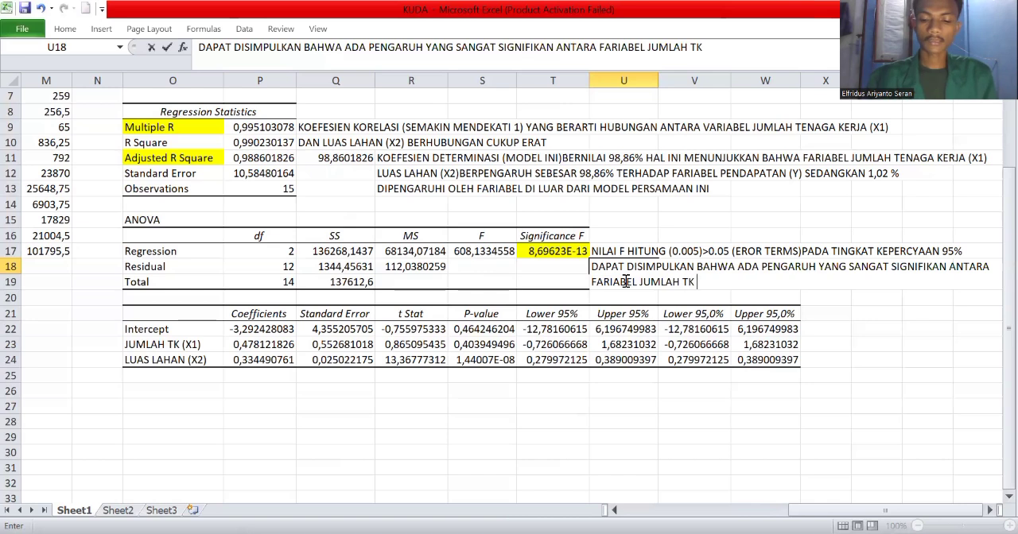
{"action": "type", "text": "(X"}
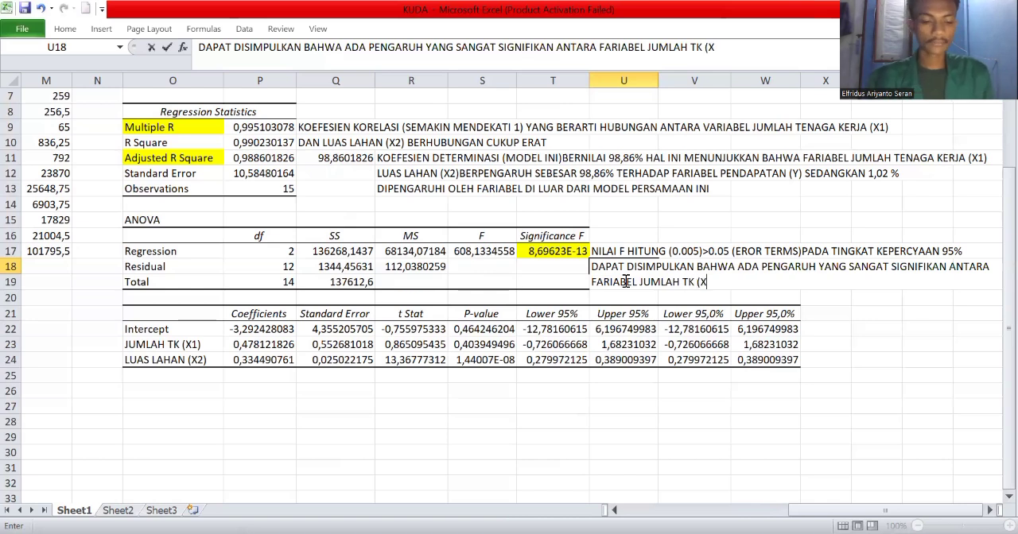
{"action": "type", "text": "1)"}
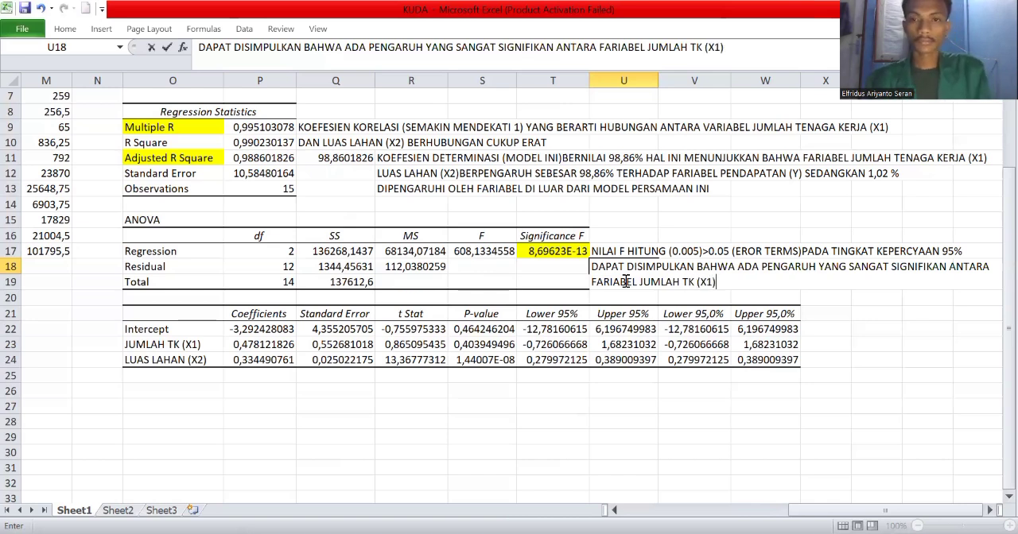
{"action": "type", "text": " DAN F"}
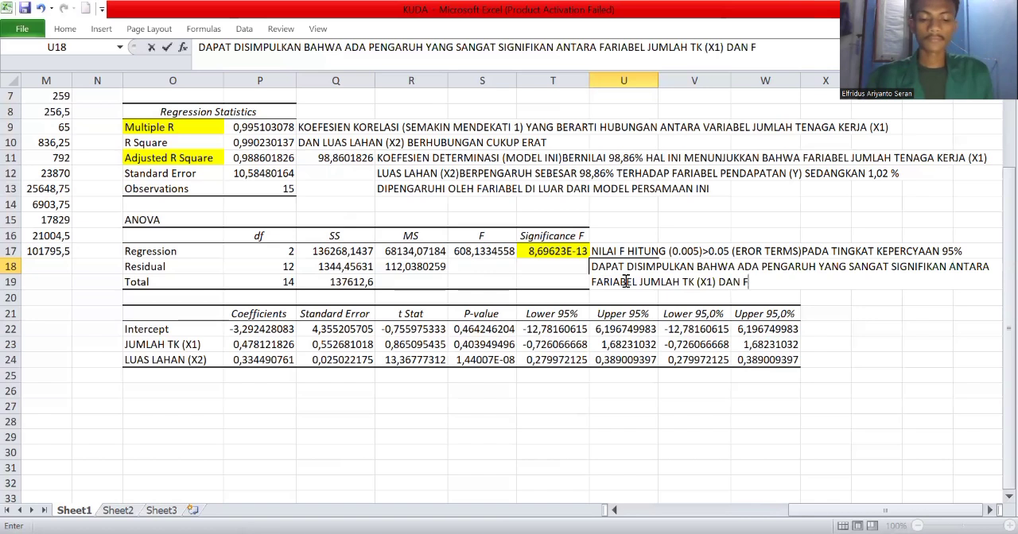
{"action": "type", "text": "ARIAB"}
Add the second variable to the U18 note as "DAN LUAS LAHAN (X2)".
{"action": "key", "text": "BackSpace"}
{"action": "key", "text": "BackSpace"}
{"action": "key", "text": "BackSpace"}
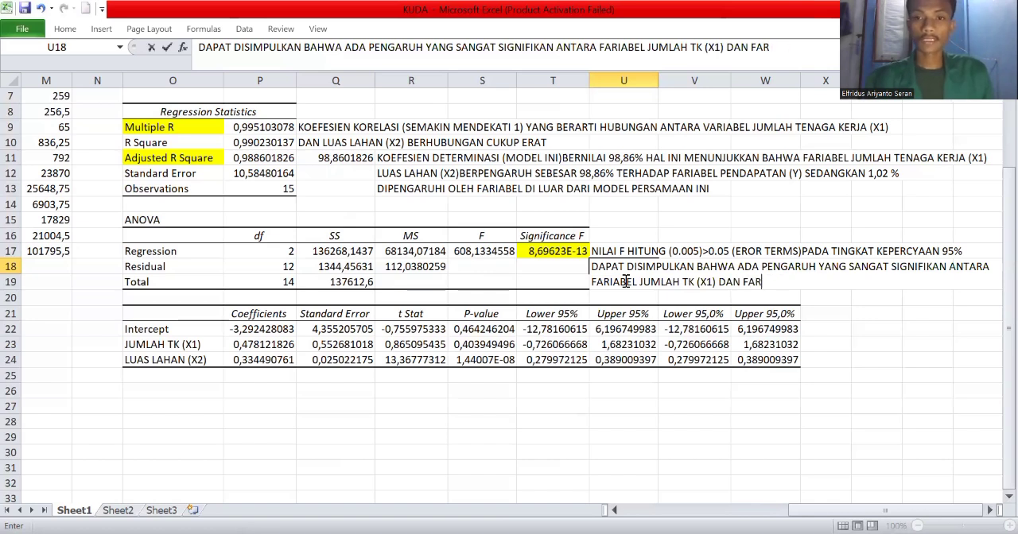
{"action": "key", "text": "BackSpace"}
{"action": "key", "text": "BackSpace"}
{"action": "key", "text": "BackSpace"}
{"action": "type", "text": "LUA"}
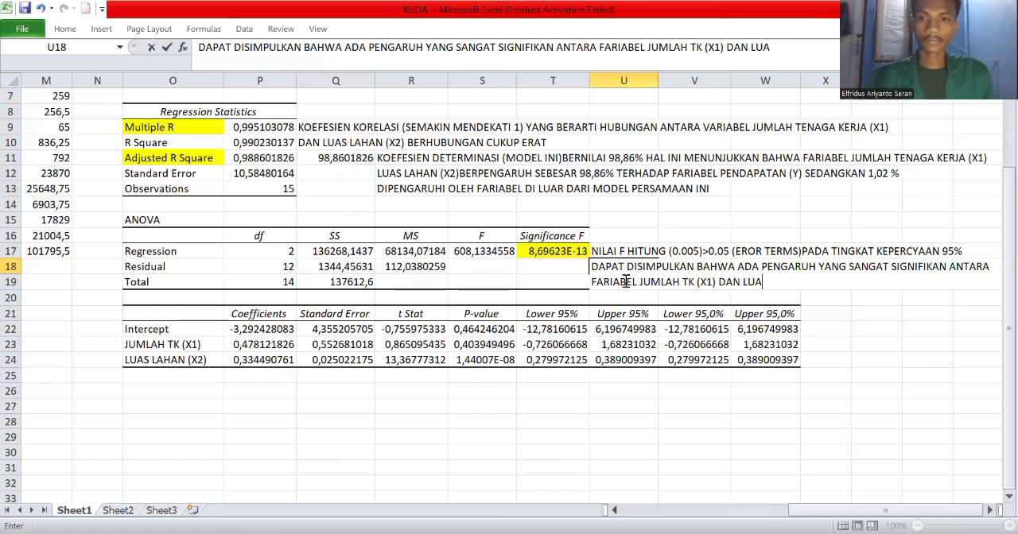
{"action": "type", "text": "S ;"}
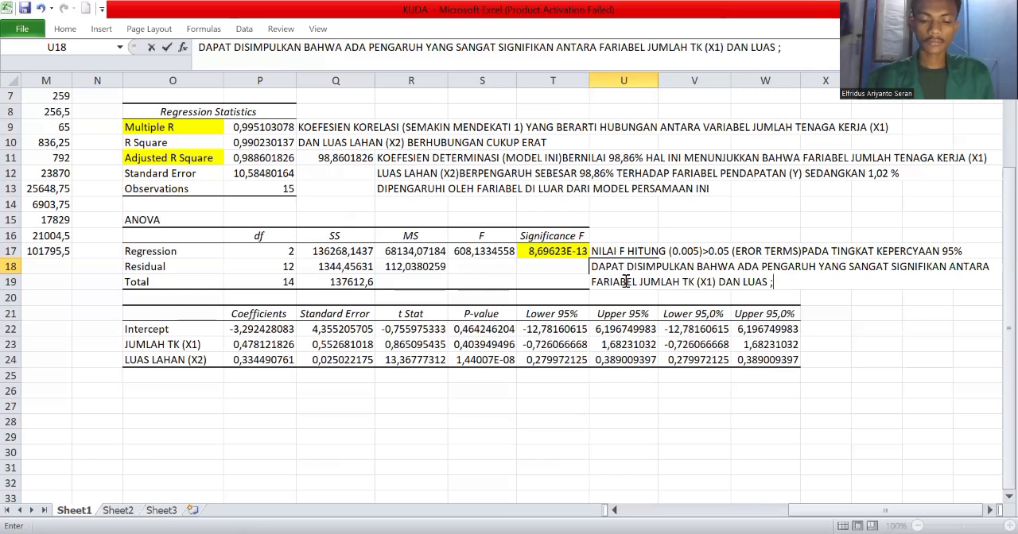
{"action": "key", "text": "BackSpace"}
{"action": "type", "text": "LA"}
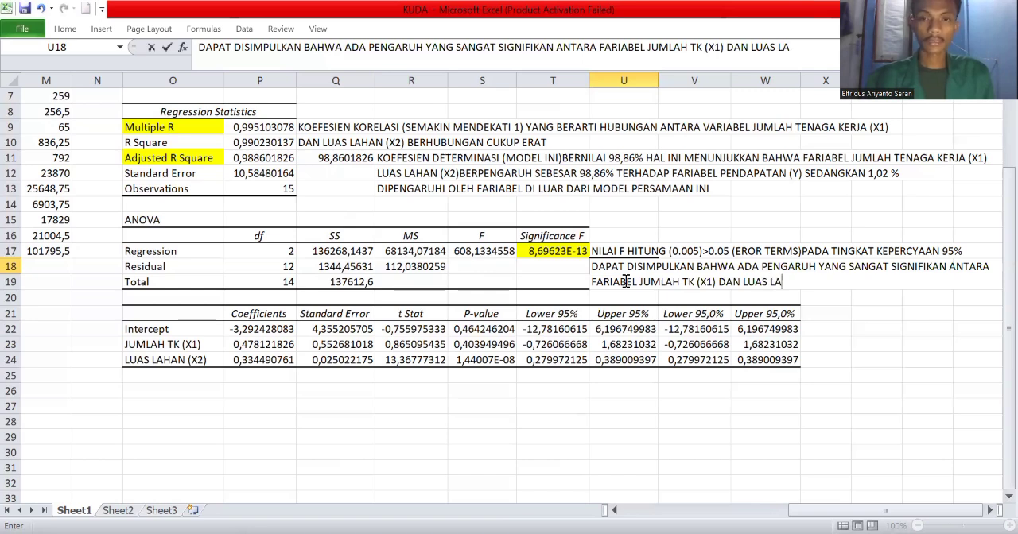
{"action": "type", "text": "HAN"}
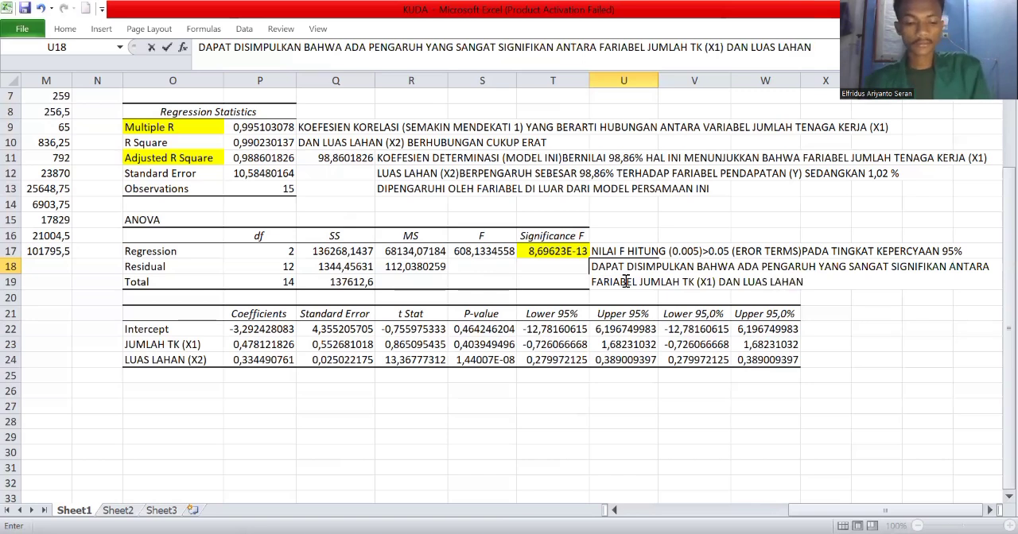
{"action": "type", "text": " (X2)"}
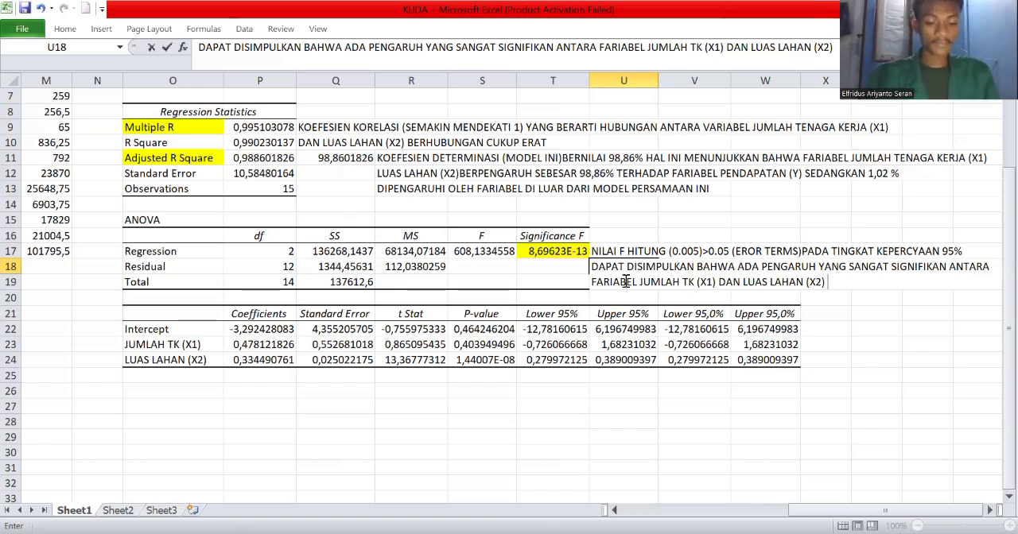
End the U18 note with "TERHADAP PENDAPATAN(Y)" and commit the entry.
{"action": "type", "text": "TERDAP"}
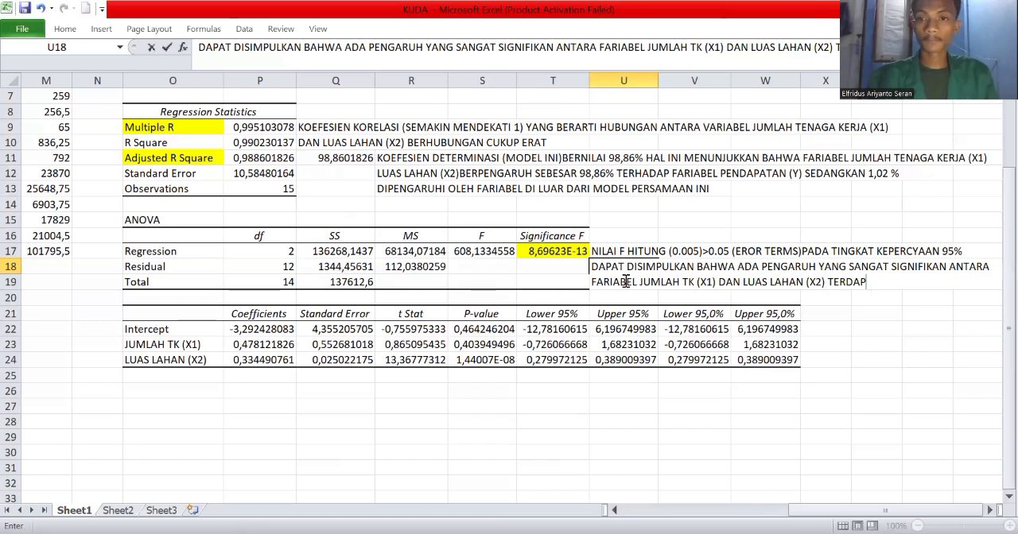
{"action": "key", "text": "BackSpace"}
{"action": "key", "text": "BackSpace"}
{"action": "key", "text": "BackSpace"}
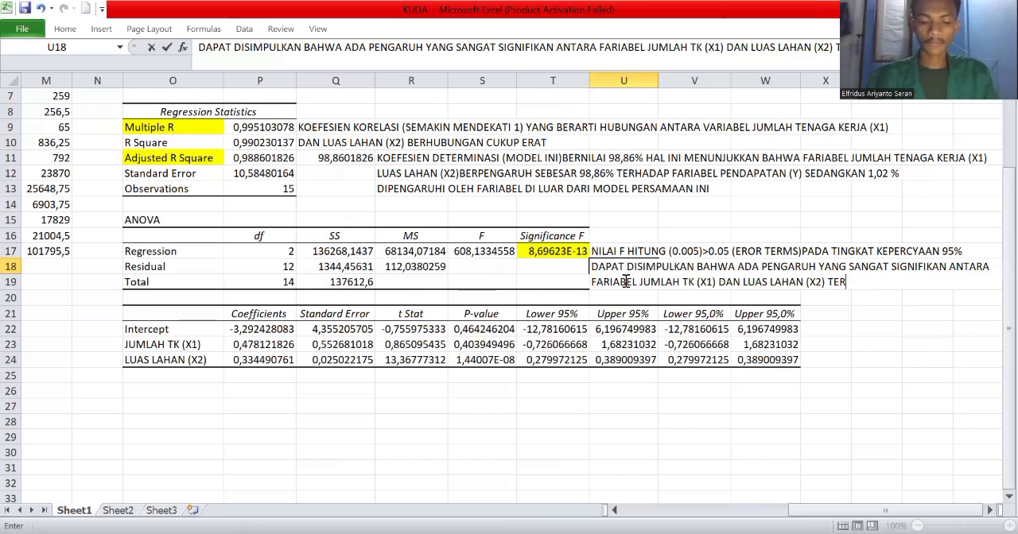
{"action": "type", "text": "HADA"}
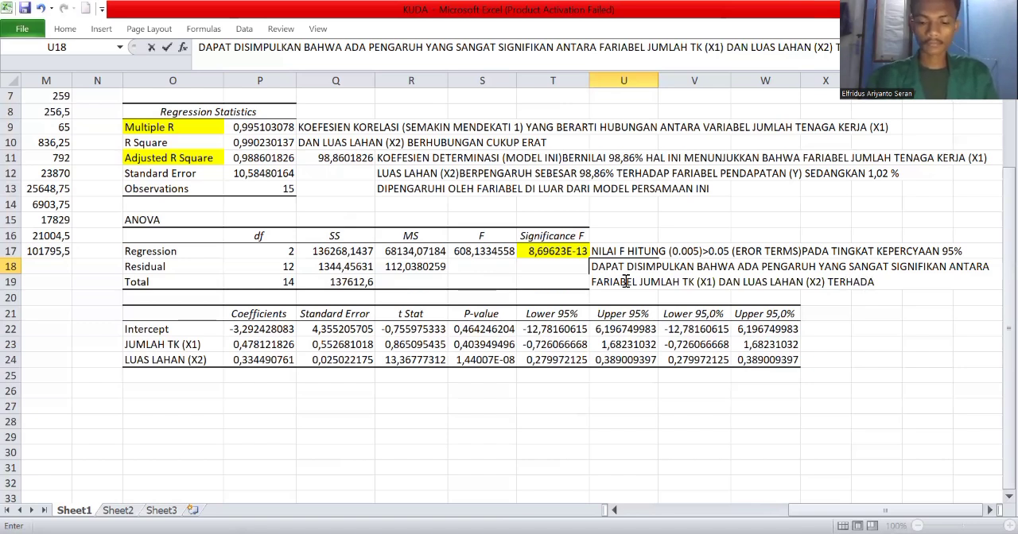
{"action": "type", "text": "P PENDAPAT"}
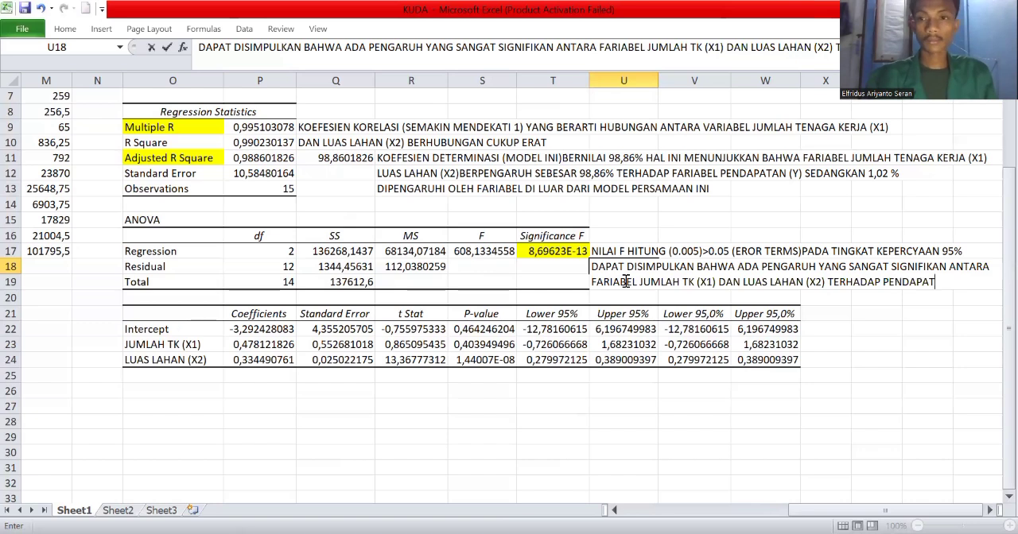
{"action": "type", "text": "AN"}
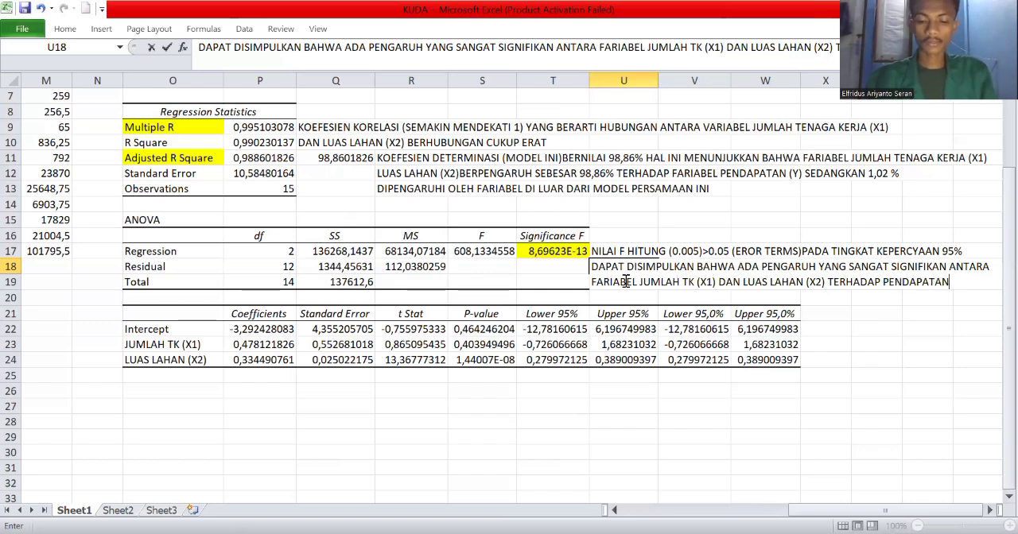
{"action": "type", "text": "("}
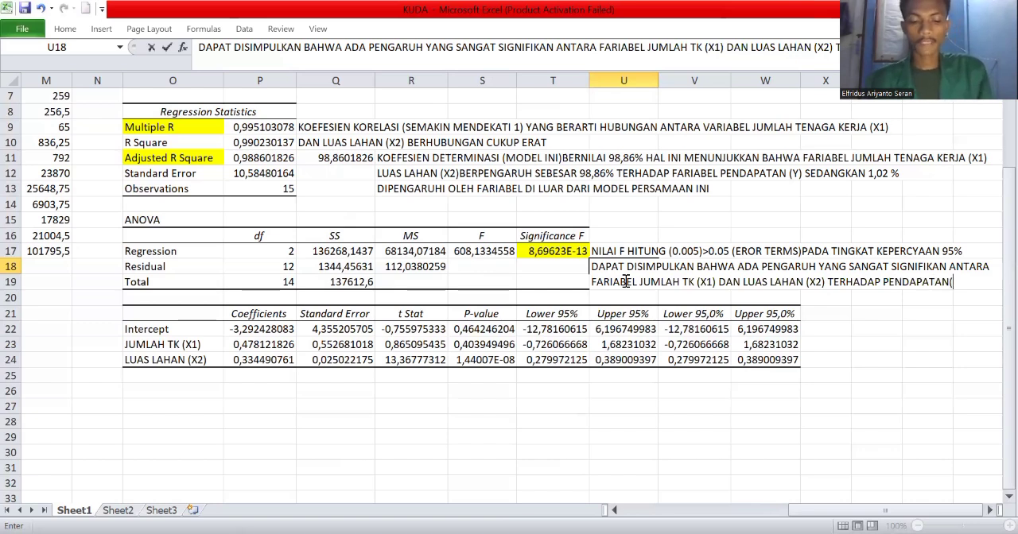
{"action": "type", "text": "Y)"}
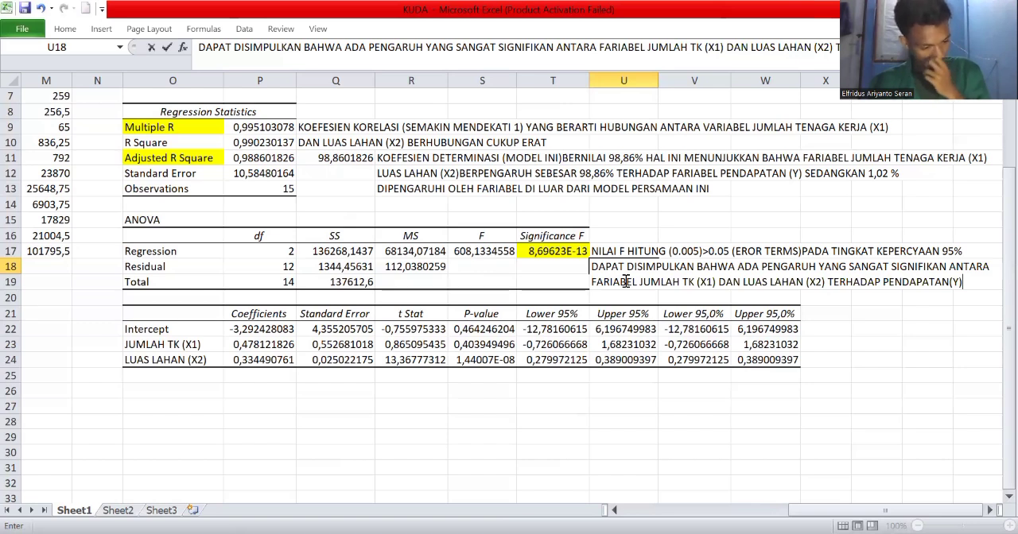
{"action": "left_click", "coordinate": [991, 510]}
{"action": "left_click", "coordinate": [991, 510]}
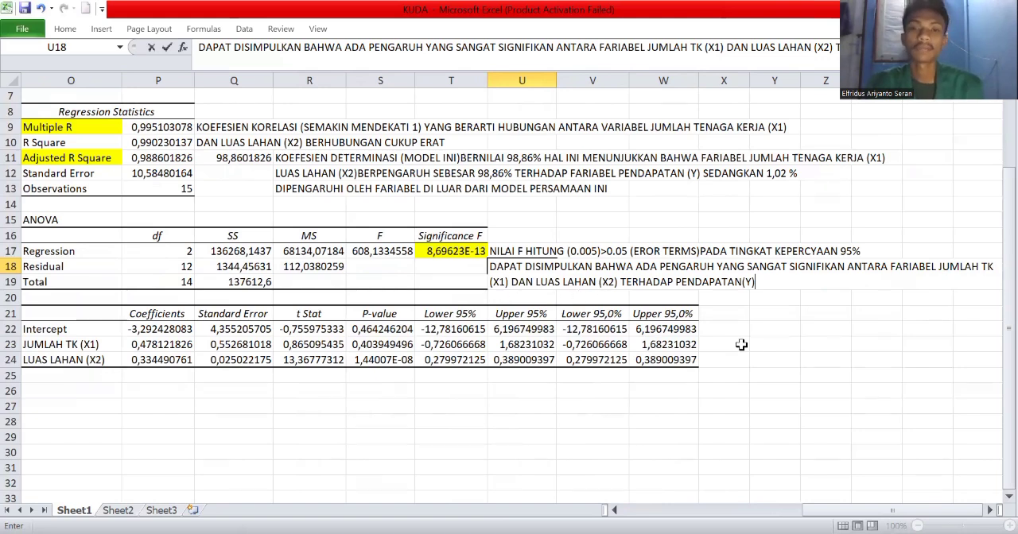
{"action": "left_click", "coordinate": [716, 359]}
Start a note in cell O25, directly below the coefficients table, reading "PERSAMAAN REGRESI LINEAR BERGANDA ADALAH".
{"action": "scroll", "coordinate": [446, 389], "scroll_direction": "down", "scroll_amount": 2}
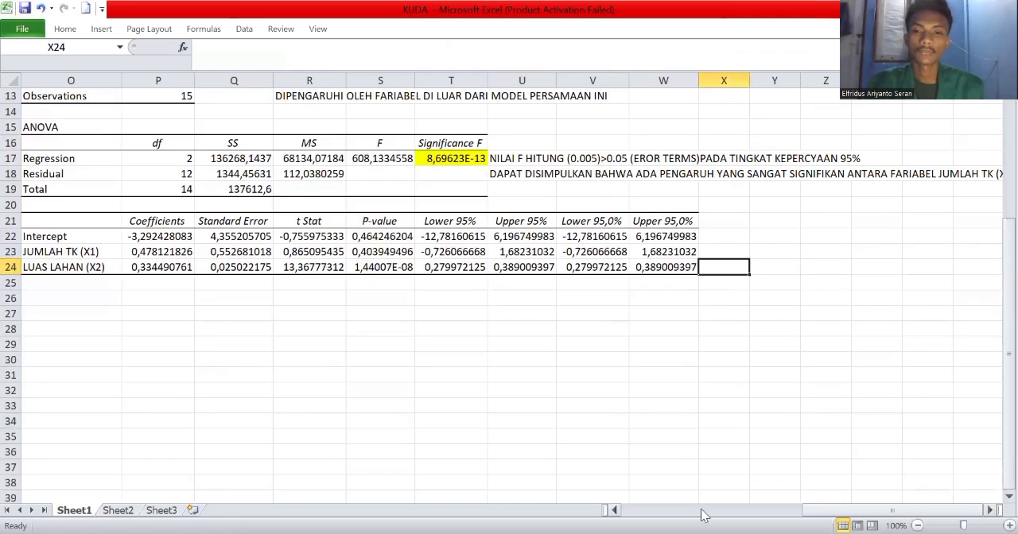
{"action": "left_click", "coordinate": [614, 511]}
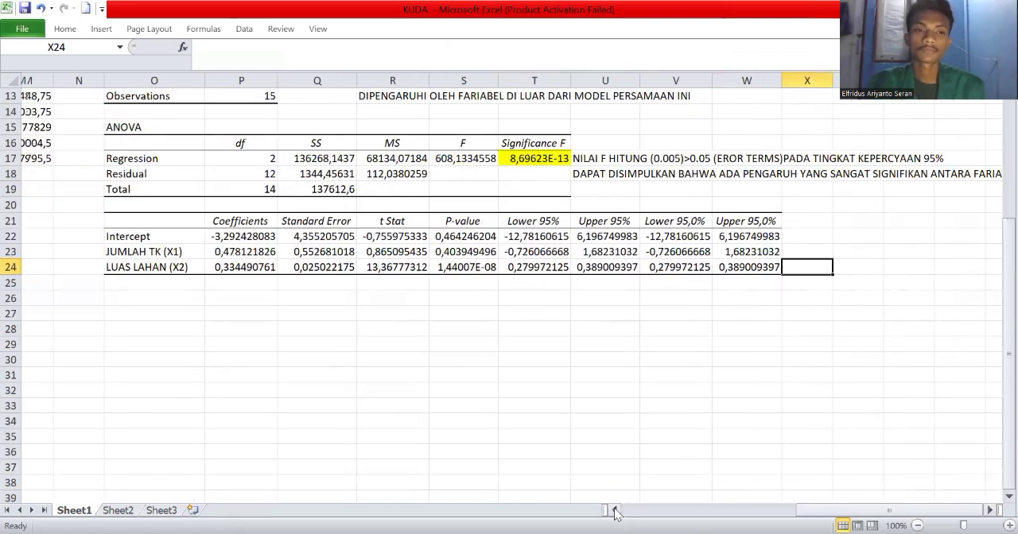
{"action": "scroll", "coordinate": [331, 432], "scroll_direction": "left", "scroll_amount": 1}
{"action": "scroll", "coordinate": [300, 422], "scroll_direction": "up", "scroll_amount": 1}
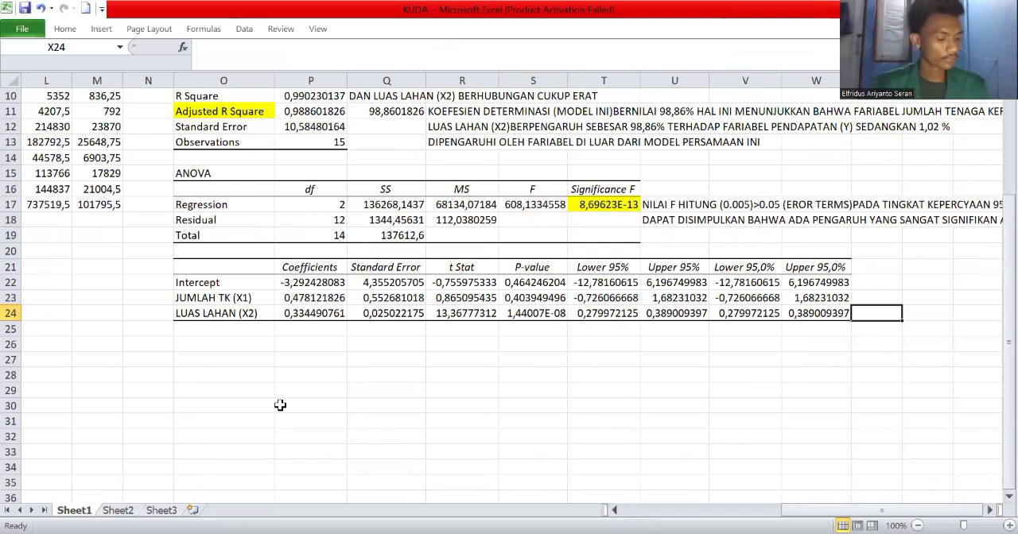
{"action": "left_click", "coordinate": [260, 337]}
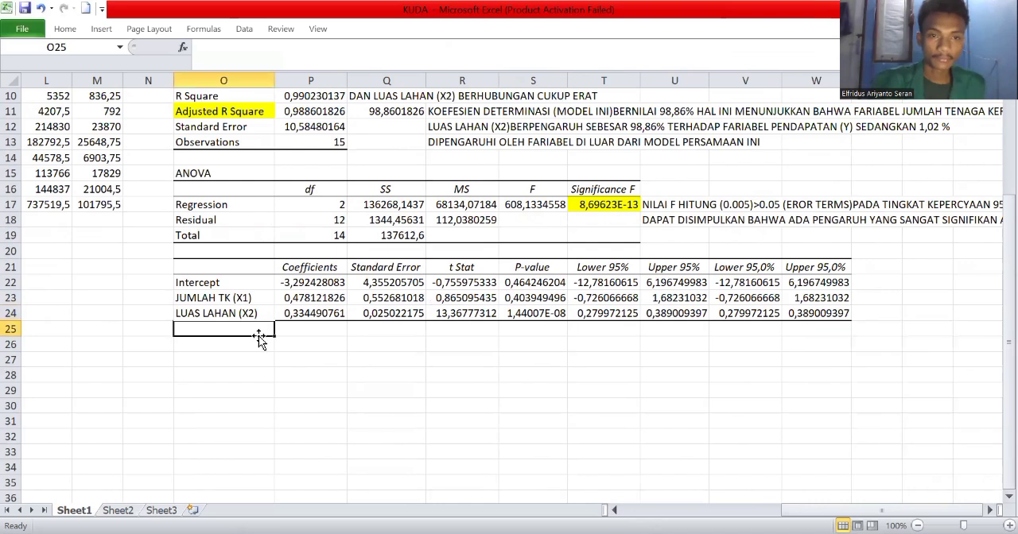
{"action": "type", "text": "PERSAM"}
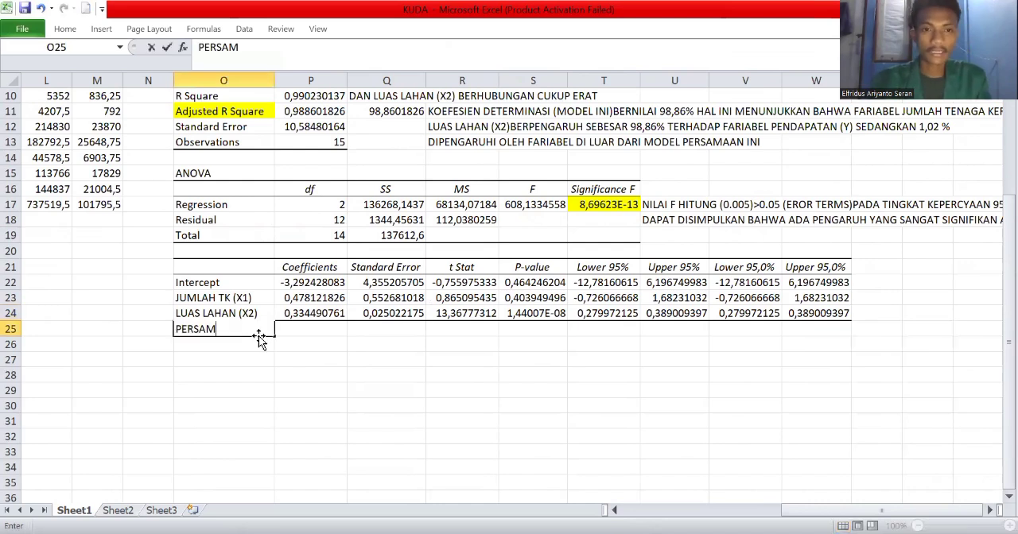
{"action": "type", "text": "AAN REG"}
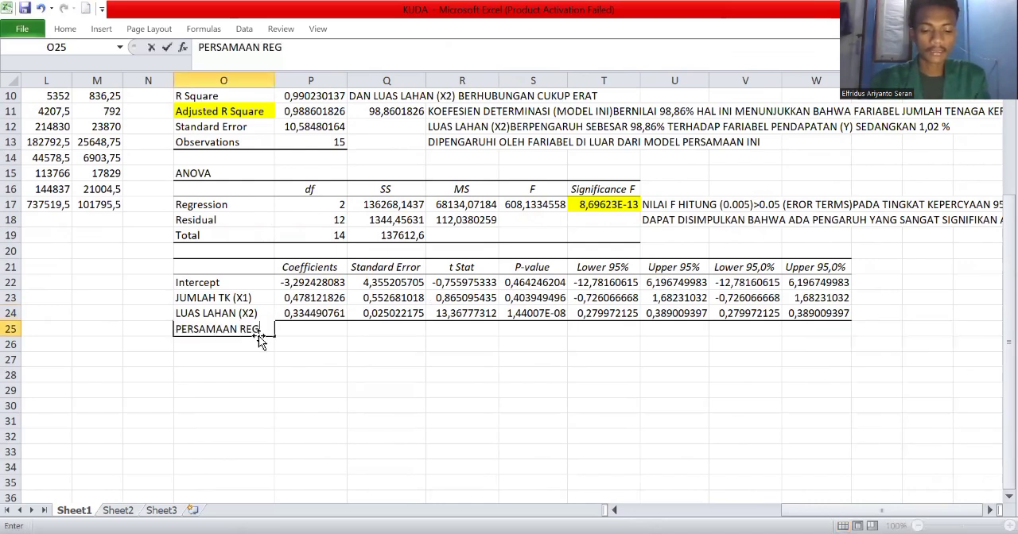
{"action": "type", "text": "RESI LIN"}
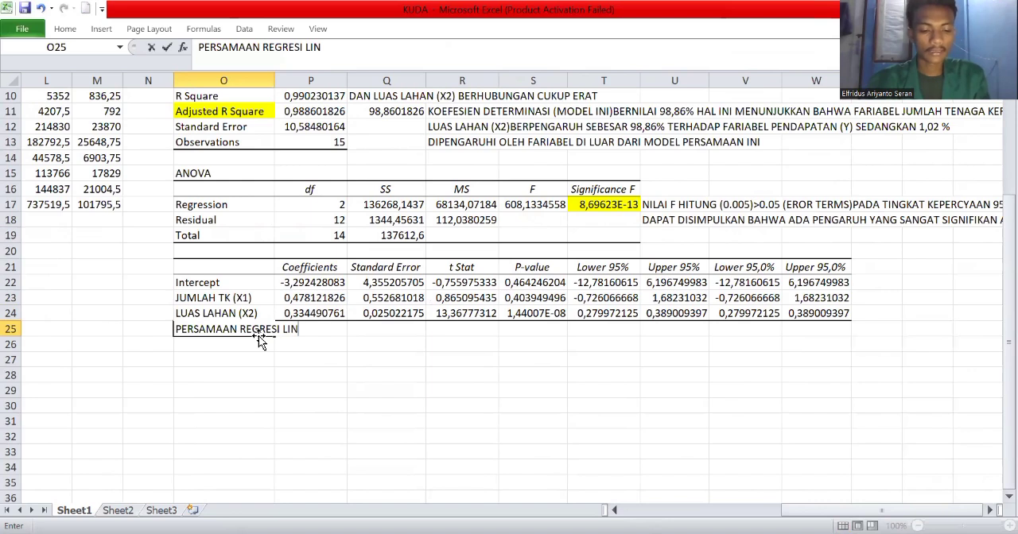
{"action": "type", "text": "EAR BER"}
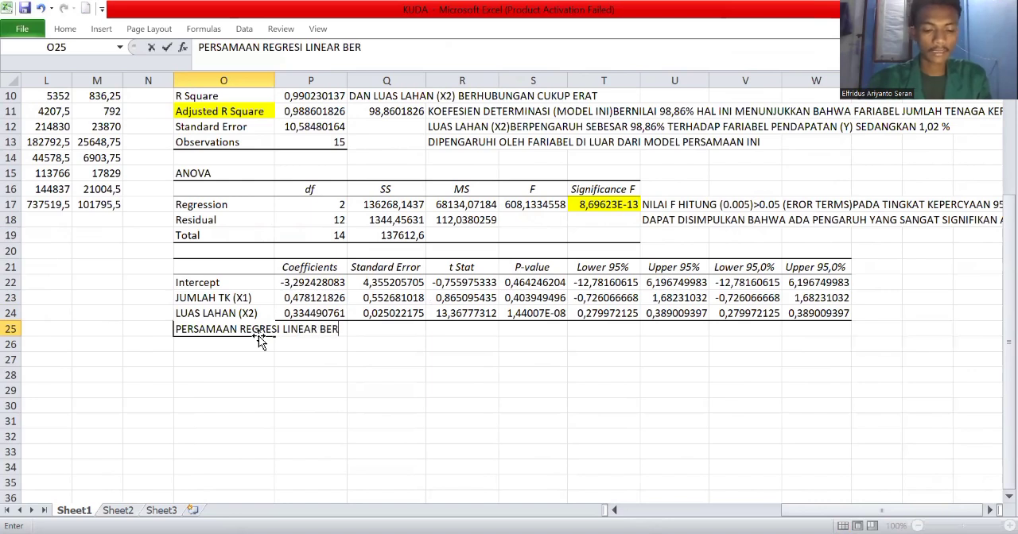
{"action": "type", "text": "GANS"}
{"action": "key", "text": "BackSpace"}
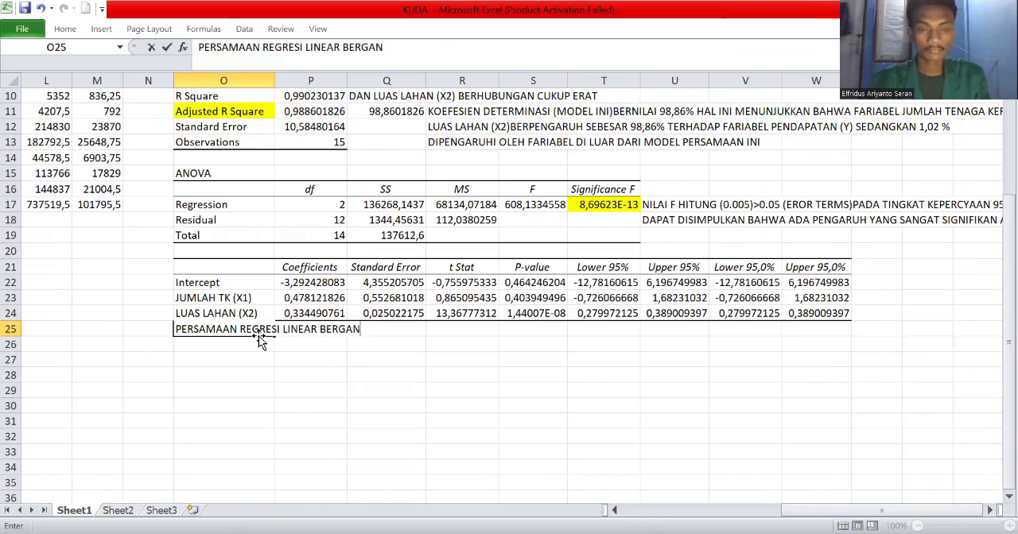
{"action": "type", "text": "DA ADAL"}
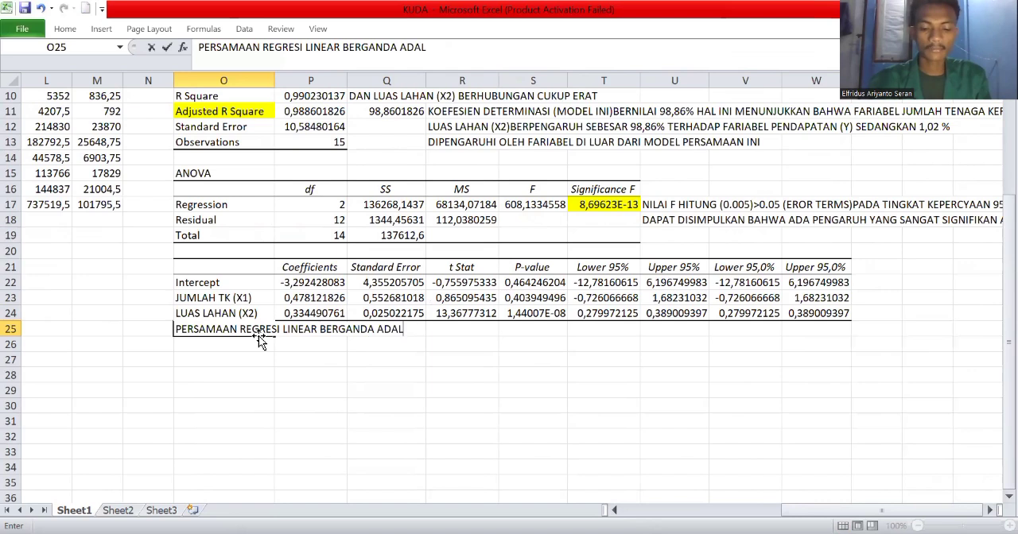
{"action": "type", "text": "AH"}
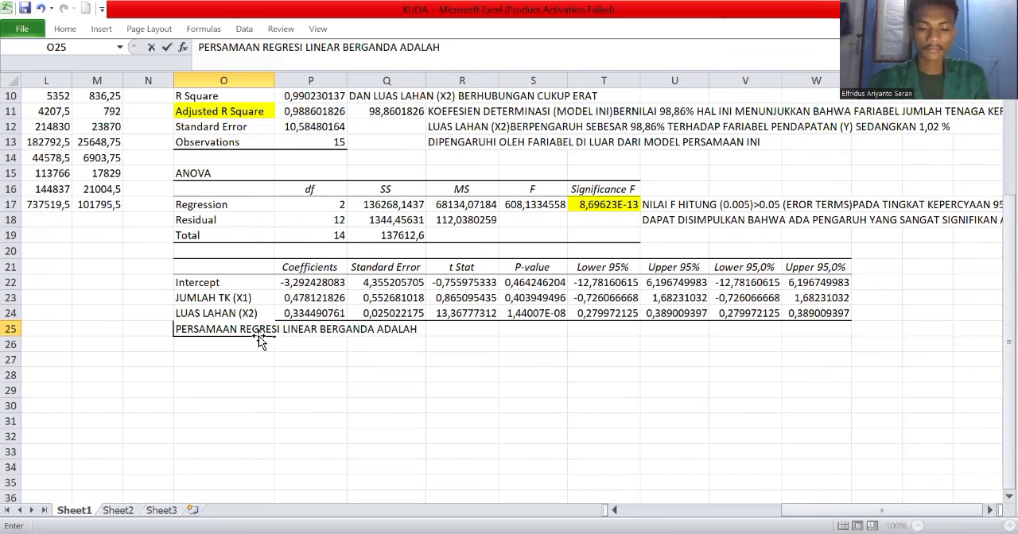
{"action": "type", "text": " Y="}
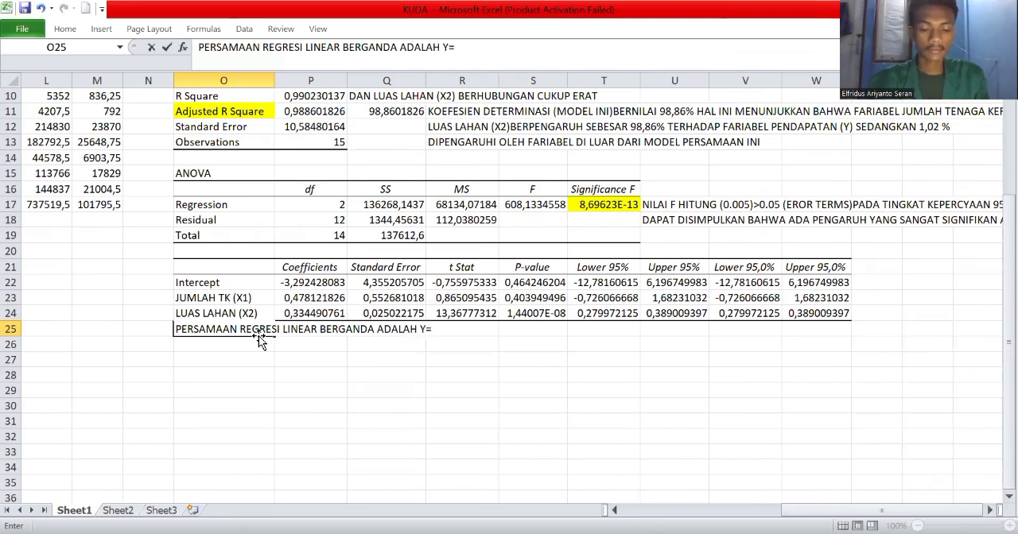
{"action": "type", "text": " -3"}
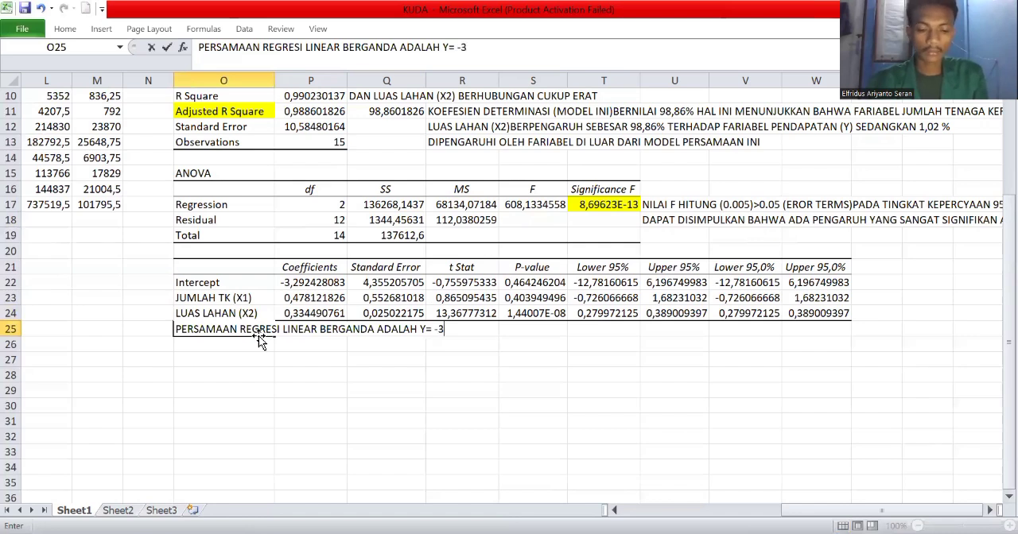
{"action": "type", "text": ",29"}
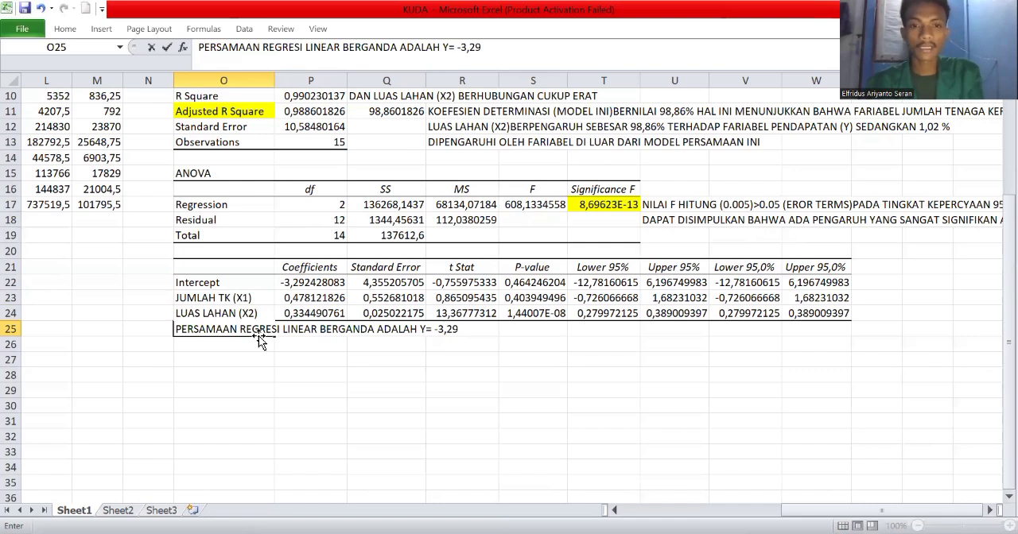
{"action": "type", "text": " +0"}
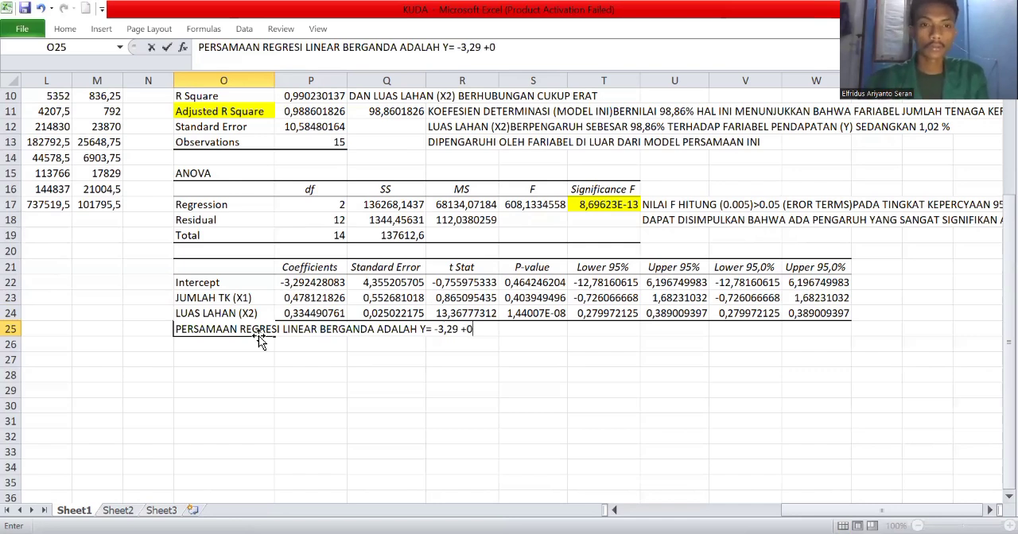
{"action": "type", "text": ",47"}
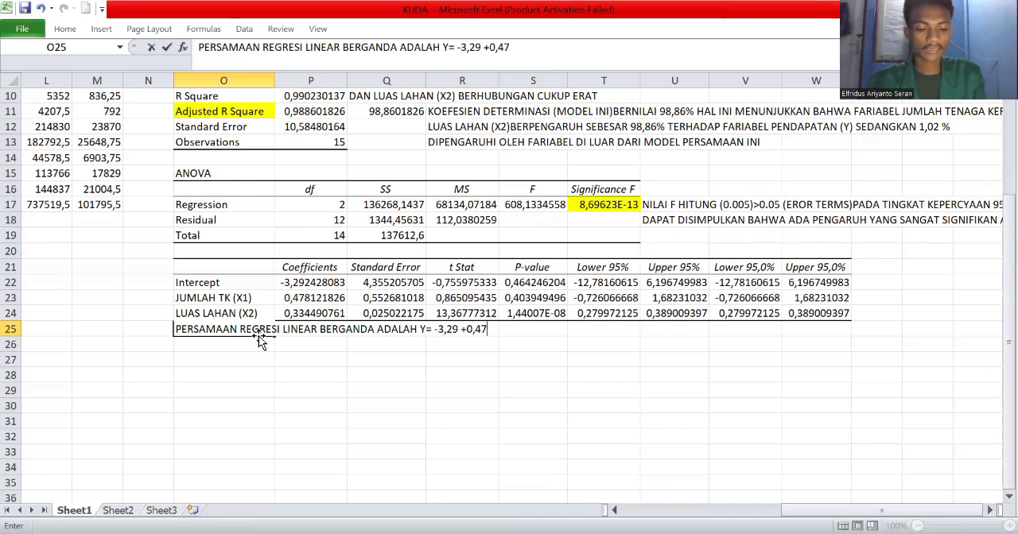
{"action": "type", "text": "X1"}
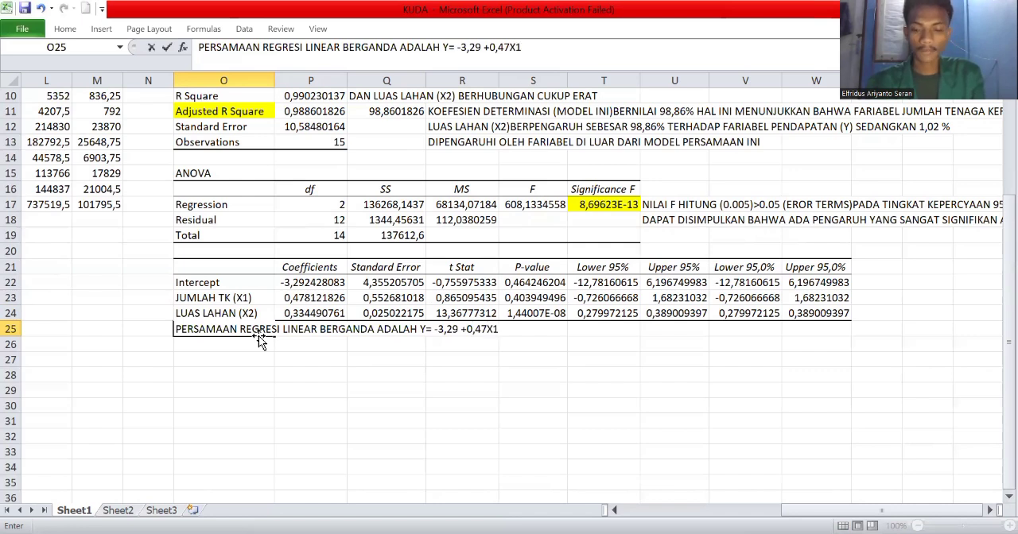
{"action": "type", "text": " +"}
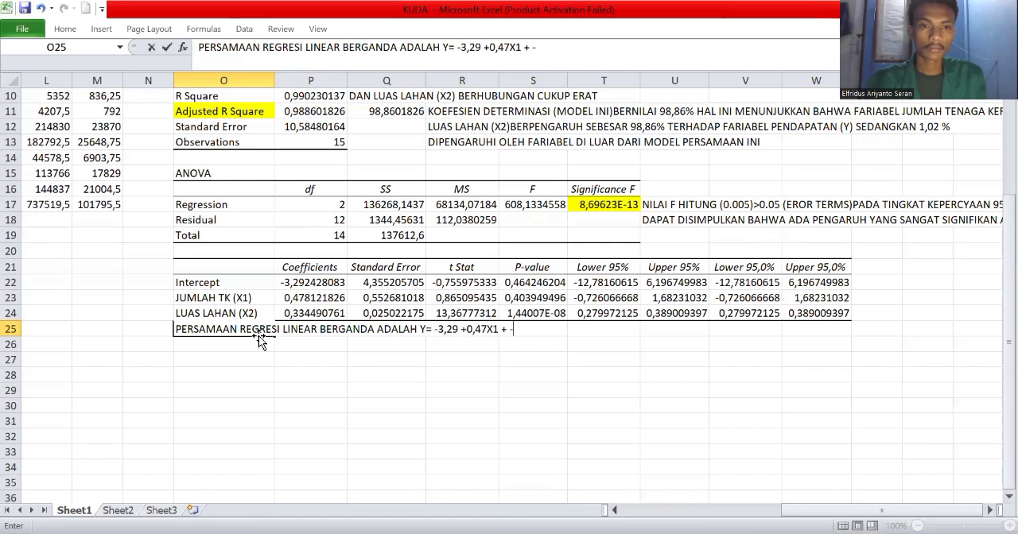
{"action": "type", "text": " -,33"}
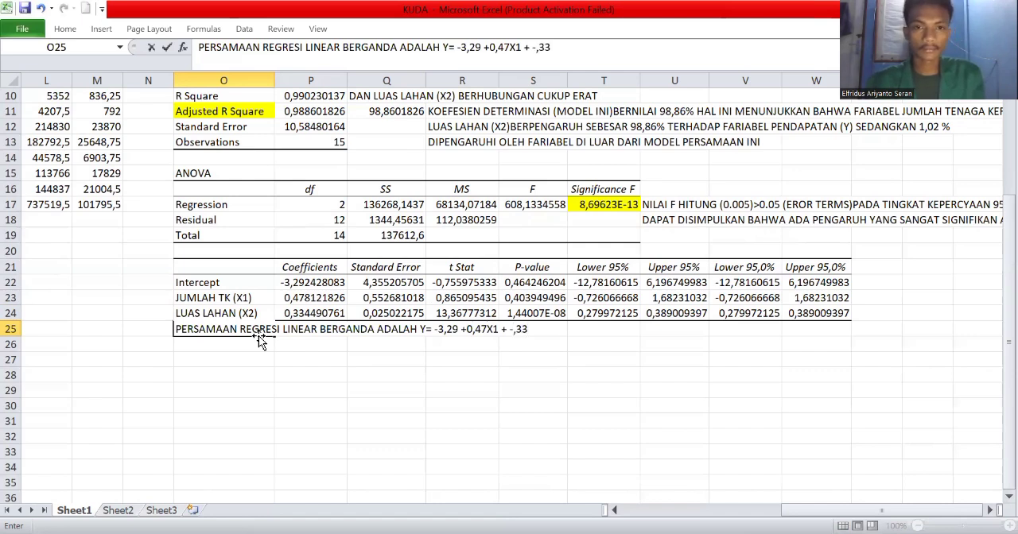
Add the second variable's term "+ - 0,33 X2" to the O25 equation and commit the entry.
{"action": "key", "text": "BackSpace"}
{"action": "key", "text": "BackSpace"}
{"action": "key", "text": "BackSpace"}
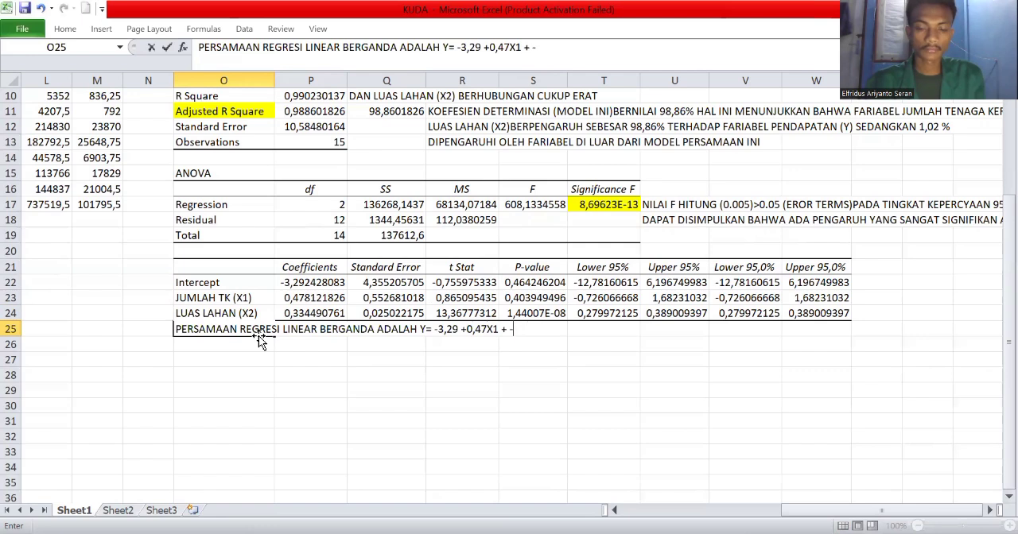
{"action": "type", "text": "0,"}
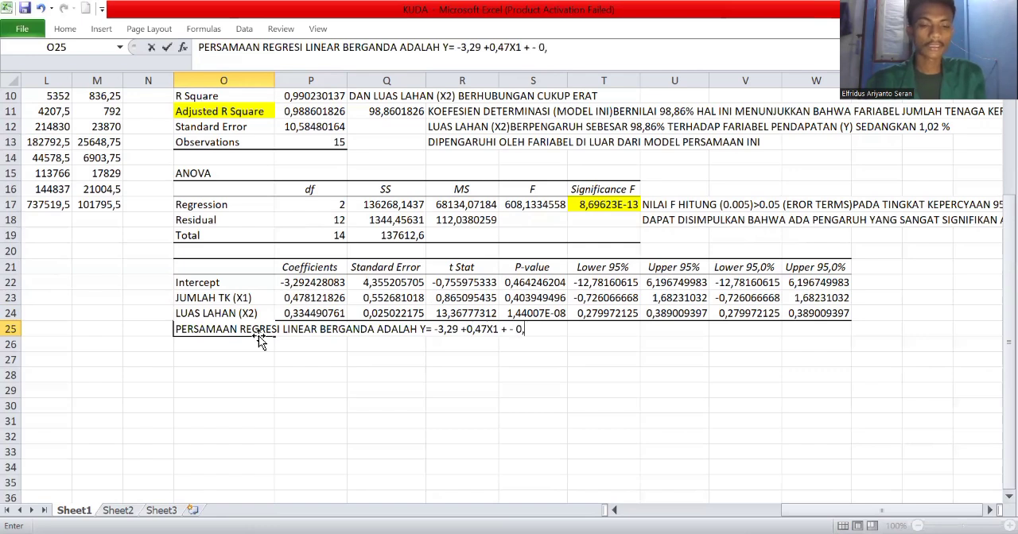
{"action": "type", "text": "33"}
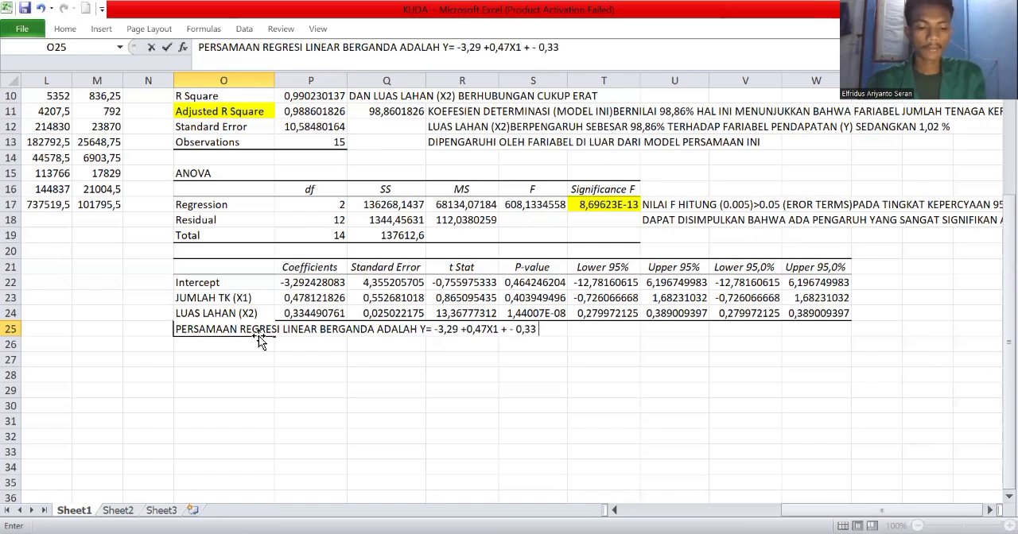
{"action": "type", "text": " X2"}
{"action": "scroll", "coordinate": [369, 409], "scroll_direction": "up", "scroll_amount": 1}
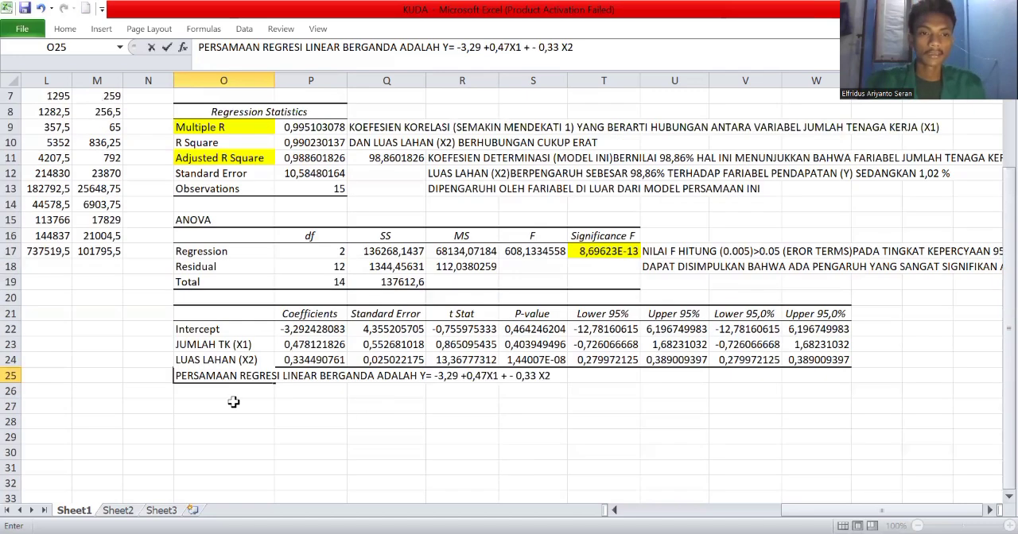
{"action": "left_click", "coordinate": [236, 400]}
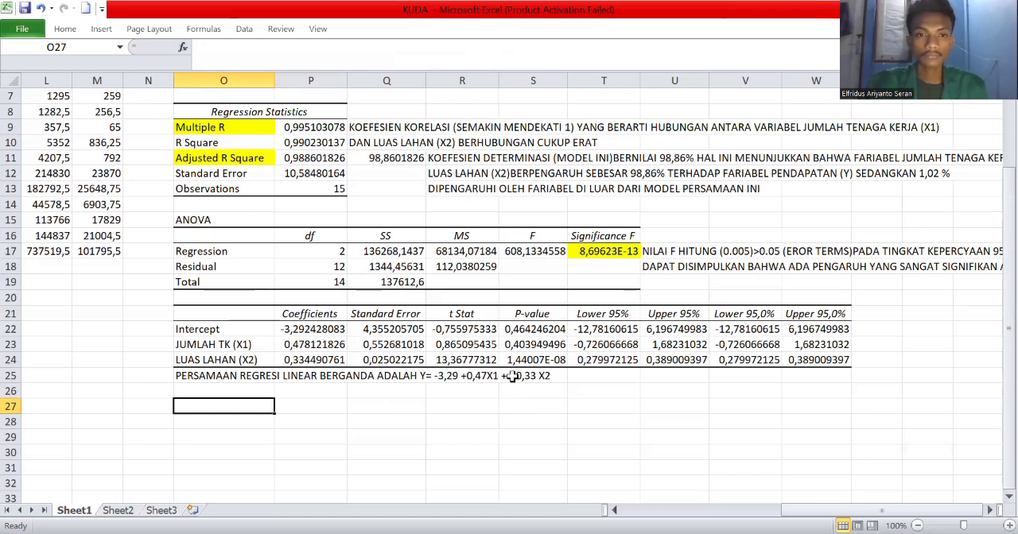
Correct the end of the equation in O25 to read "+ 0,33X2", without the minus sign, and commit the entry.
{"action": "left_click", "coordinate": [288, 378]}
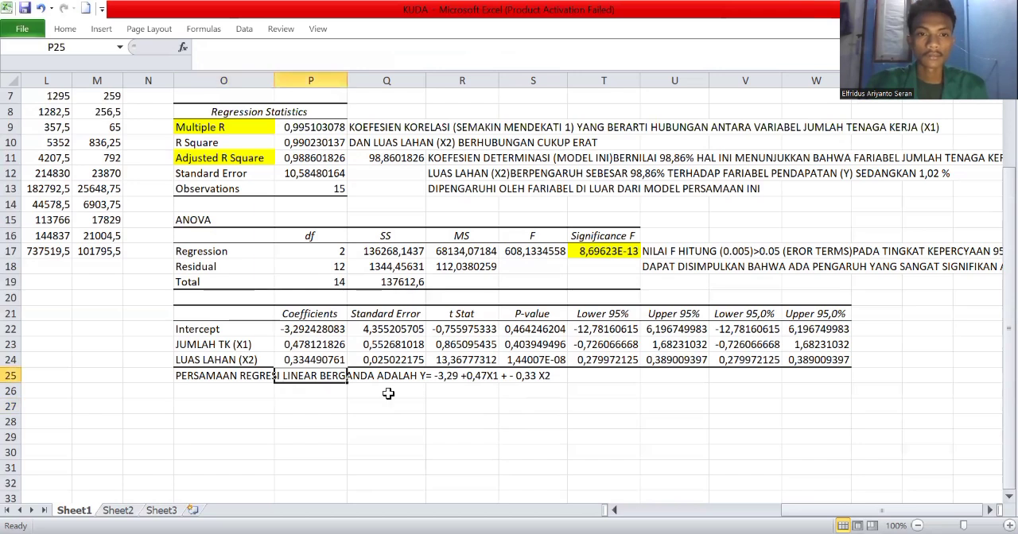
{"action": "left_click", "coordinate": [191, 379]}
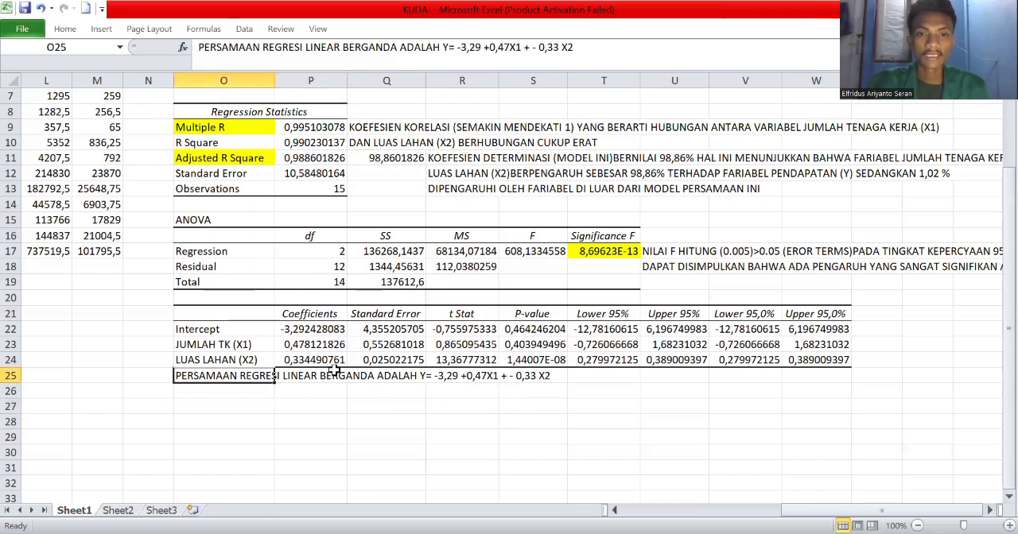
{"action": "left_click", "coordinate": [517, 377]}
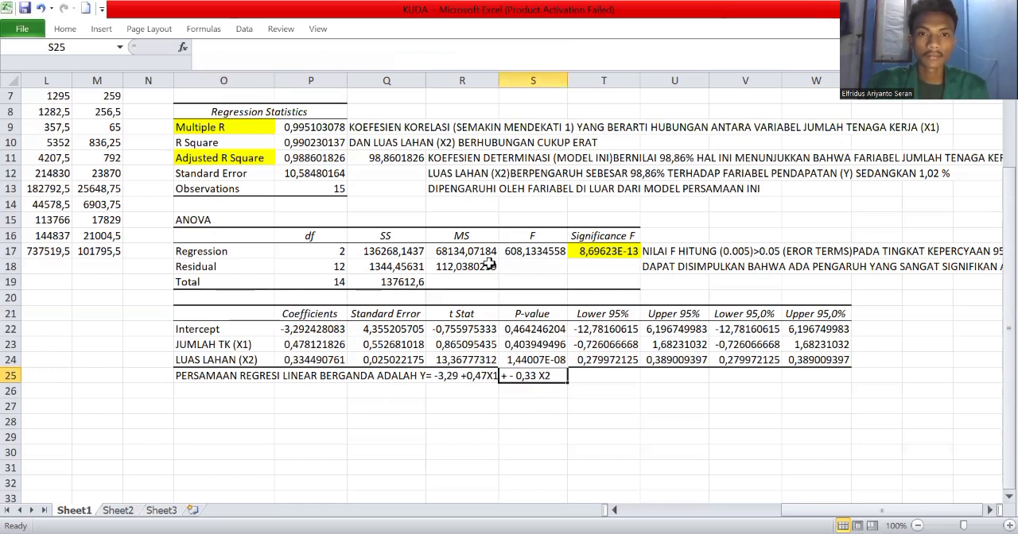
{"action": "left_click", "coordinate": [219, 377]}
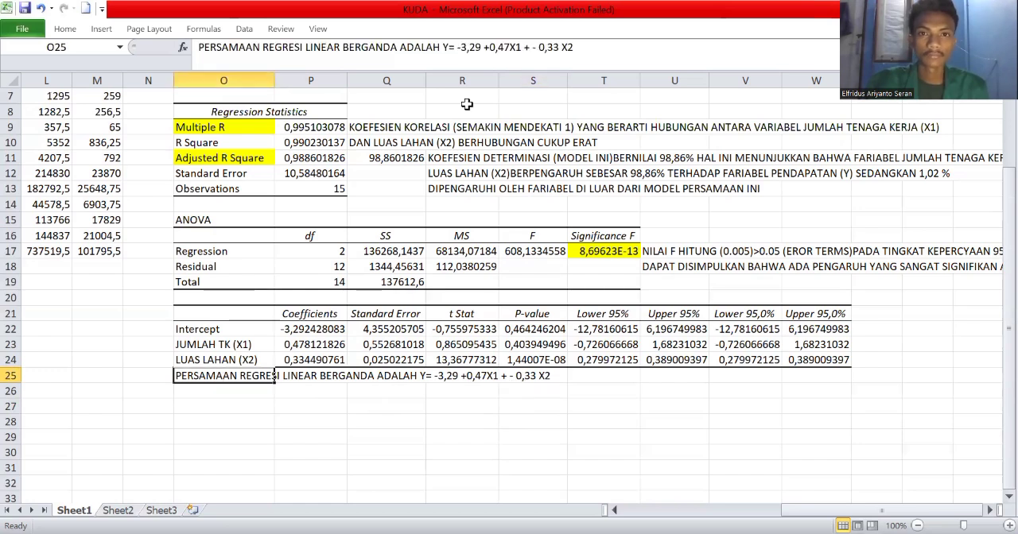
{"action": "key", "text": "F2"}
{"action": "key", "text": "BackSpace"}
{"action": "key", "text": "BackSpace"}
{"action": "key", "text": "BackSpace"}
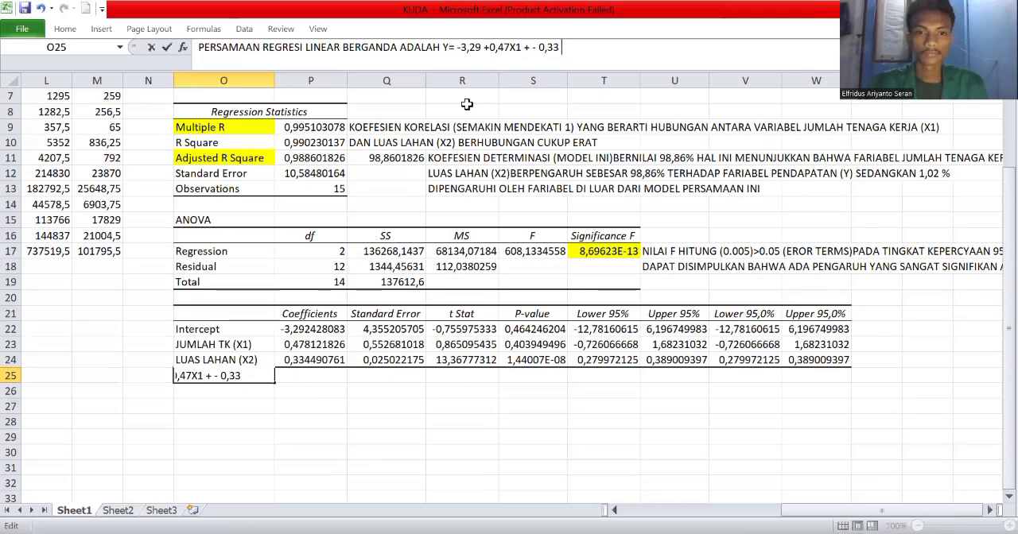
{"action": "key", "text": "BackSpace"}
{"action": "key", "text": "BackSpace"}
{"action": "key", "text": "BackSpace"}
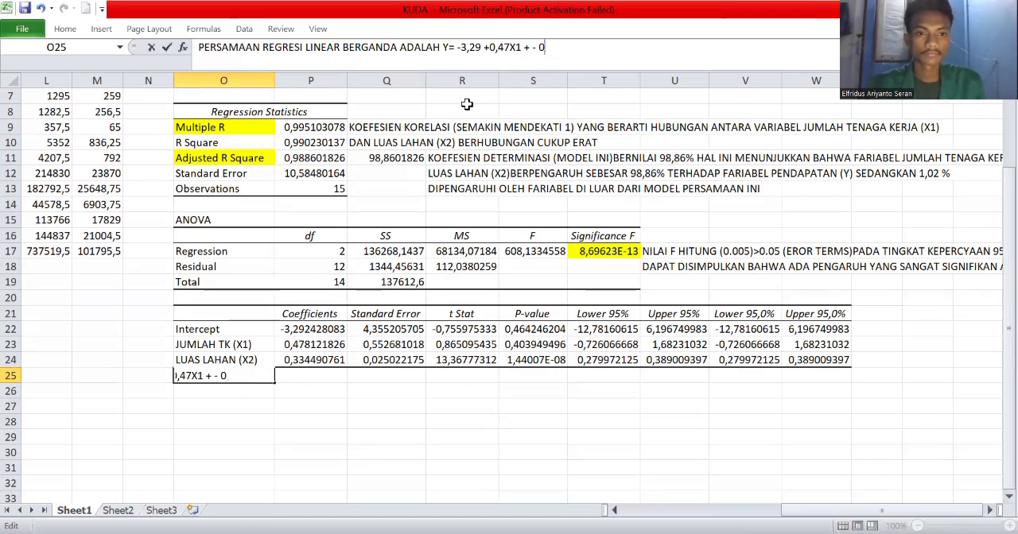
{"action": "key", "text": "BackSpace"}
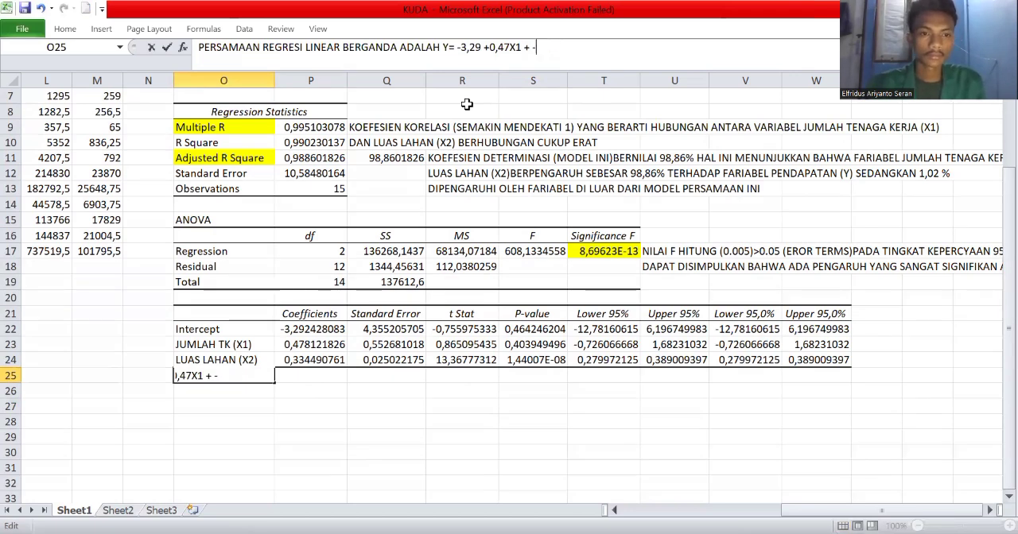
{"action": "key", "text": "BackSpace"}
{"action": "type", "text": "0"}
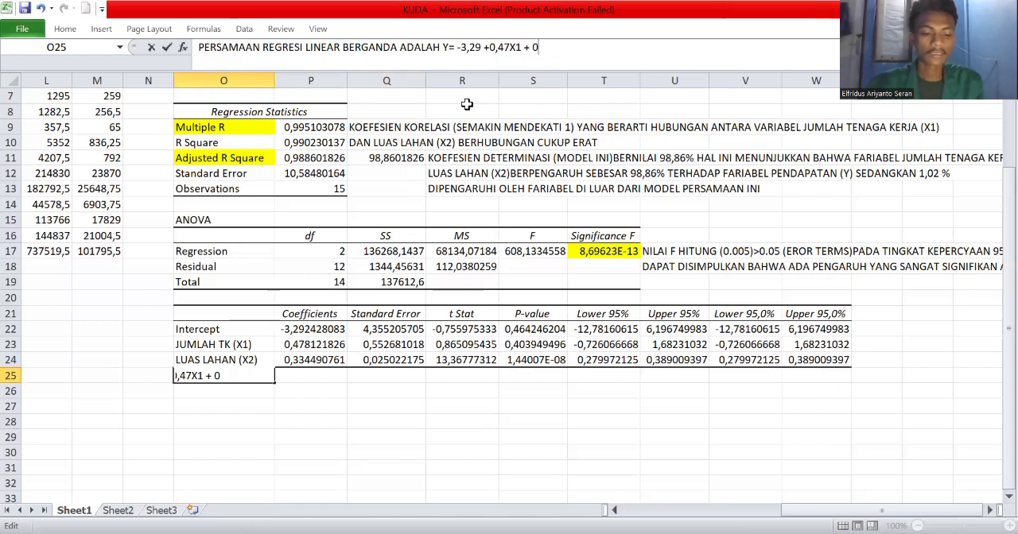
{"action": "type", "text": ",33X"}
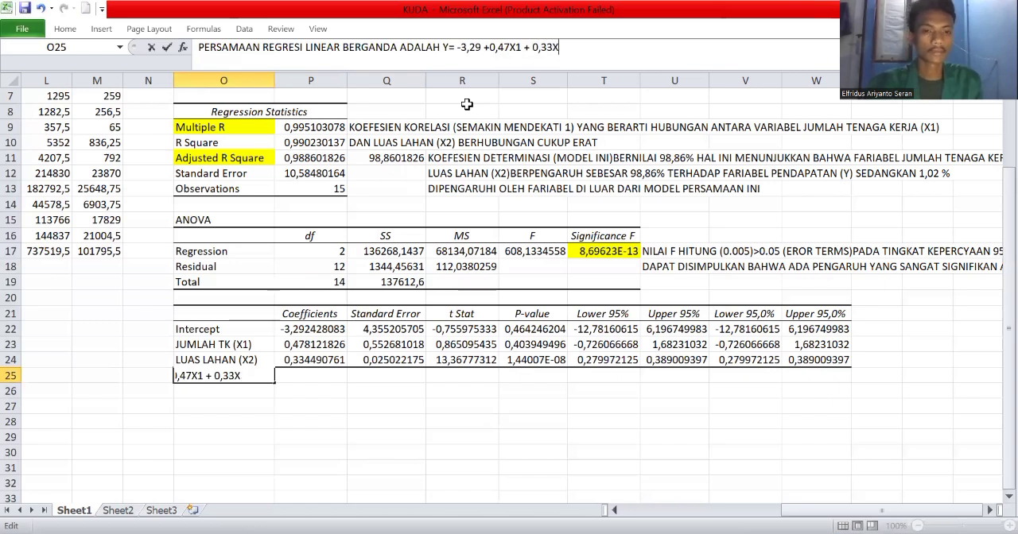
{"action": "type", "text": "2"}
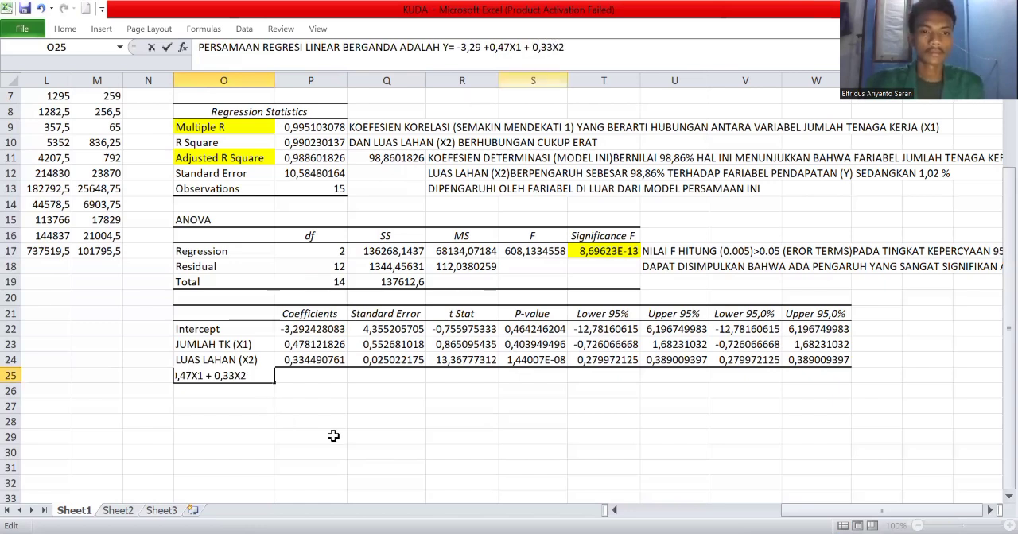
{"action": "left_click", "coordinate": [479, 452]}
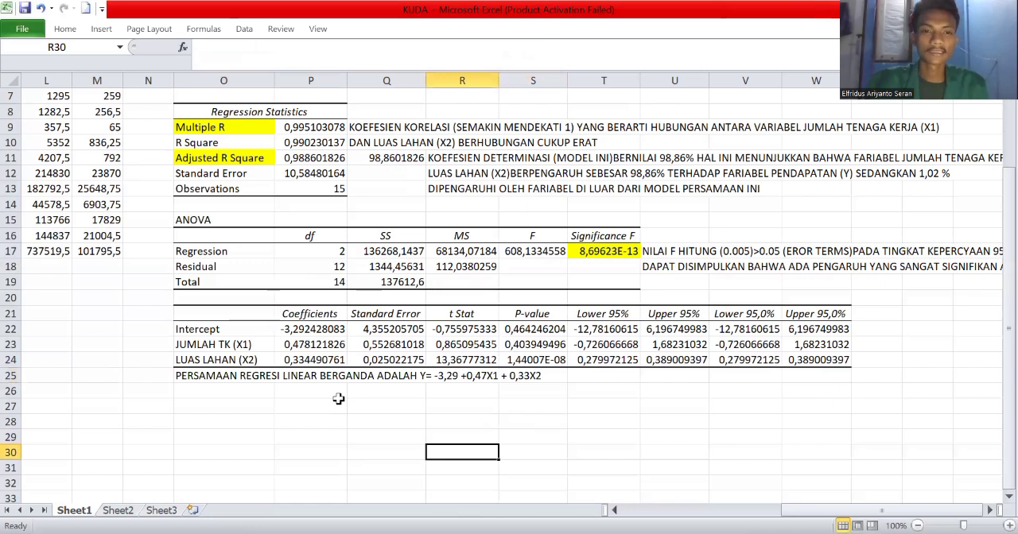
Fill the intercept, X1 and X2 labels with their coefficients (O22:P24) in yellow.
{"action": "left_click", "coordinate": [191, 330]}
{"action": "left_click_drag", "start_coordinate": [283, 360], "coordinate": [310, 360]}
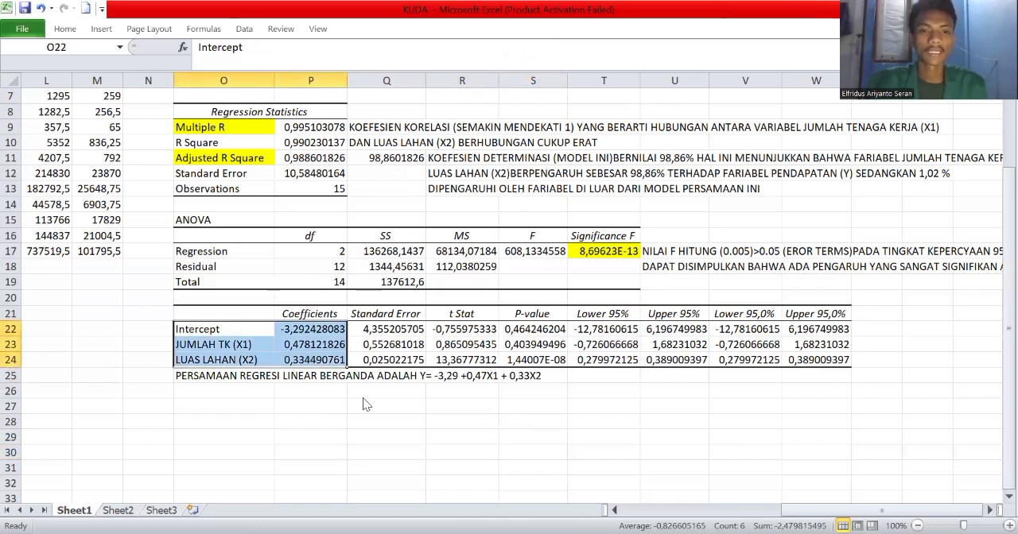
{"action": "left_click", "coordinate": [362, 398]}
{"action": "left_click", "coordinate": [207, 392]}
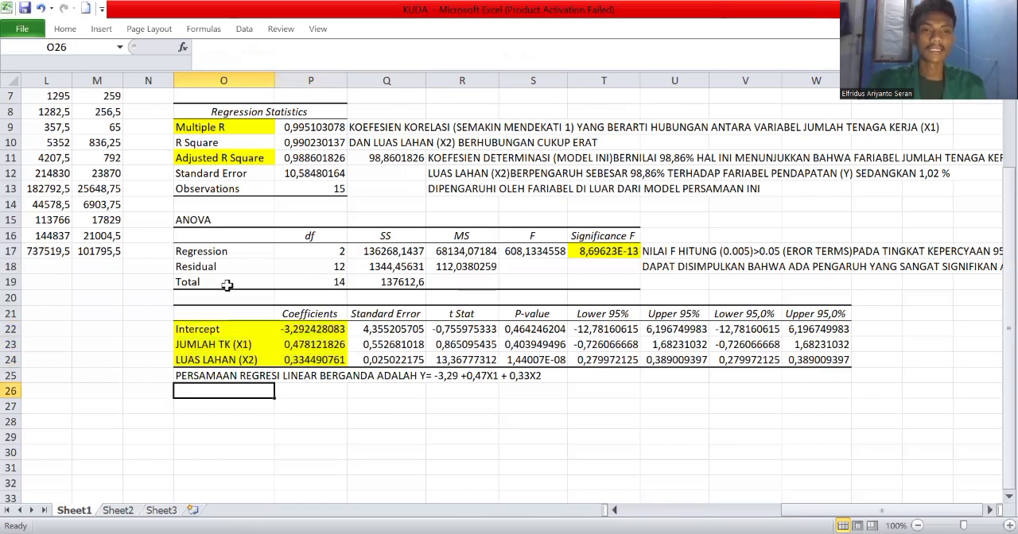
Review the annotated regression output from top to bottom, along with the source data and calculation columns beside it.
{"action": "scroll", "coordinate": [529, 258], "scroll_direction": "up", "scroll_amount": 2}
{"action": "scroll", "coordinate": [363, 325], "scroll_direction": "down", "scroll_amount": 3}
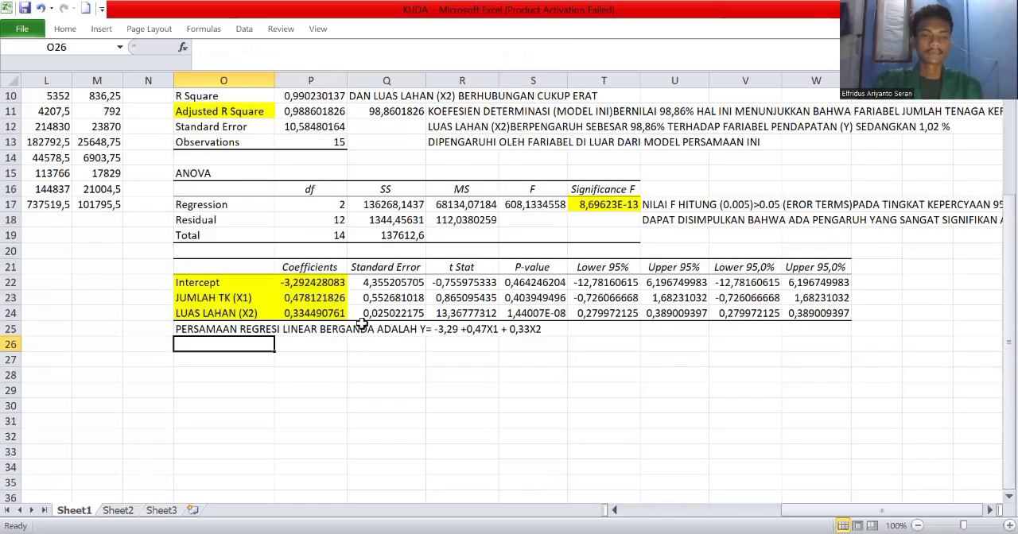
{"action": "scroll", "coordinate": [391, 289], "scroll_direction": "up", "scroll_amount": 3}
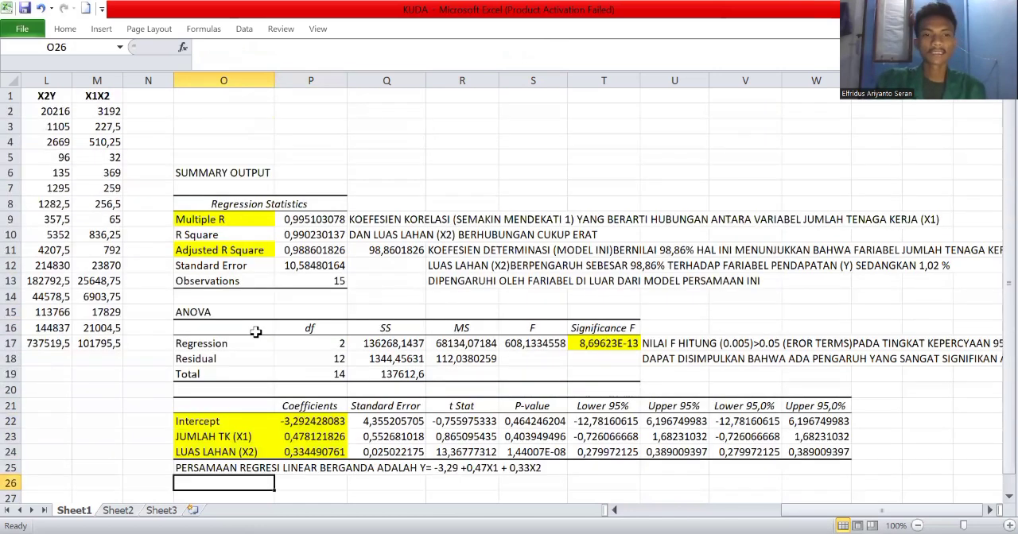
{"action": "scroll", "coordinate": [217, 300], "scroll_direction": "down", "scroll_amount": 4}
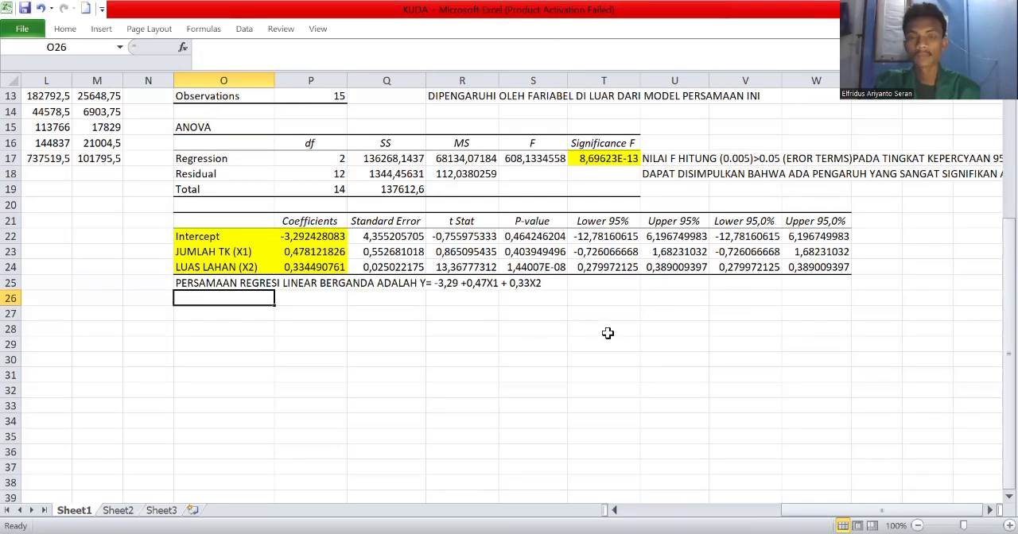
{"action": "scroll", "coordinate": [607, 333], "scroll_direction": "up", "scroll_amount": 4}
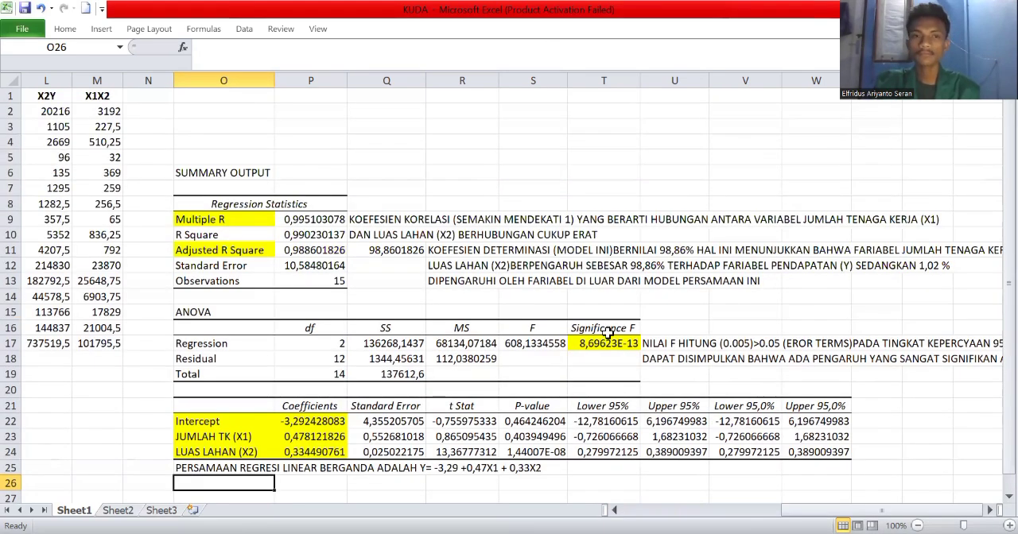
{"action": "left_click", "coordinate": [615, 514]}
{"action": "left_click", "coordinate": [615, 514]}
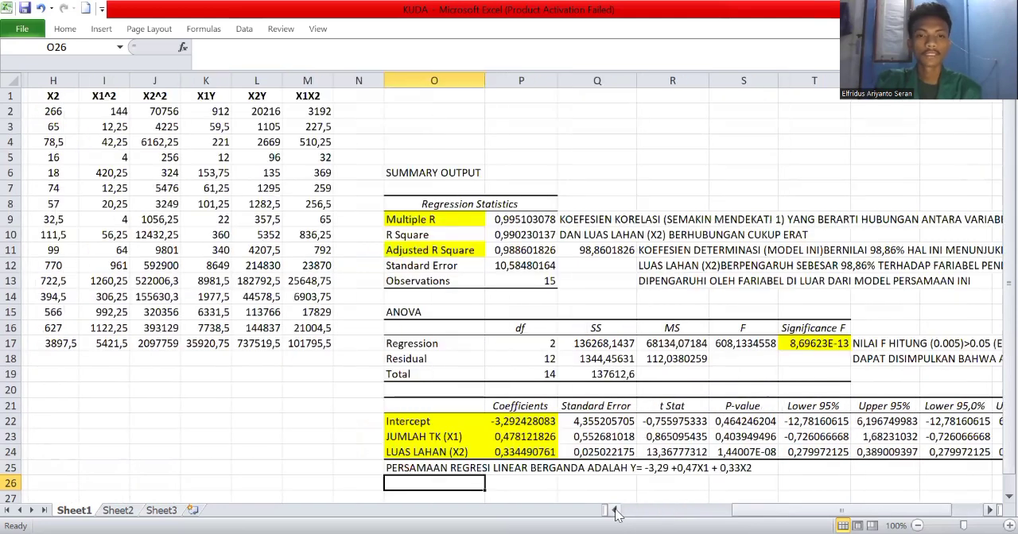
{"action": "left_click", "coordinate": [615, 513]}
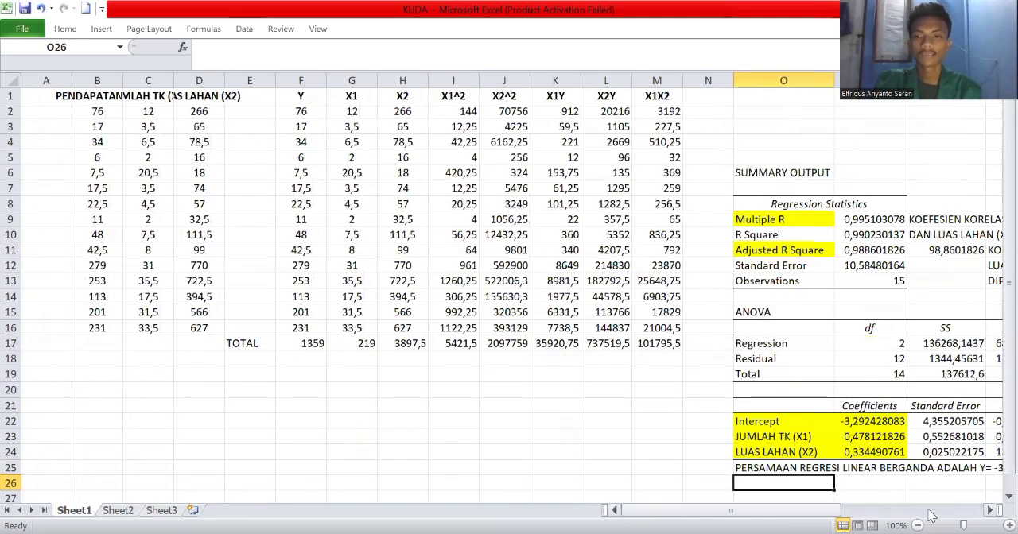
Examine the interpretation notes beside the regression statistics and ANOVA table through to the end of their text.
{"action": "left_click", "coordinate": [991, 511]}
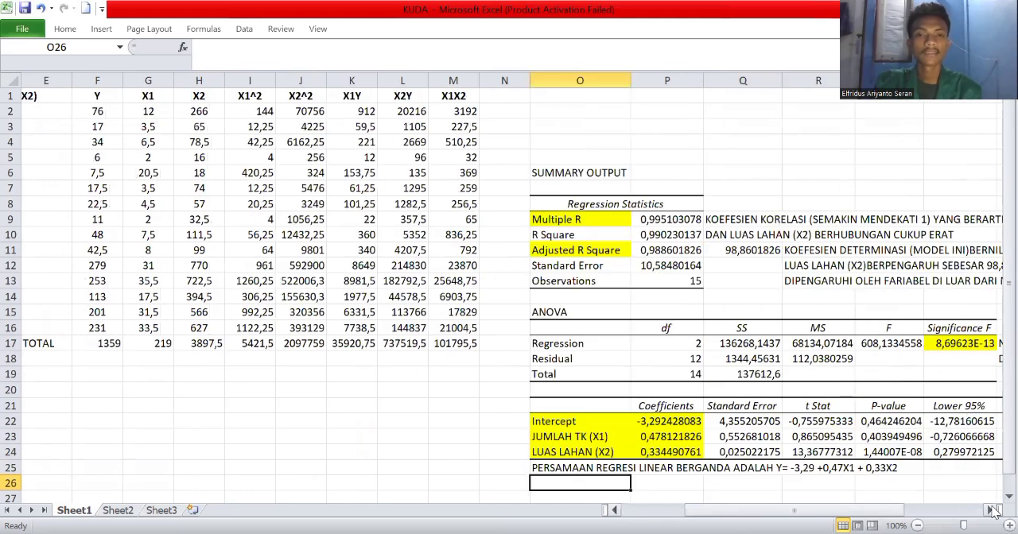
{"action": "left_click", "coordinate": [991, 511]}
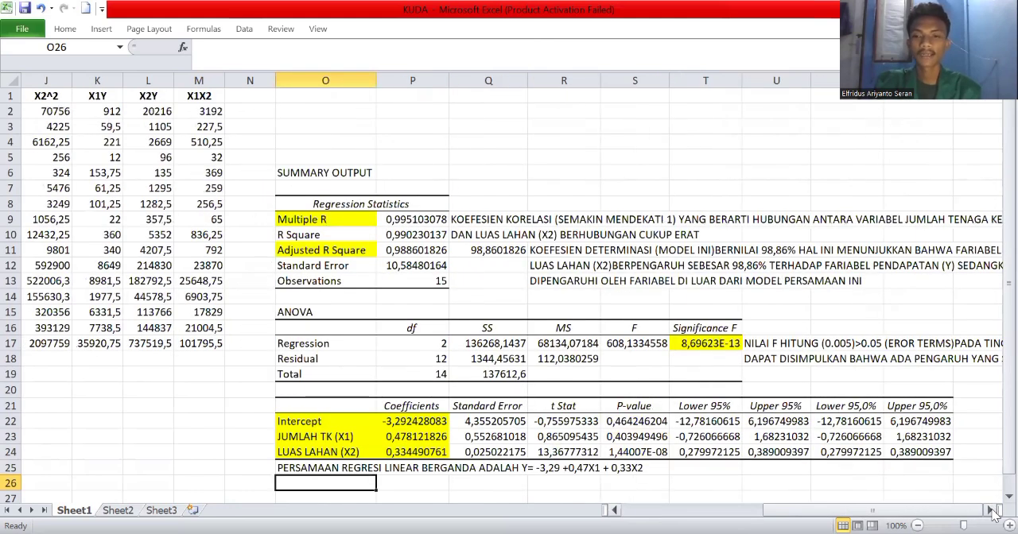
{"action": "left_click", "coordinate": [991, 511]}
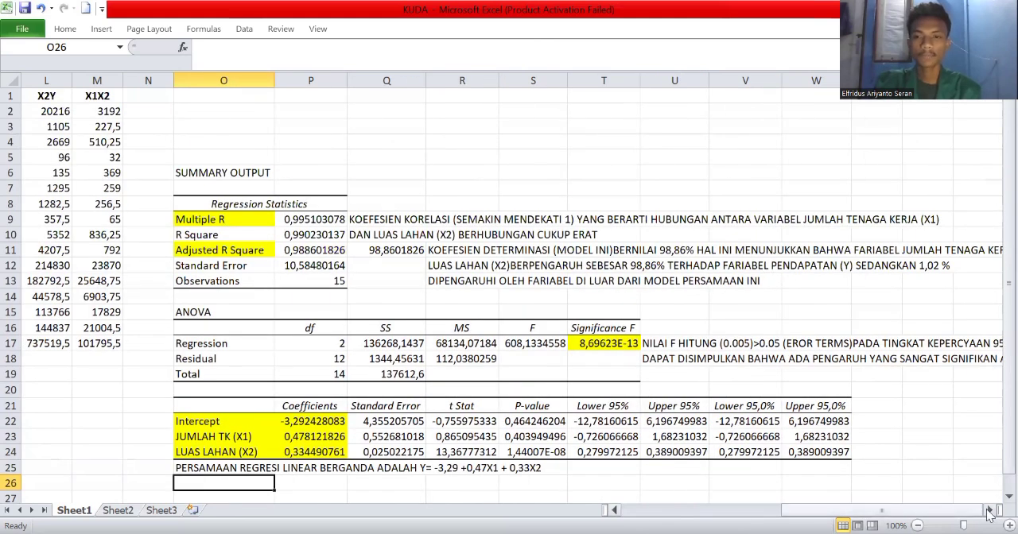
{"action": "left_click", "coordinate": [989, 510]}
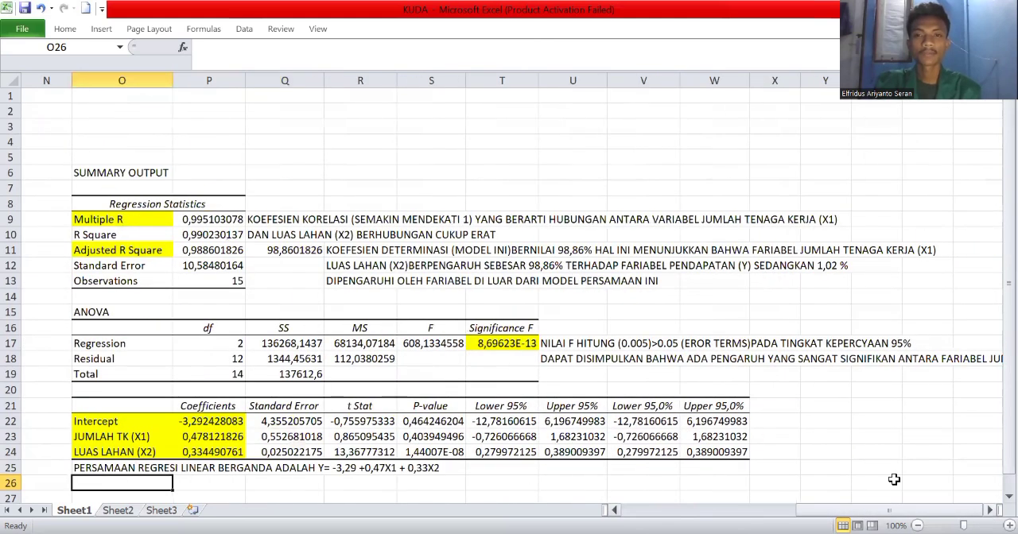
{"action": "left_click", "coordinate": [991, 511]}
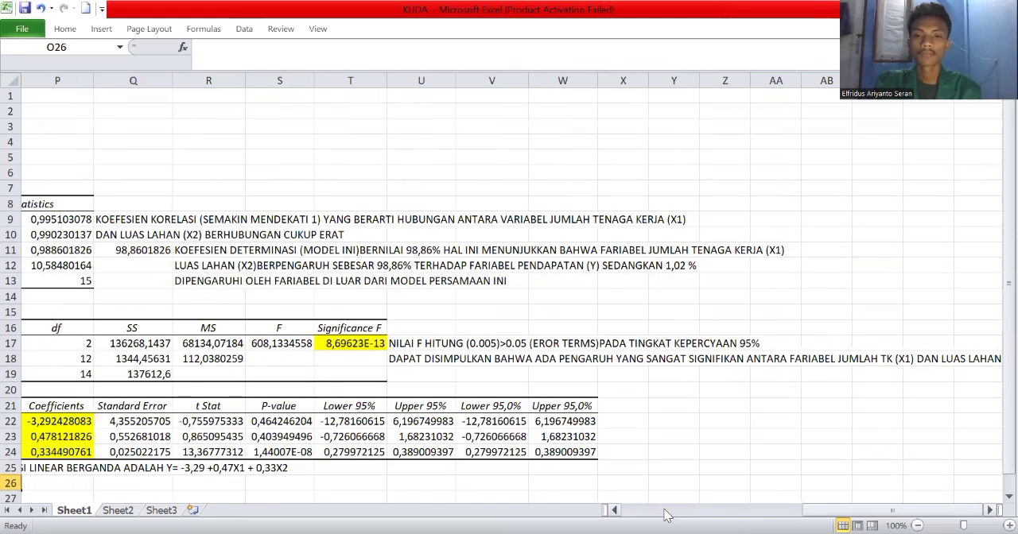
{"action": "left_click", "coordinate": [624, 510]}
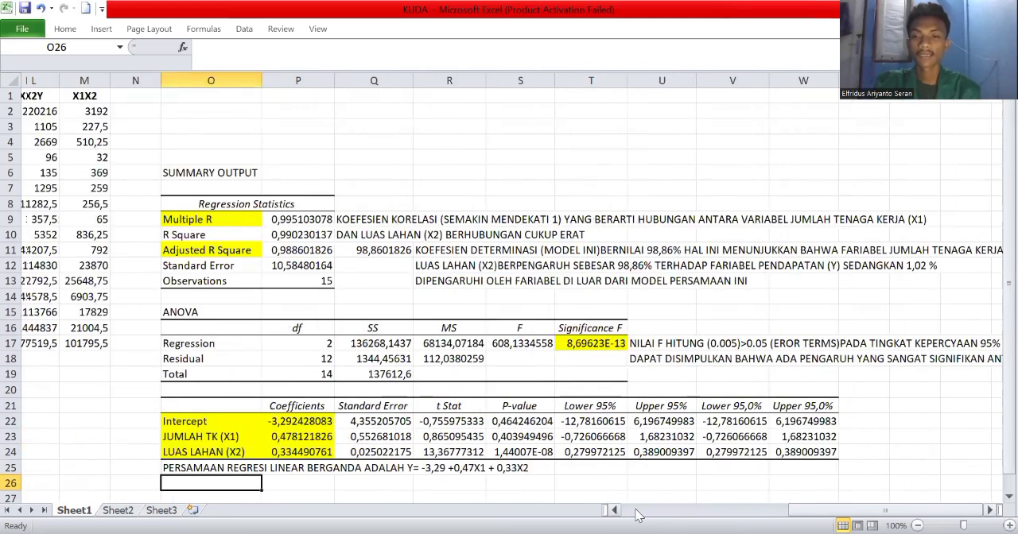
{"action": "left_click", "coordinate": [990, 511]}
{"action": "left_click", "coordinate": [990, 511]}
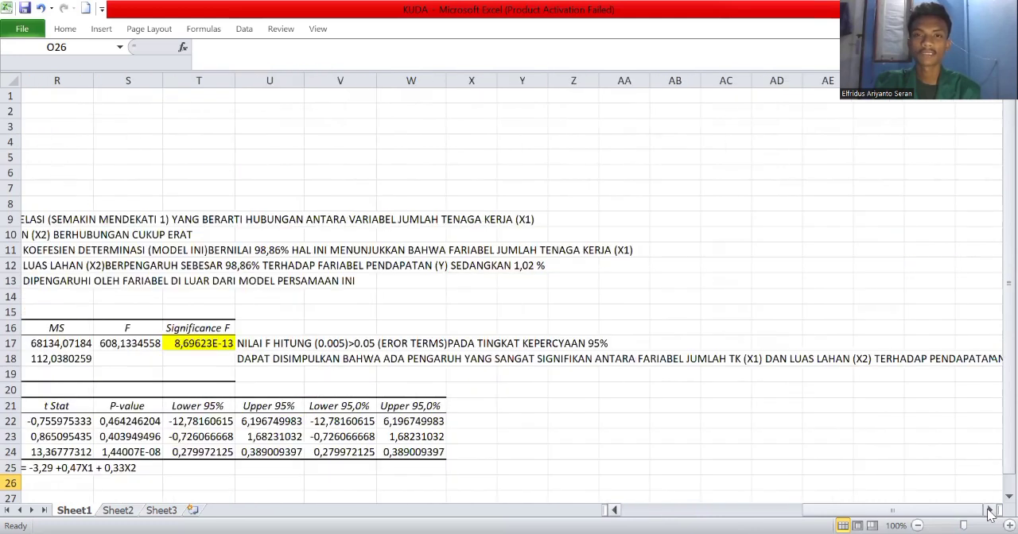
{"action": "left_click", "coordinate": [990, 511]}
{"action": "left_click", "coordinate": [991, 511]}
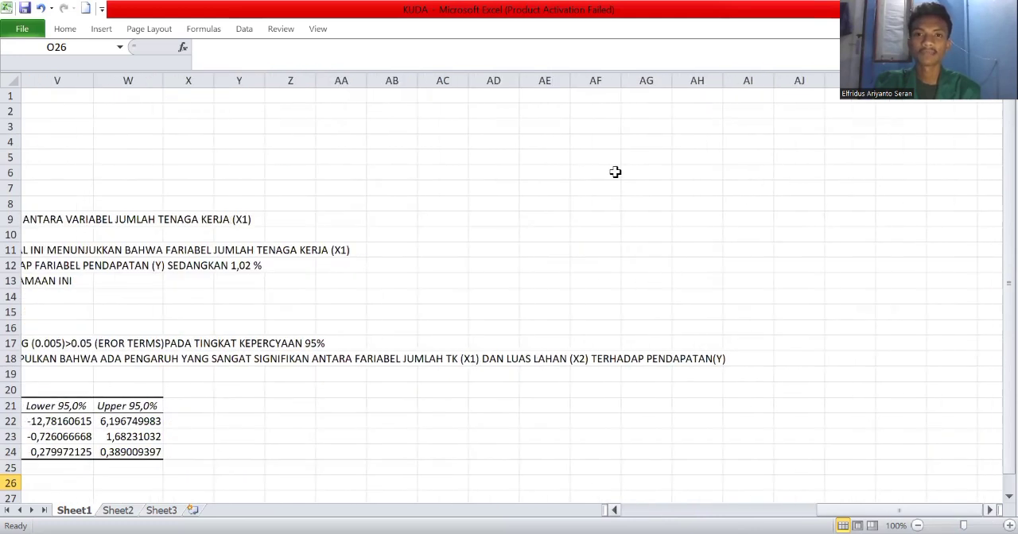